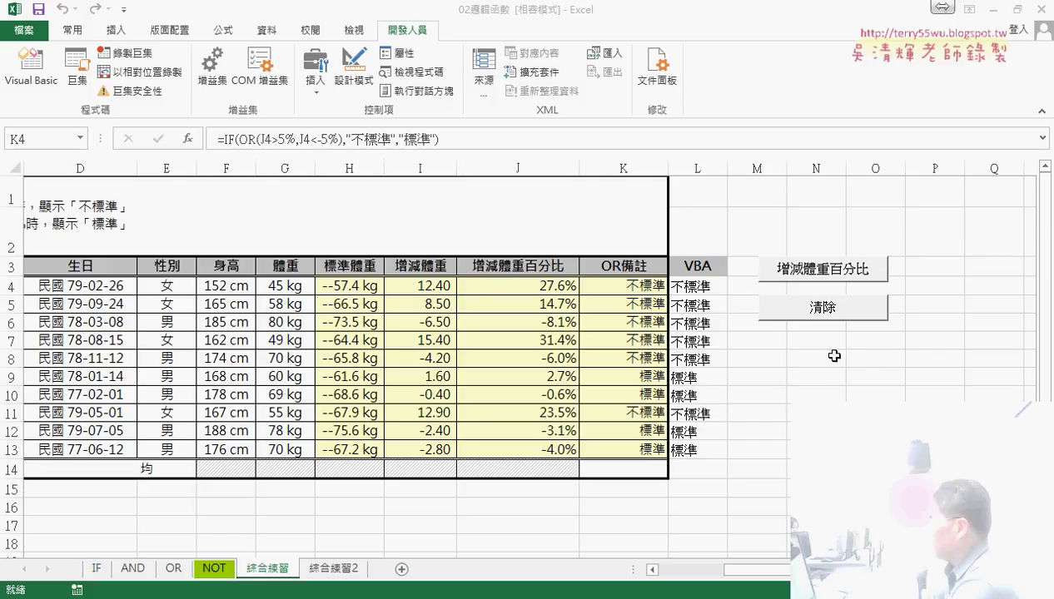
Clear column L with the 清除 button, then refill L4:L13 via the 增減體重百分比 button.
{"action": "left_click", "coordinate": [824, 316]}
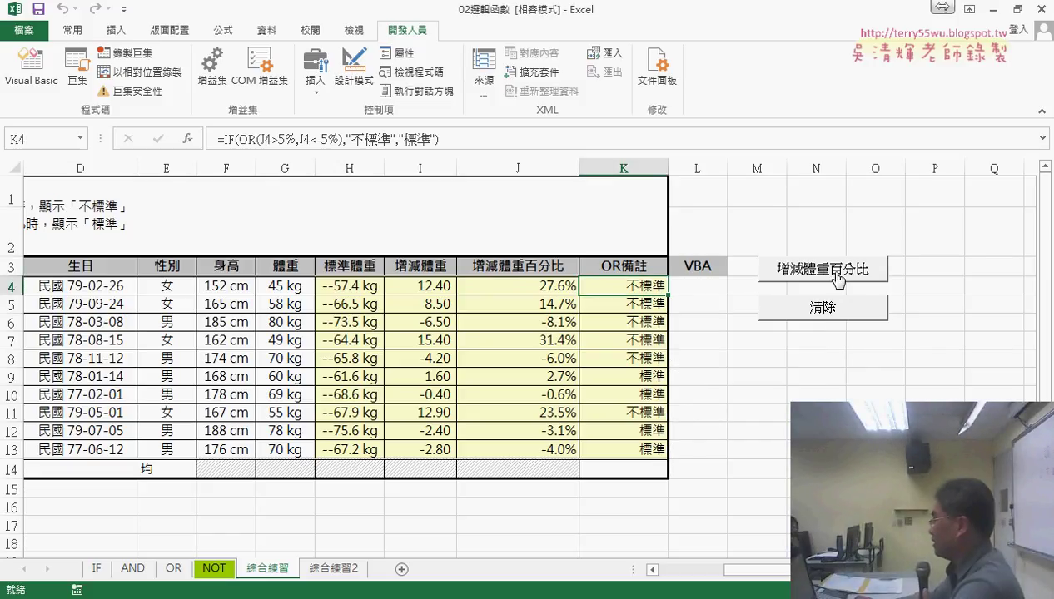
{"action": "left_click", "coordinate": [837, 279]}
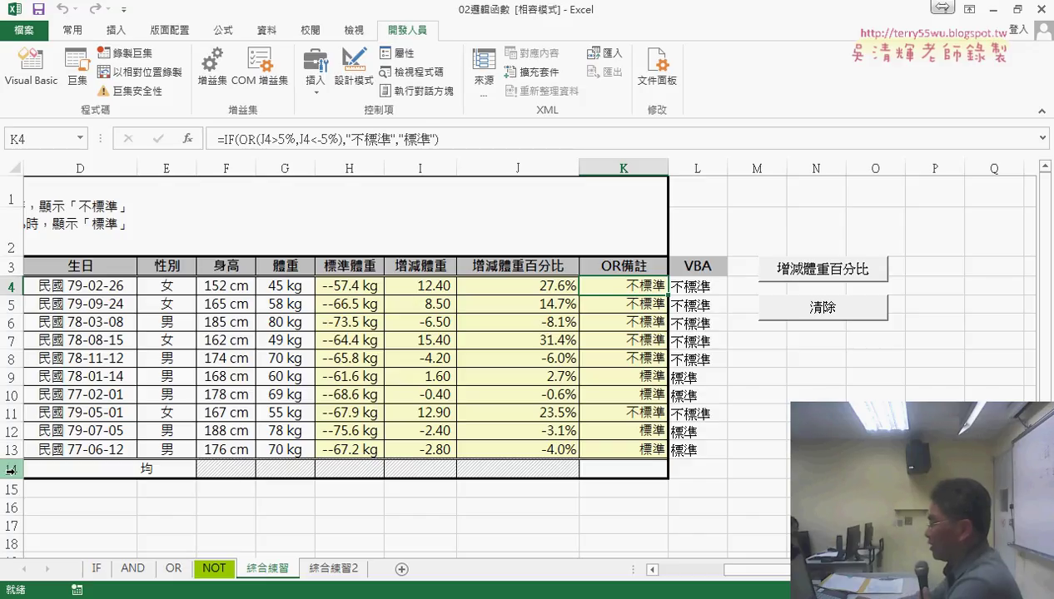
Clear the contents of the 平均 average row 14 below the student table.
{"action": "left_click_drag", "start_coordinate": [753, 570], "coordinate": [671, 571]}
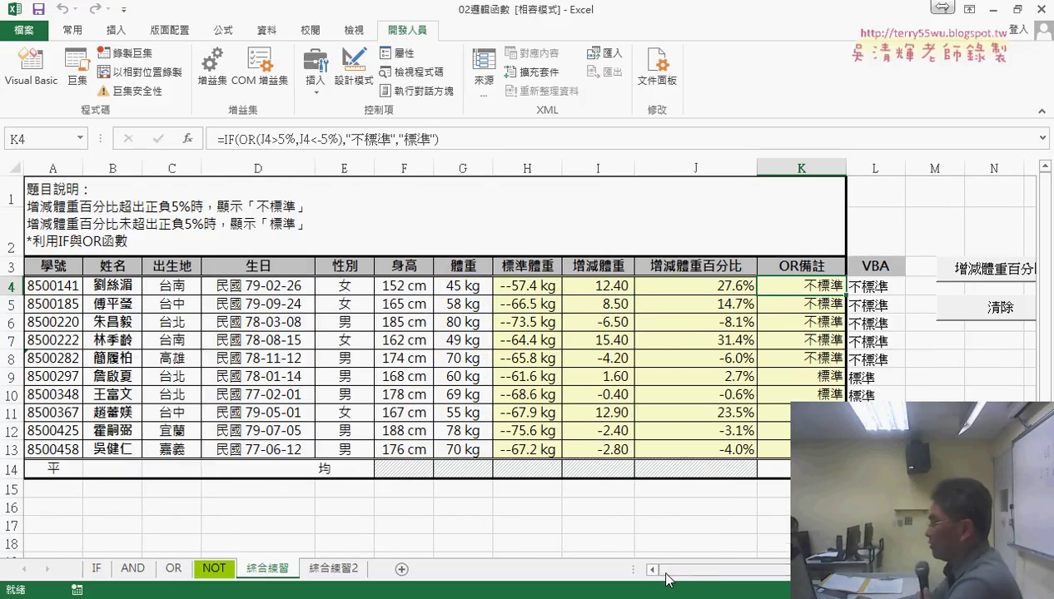
{"action": "left_click", "coordinate": [57, 272]}
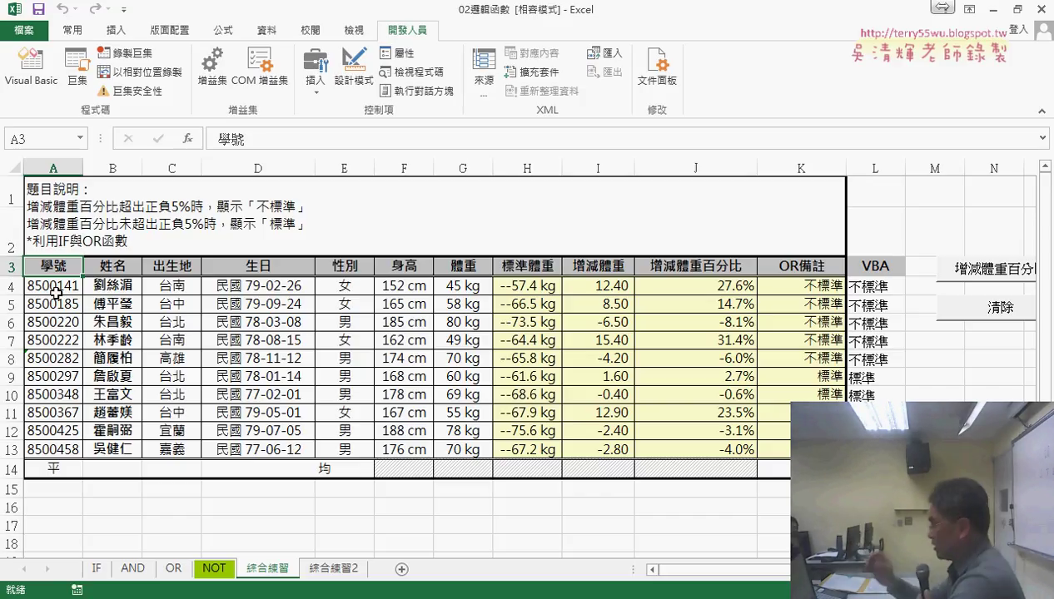
{"action": "key", "text": "ctrl+Down"}
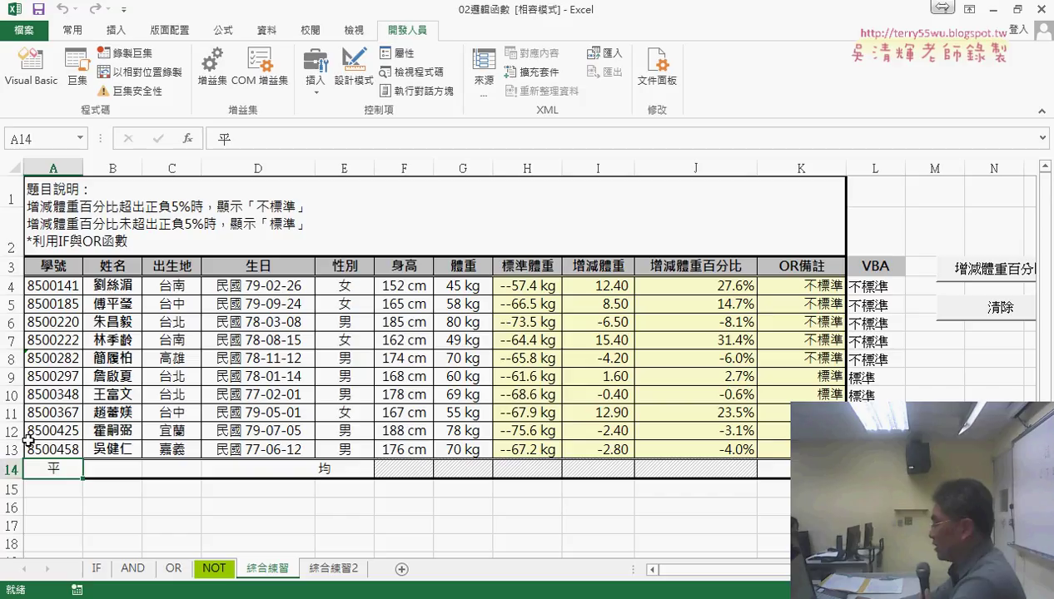
{"action": "left_click", "coordinate": [11, 471]}
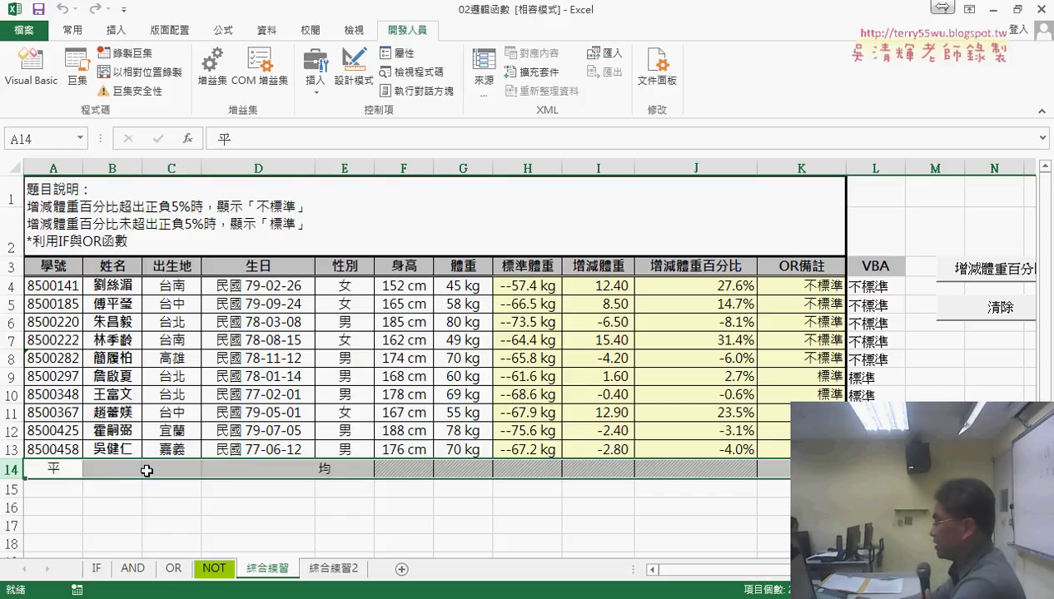
{"action": "right_click", "coordinate": [147, 471]}
{"action": "left_click", "coordinate": [200, 358]}
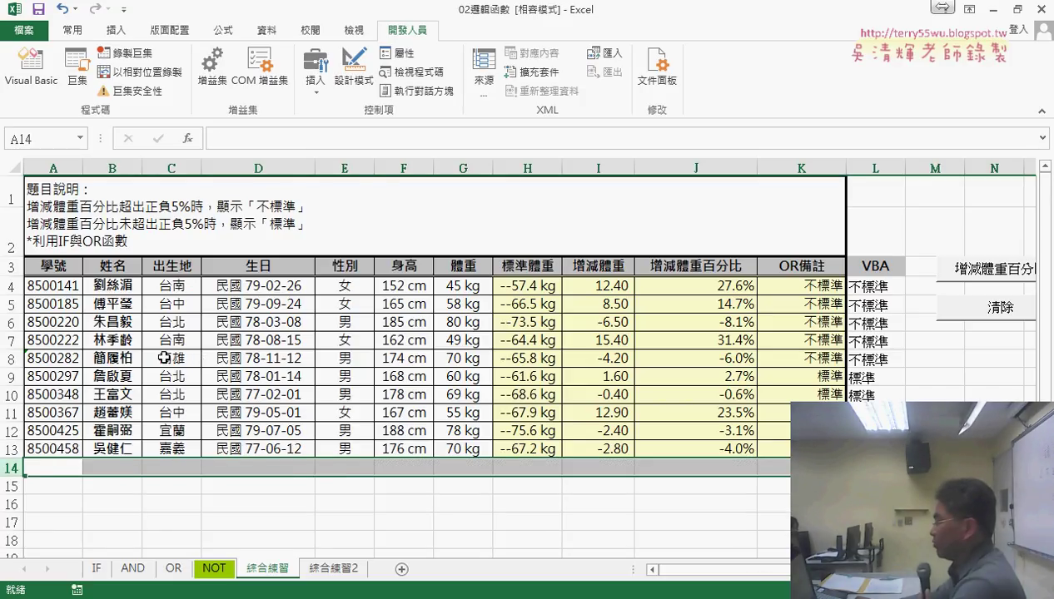
Check the table now ends at row 13, and inspect cells L4 and J4.
{"action": "left_click", "coordinate": [52, 289]}
{"action": "left_click", "coordinate": [53, 268]}
{"action": "key", "text": "ctrl+Down"}
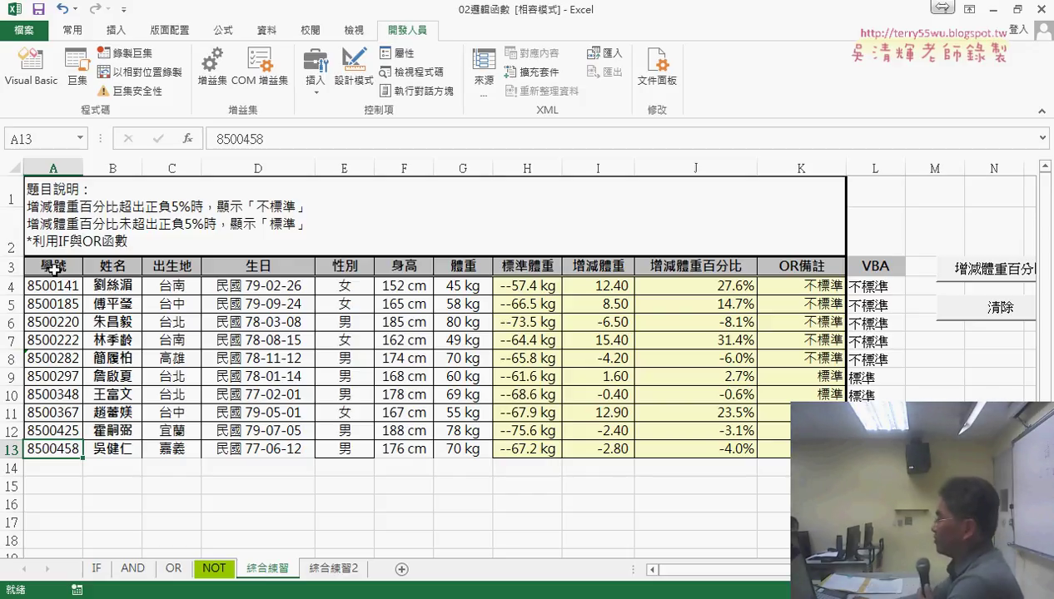
{"action": "left_click", "coordinate": [881, 289]}
{"action": "left_click", "coordinate": [664, 289]}
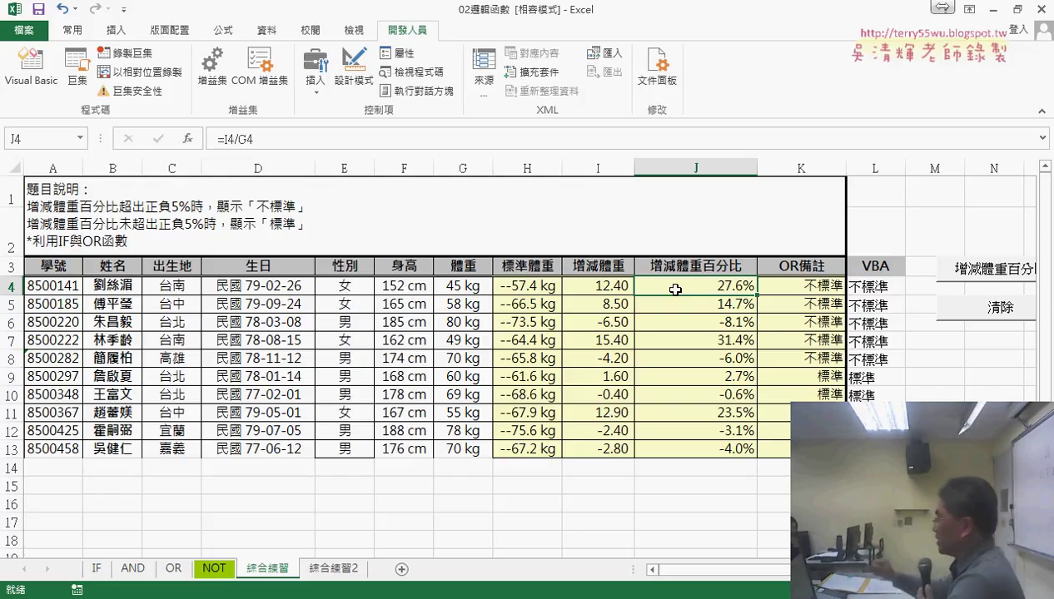
Open the 增減體重百分比 button's macro code and review its ±0.05 If thresholds on column J.
{"action": "right_click", "coordinate": [957, 273]}
{"action": "left_click", "coordinate": [921, 393]}
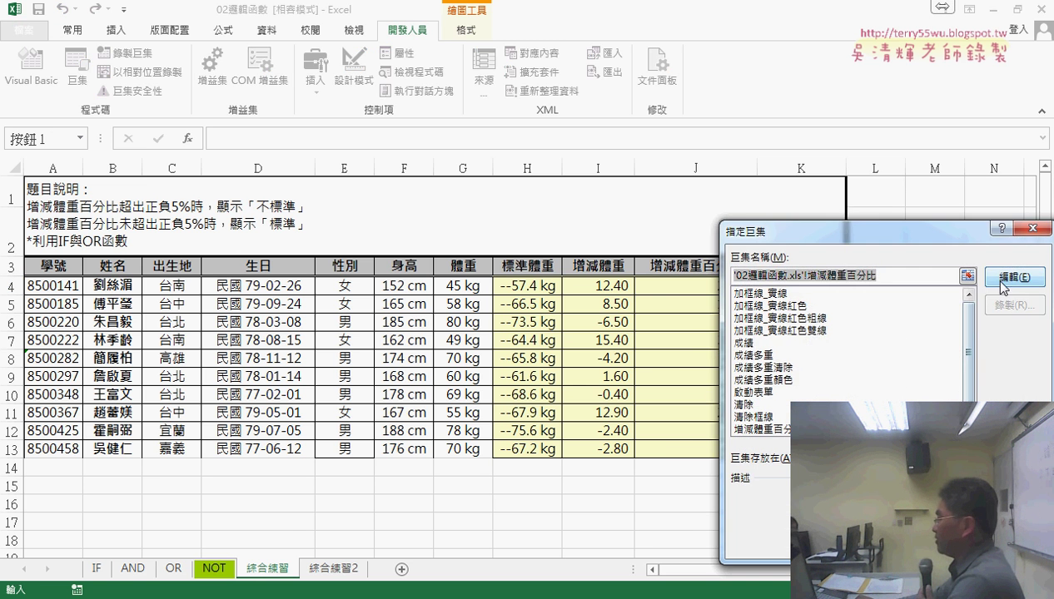
{"action": "left_click", "coordinate": [1007, 278]}
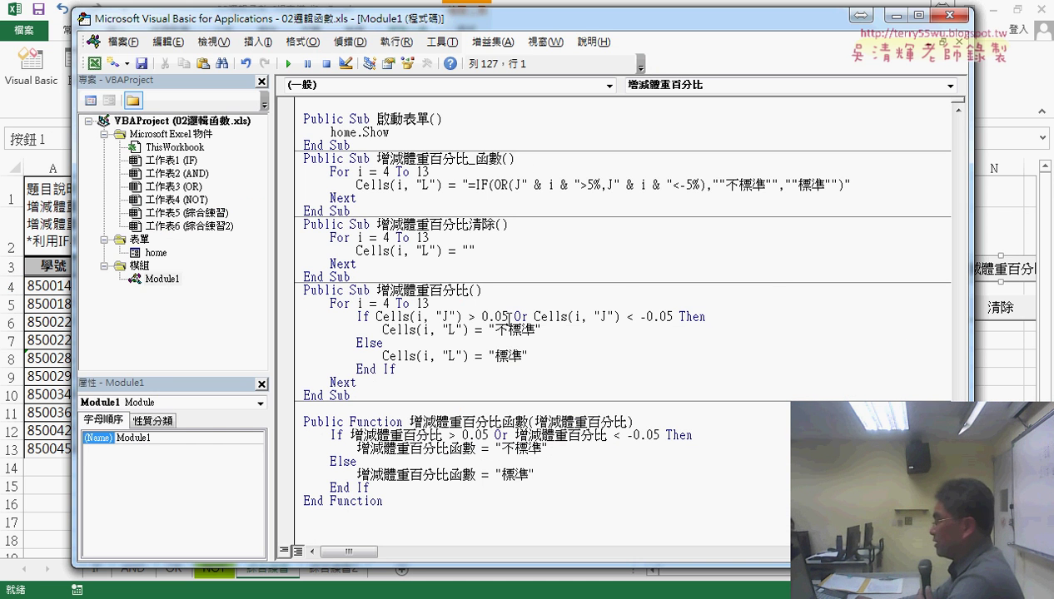
{"action": "left_click_drag", "start_coordinate": [508, 319], "coordinate": [481, 317]}
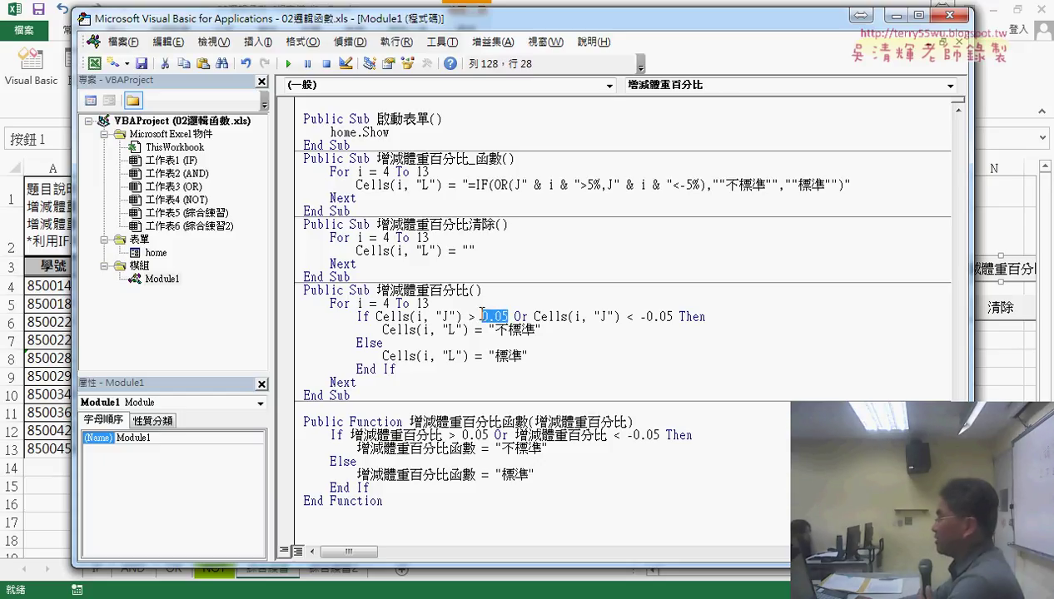
{"action": "left_click", "coordinate": [513, 317]}
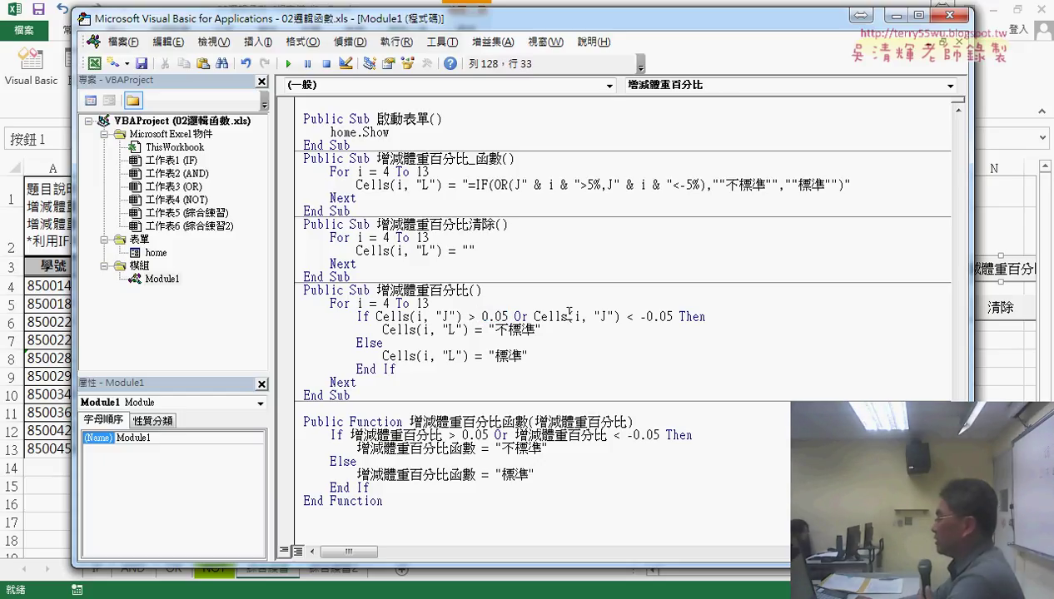
{"action": "left_click_drag", "start_coordinate": [619, 317], "coordinate": [535, 316]}
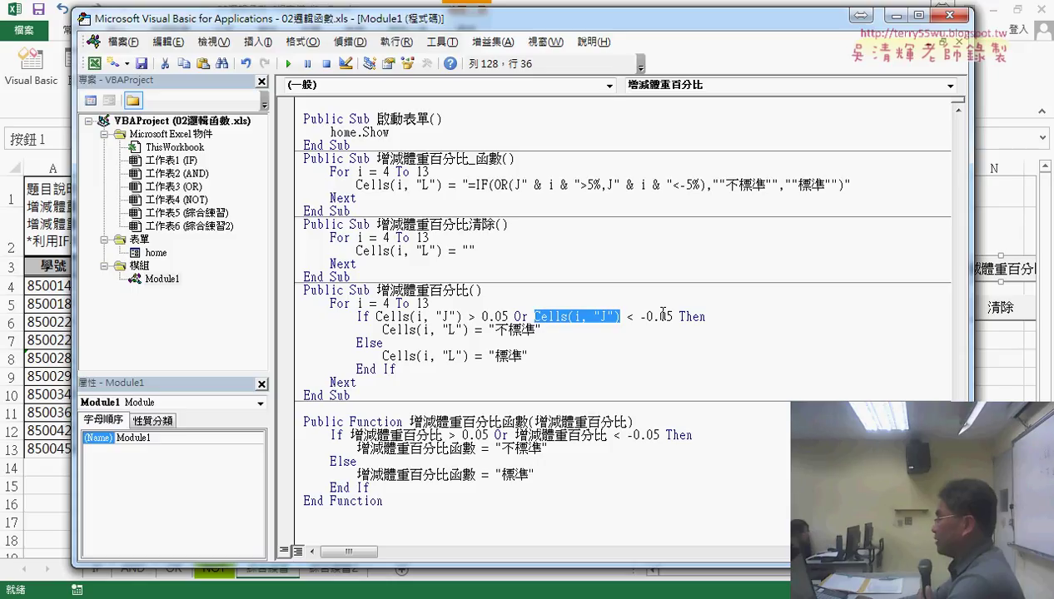
{"action": "left_click_drag", "start_coordinate": [672, 317], "coordinate": [628, 317]}
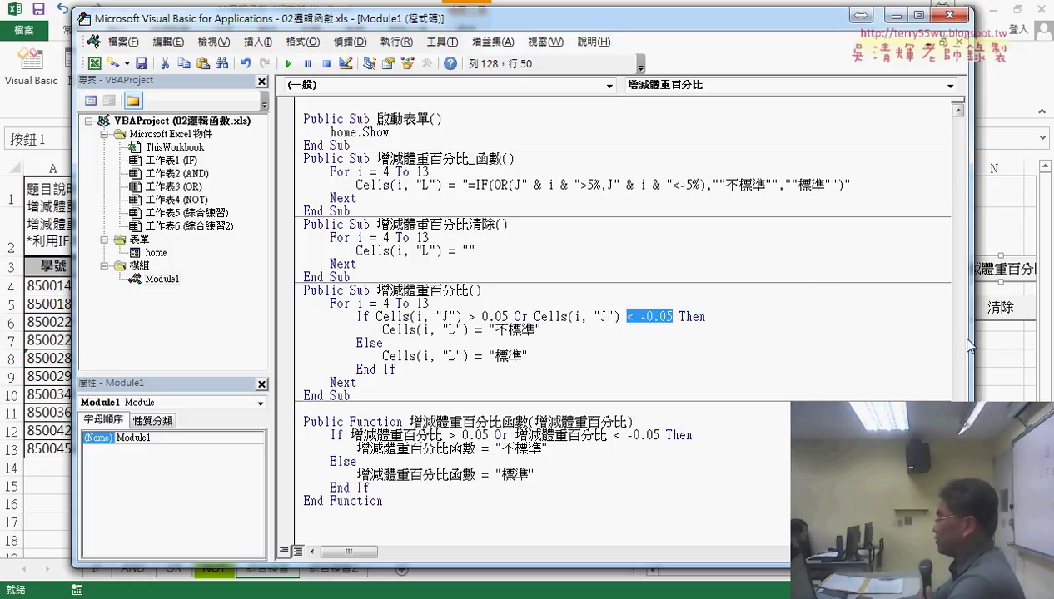
Run the clearing macro, then the 增減體重百分比 macro, to empty and refill the VBA column.
{"action": "left_click_drag", "start_coordinate": [969, 337], "coordinate": [808, 337]}
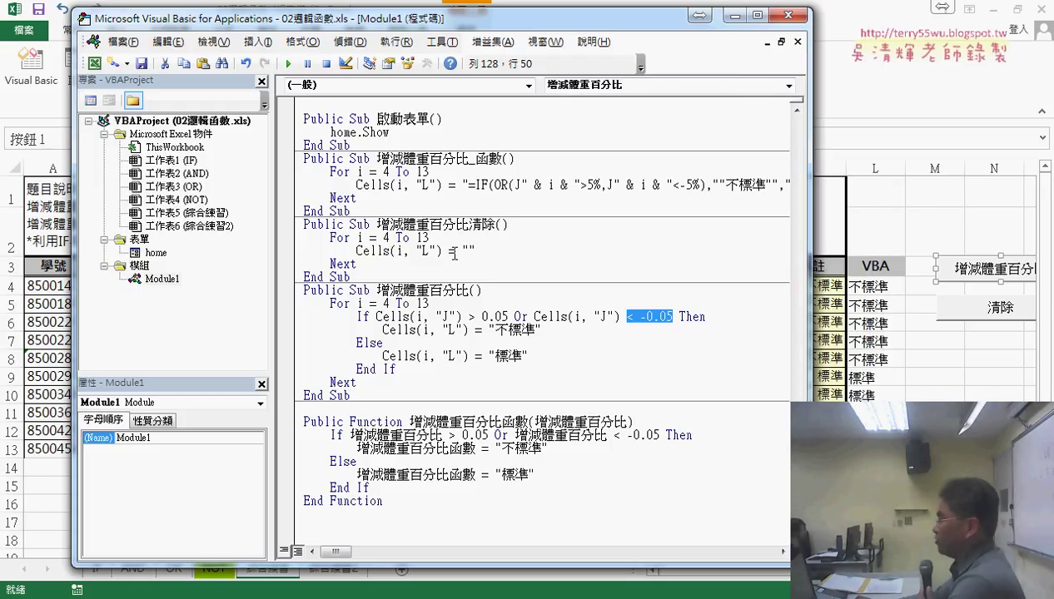
{"action": "left_click", "coordinate": [454, 252]}
{"action": "left_click", "coordinate": [289, 64]}
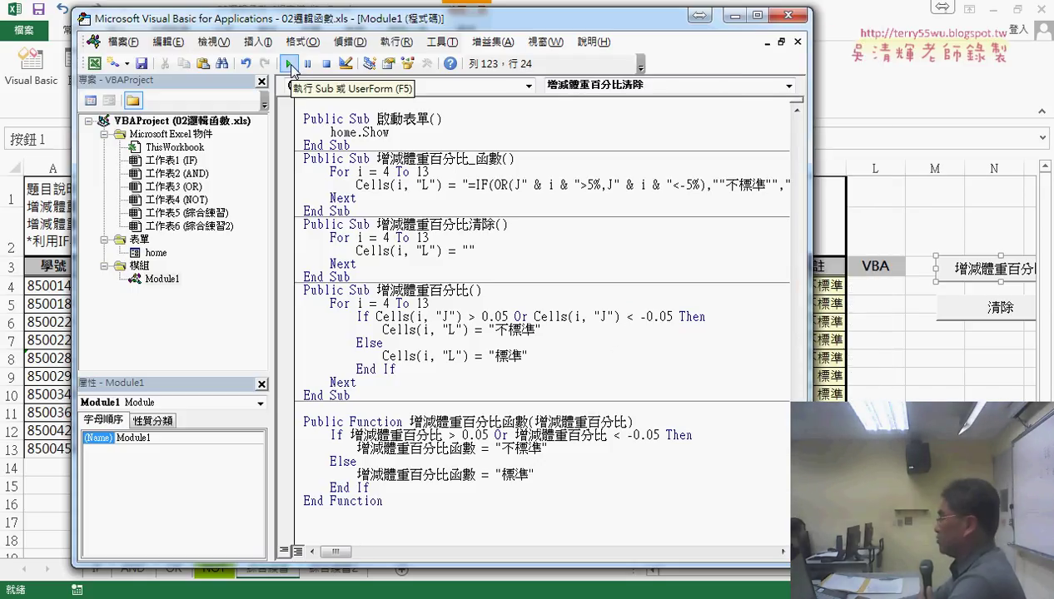
{"action": "left_click", "coordinate": [476, 344]}
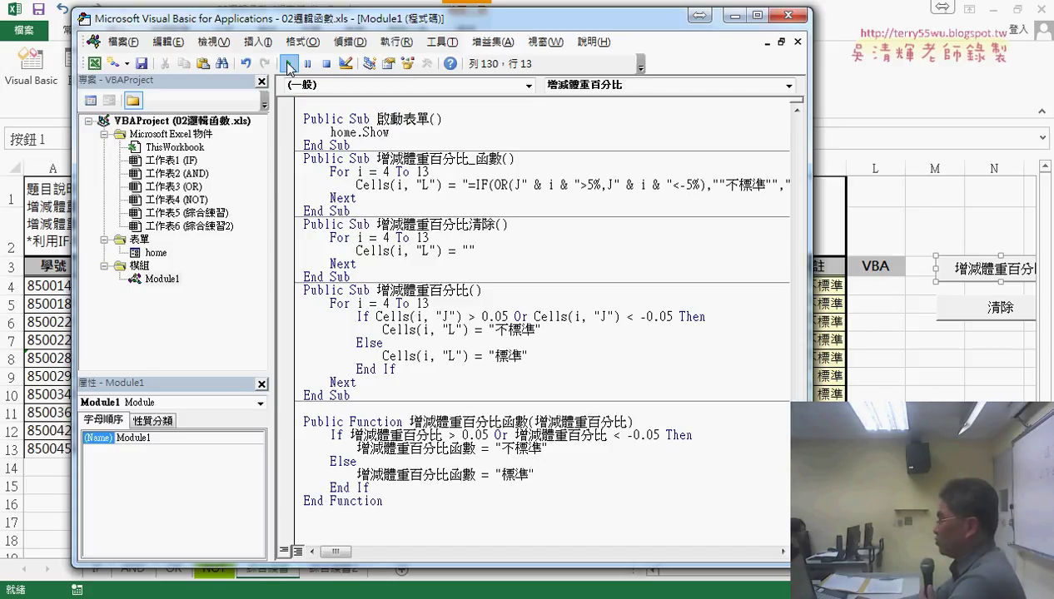
{"action": "left_click", "coordinate": [288, 64]}
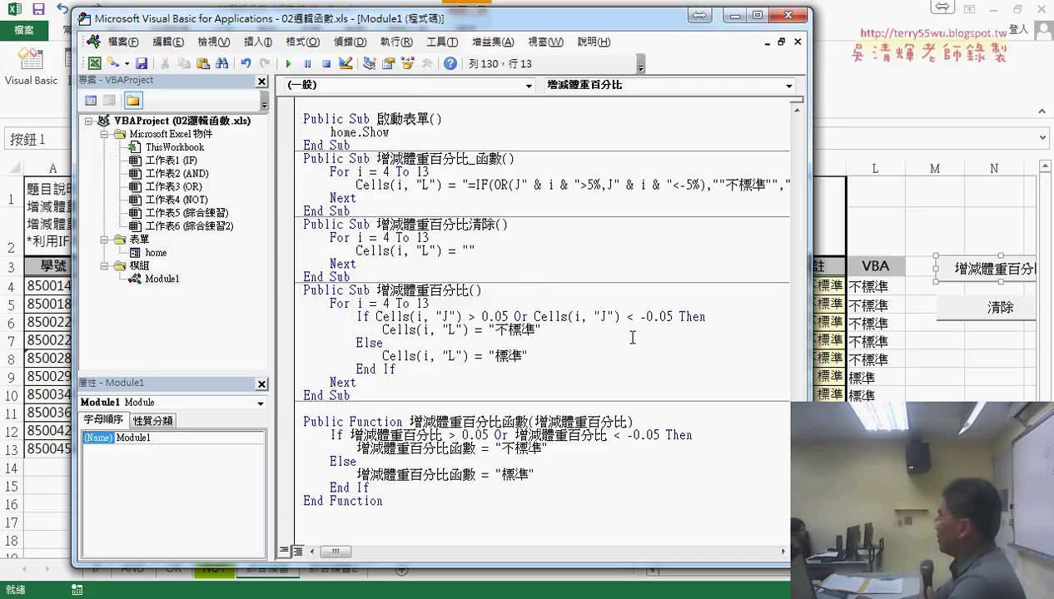
Rename the 增減體重百分比清除 procedure to 清除 and return to the worksheet.
{"action": "left_click_drag", "start_coordinate": [377, 224], "coordinate": [469, 224]}
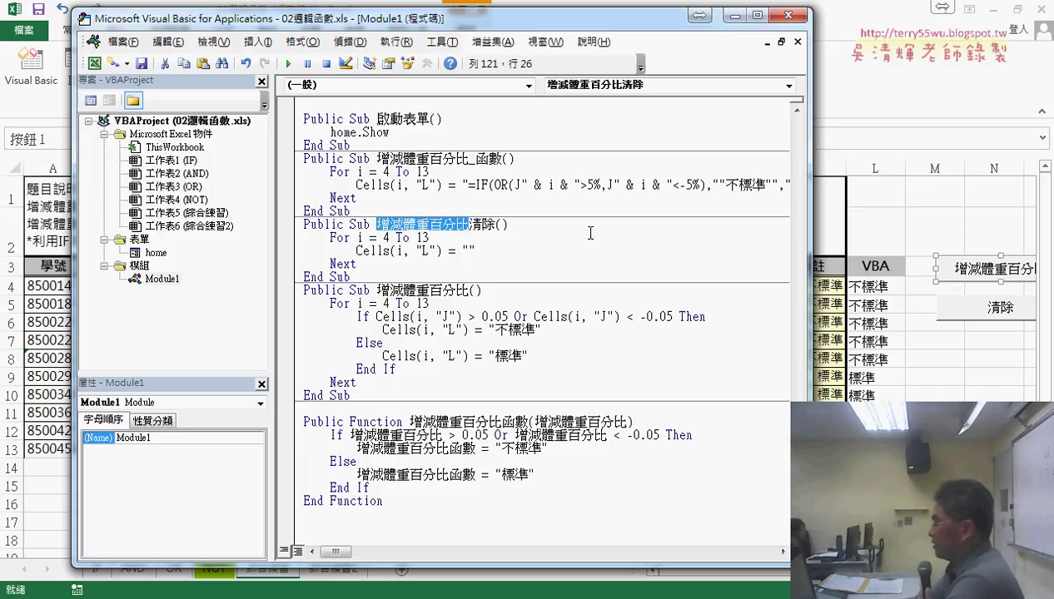
{"action": "key", "text": "Delete"}
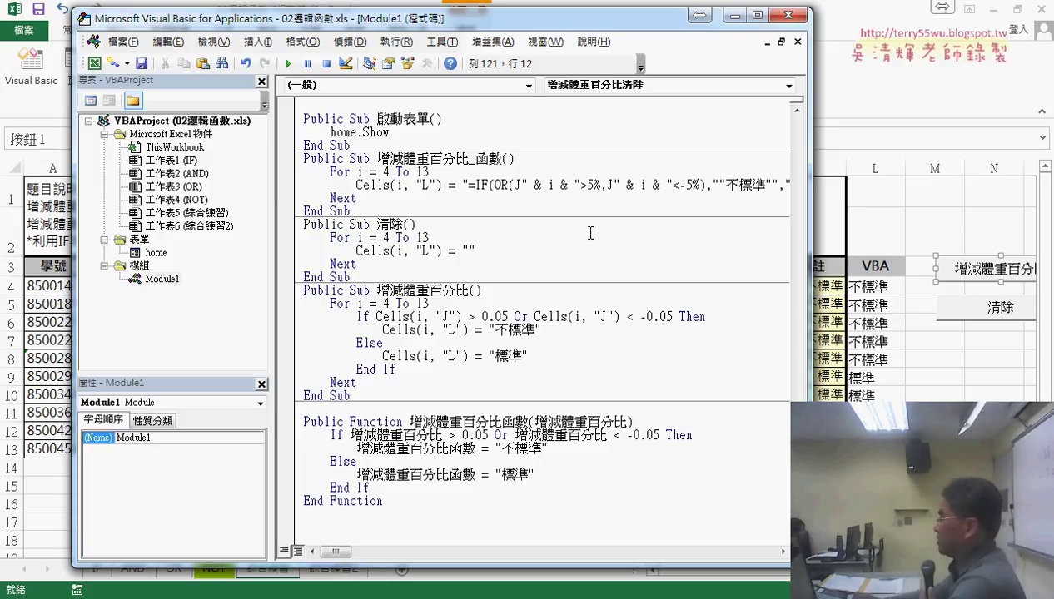
{"action": "left_click_drag", "start_coordinate": [376, 224], "coordinate": [411, 225]}
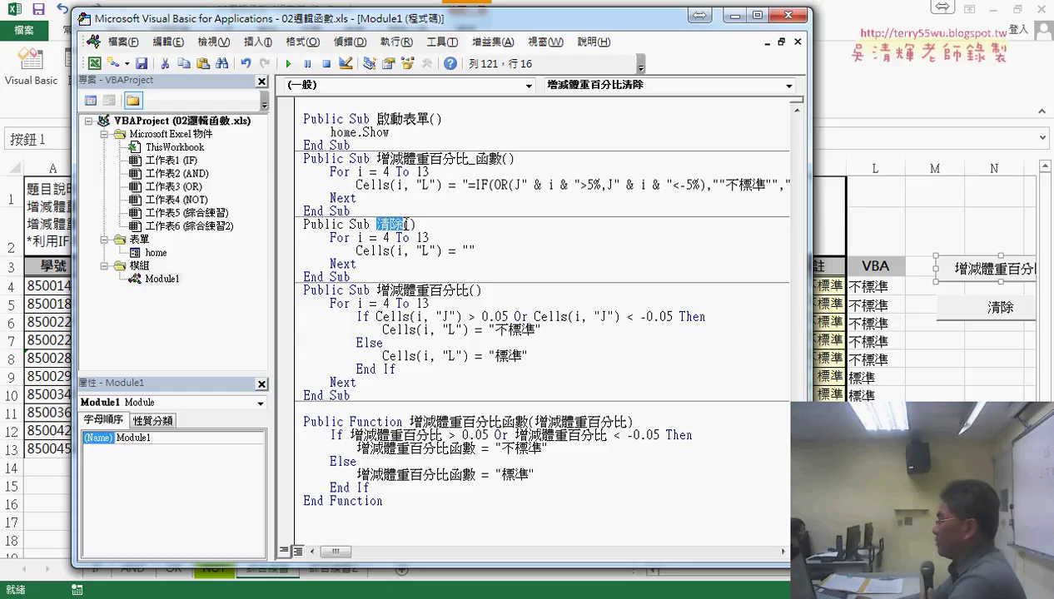
{"action": "left_click", "coordinate": [936, 390]}
{"action": "right_click", "coordinate": [978, 312]}
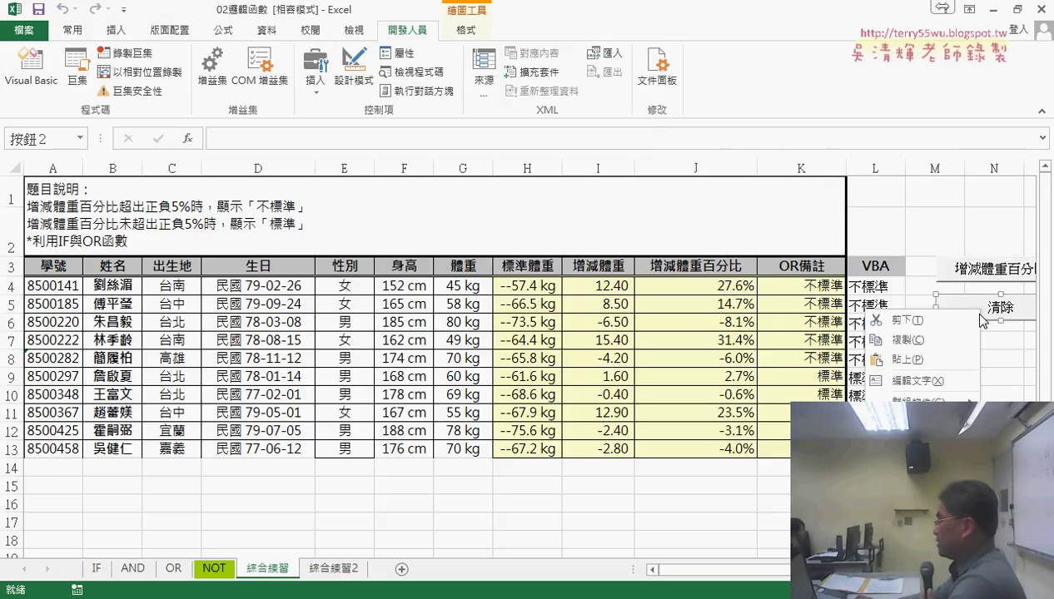
Open the 清除 button's Assign Macro dialog and highlight its macro list.
{"action": "left_click", "coordinate": [908, 443]}
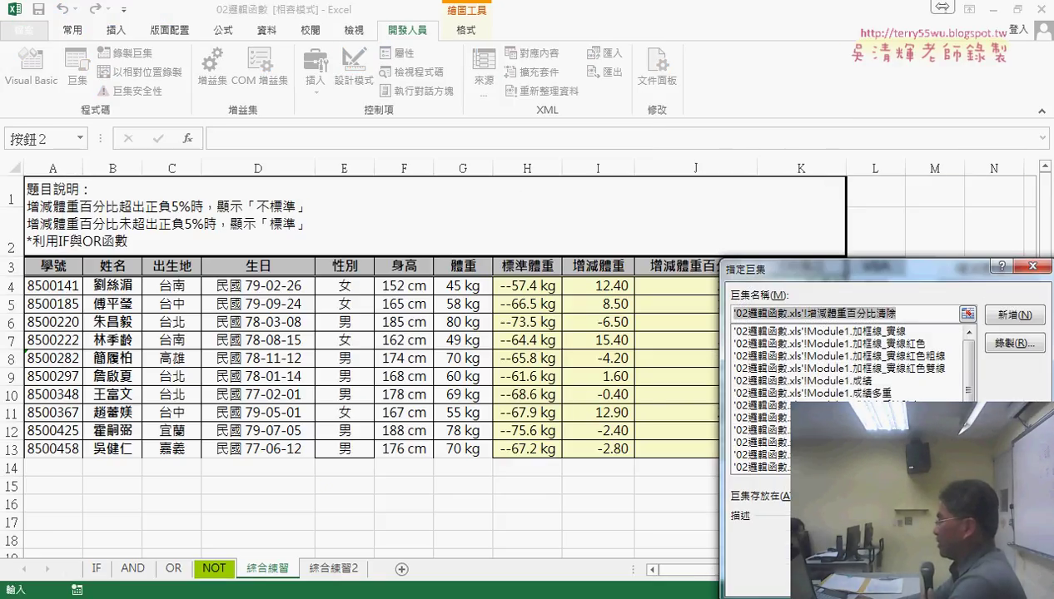
{"action": "left_click_drag", "start_coordinate": [855, 282], "coordinate": [577, 176]}
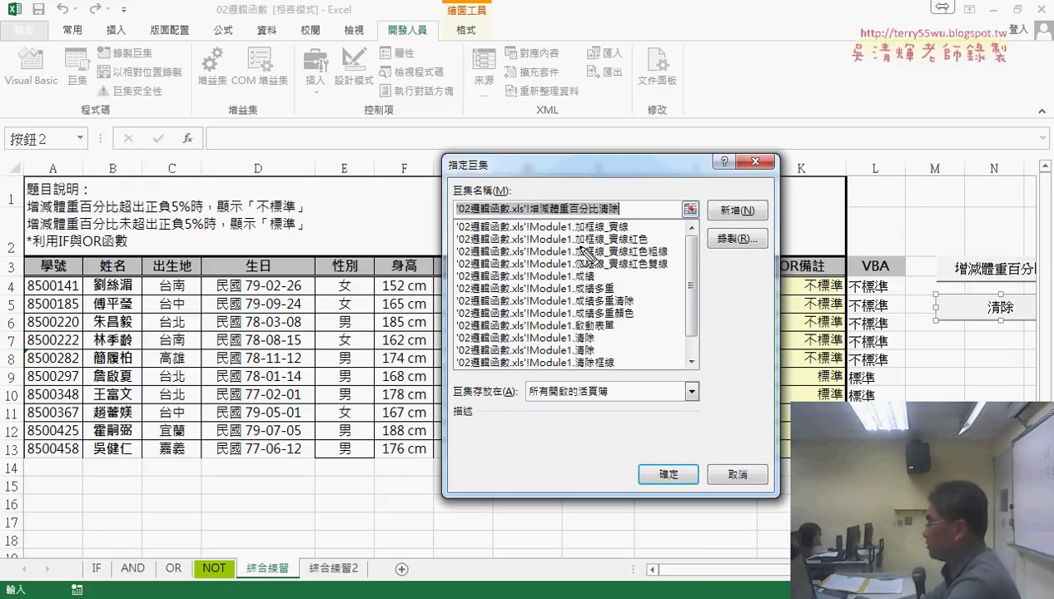
{"action": "left_click_drag", "start_coordinate": [580, 218], "coordinate": [571, 196]}
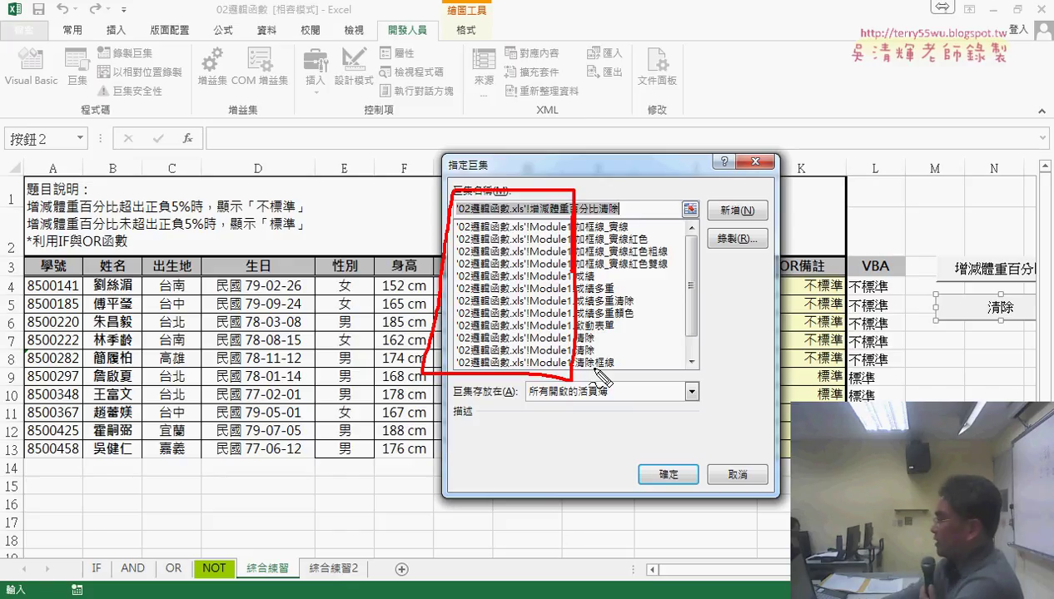
{"action": "key", "text": "Escape"}
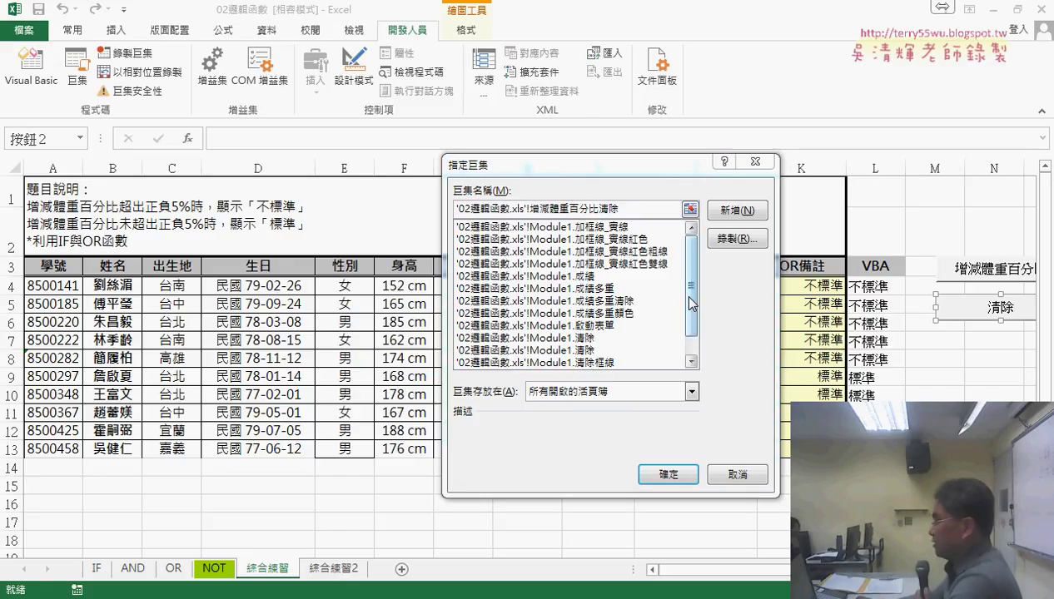
Compare the two duplicate Module1.清除 macros, then cancel without changing the assignment.
{"action": "left_click", "coordinate": [691, 356]}
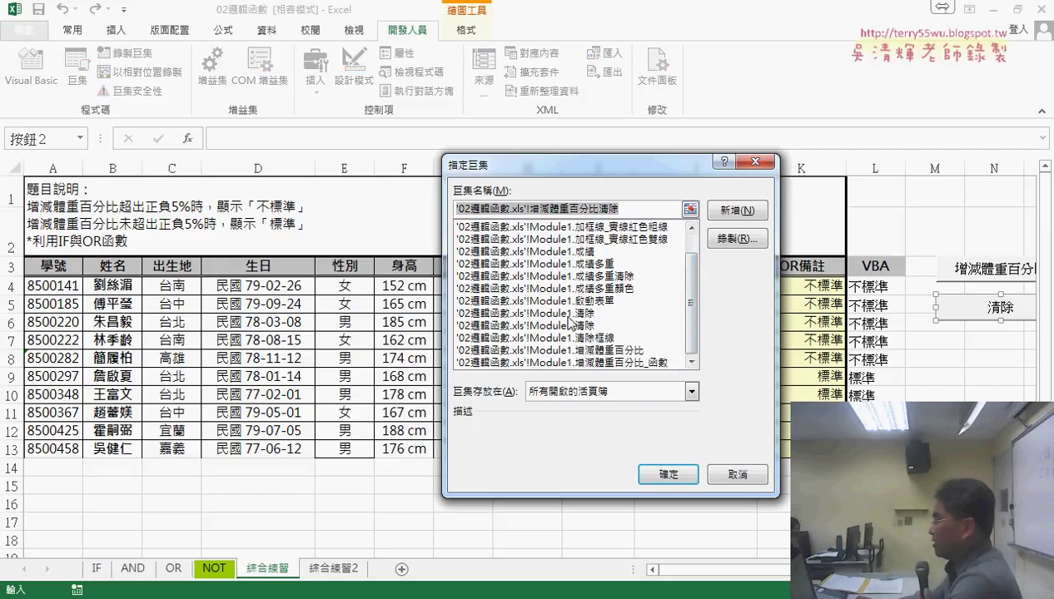
{"action": "left_click", "coordinate": [565, 314]}
{"action": "left_click", "coordinate": [569, 326]}
{"action": "left_click", "coordinate": [573, 315]}
{"action": "left_click", "coordinate": [574, 326]}
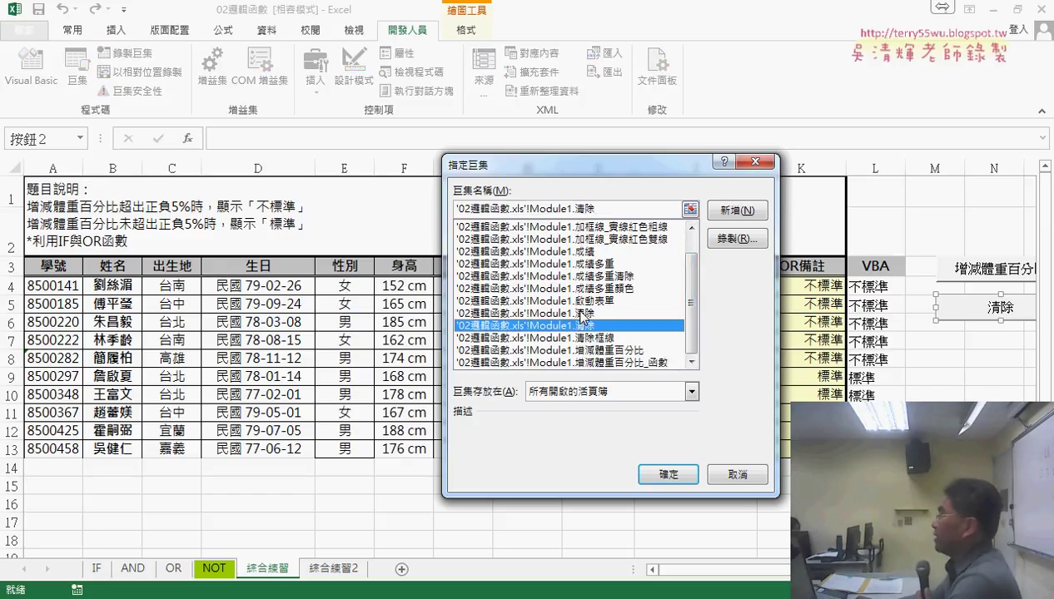
{"action": "left_click", "coordinate": [583, 315]}
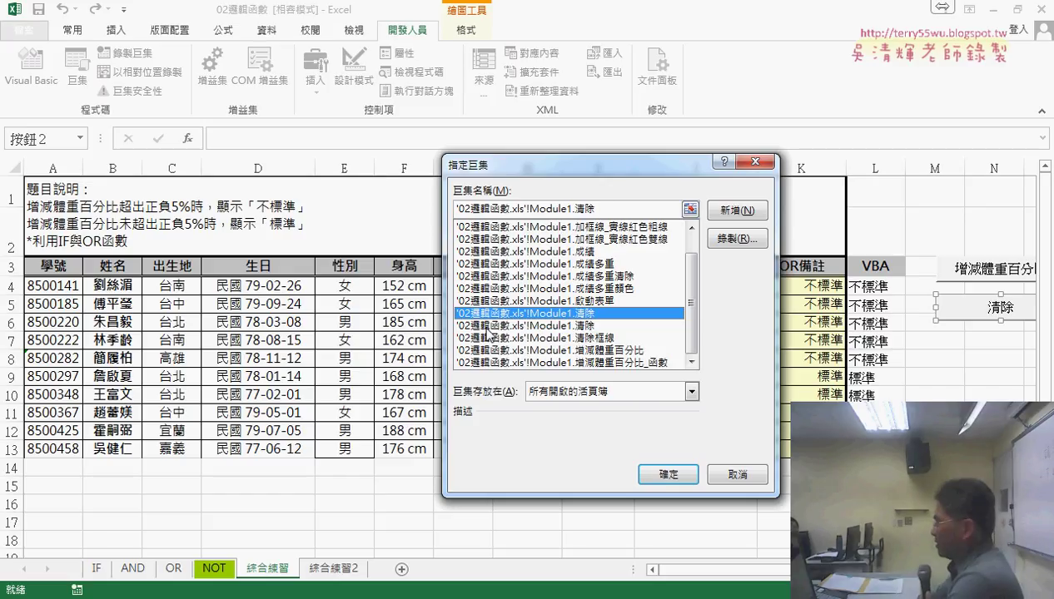
{"action": "left_click", "coordinate": [748, 472]}
Try creating a new macro for the 清除 button and dismiss the ambiguous-name compile error.
{"action": "right_click", "coordinate": [966, 312]}
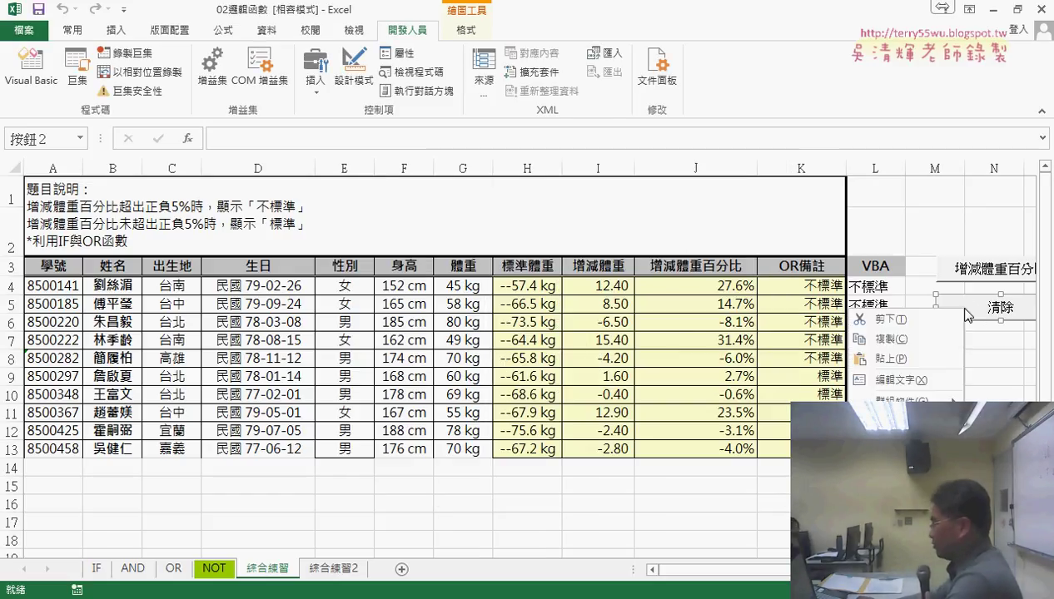
{"action": "left_click", "coordinate": [934, 351]}
{"action": "left_click", "coordinate": [953, 444]}
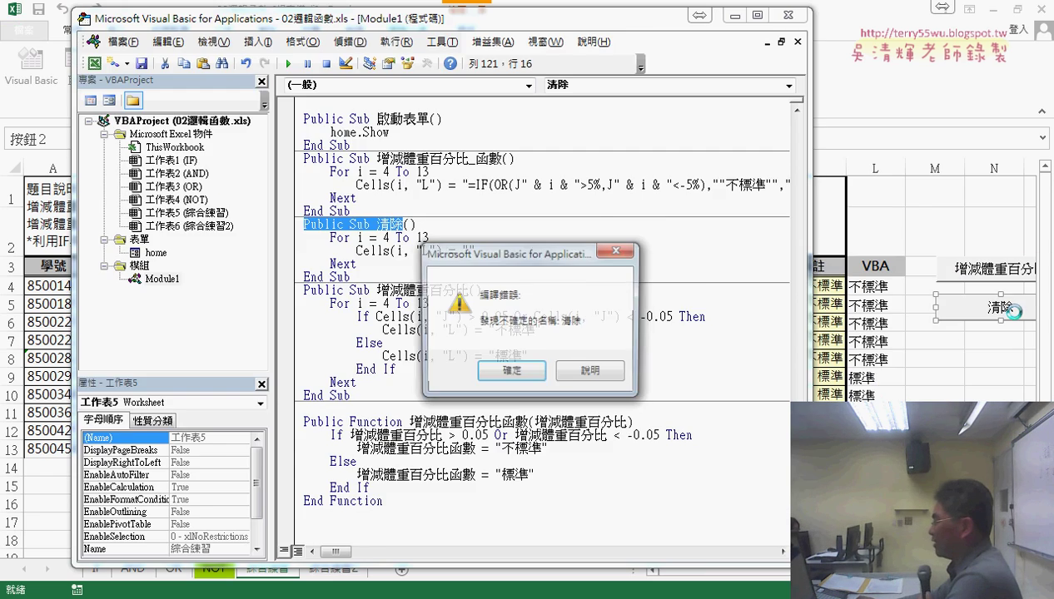
{"action": "left_click", "coordinate": [592, 373]}
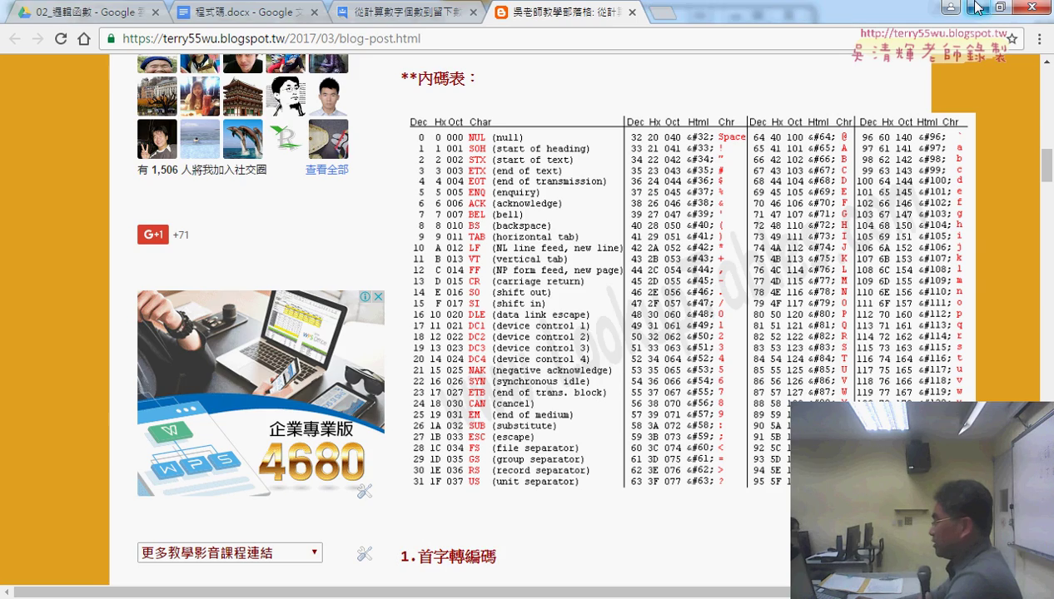
{"action": "left_click", "coordinate": [978, 7]}
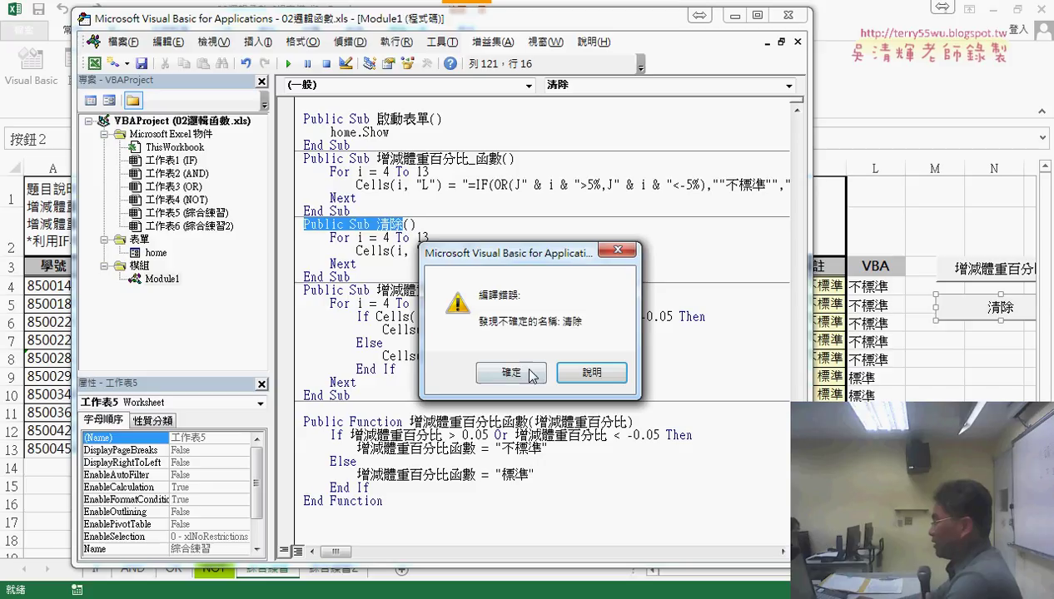
{"action": "left_click", "coordinate": [618, 251]}
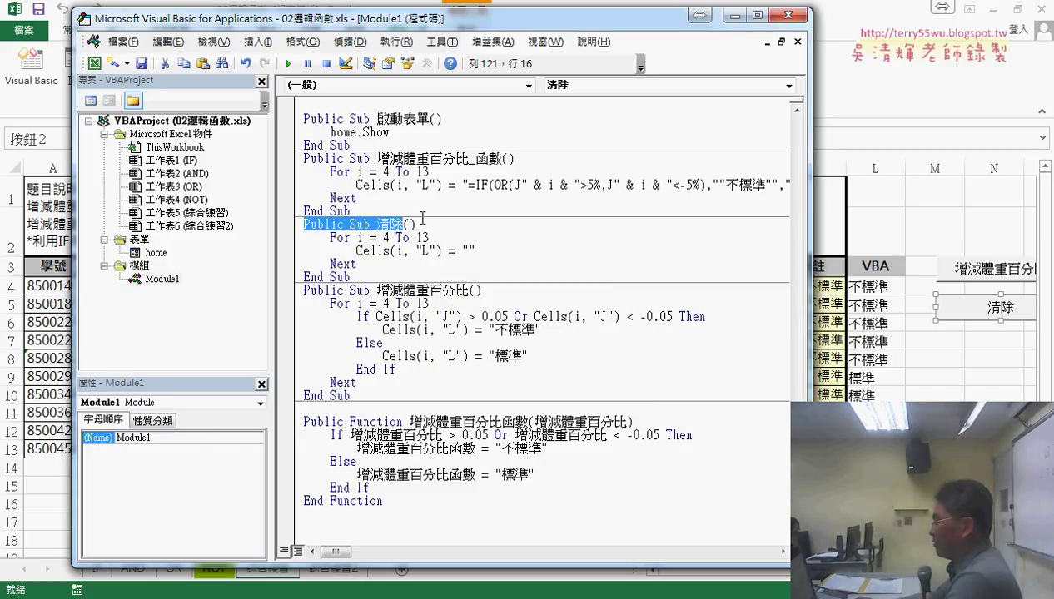
Rename the duplicate Sub 清除 to 增減體重百分比清除 by pasting the prefix.
{"action": "left_click", "coordinate": [520, 225]}
{"action": "left_click_drag", "start_coordinate": [376, 290], "coordinate": [474, 290]}
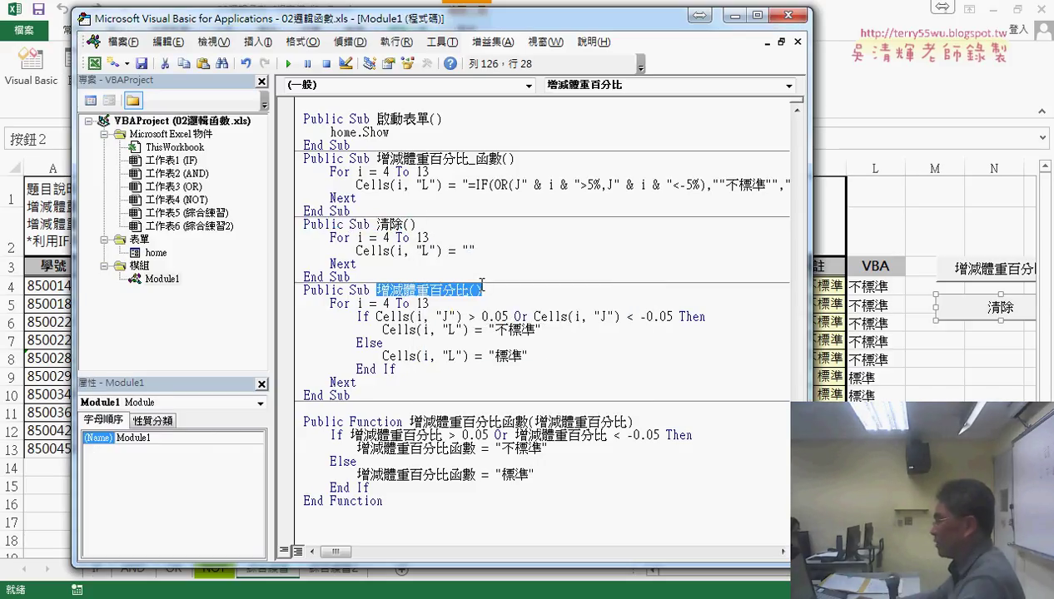
{"action": "key", "text": "ctrl+c"}
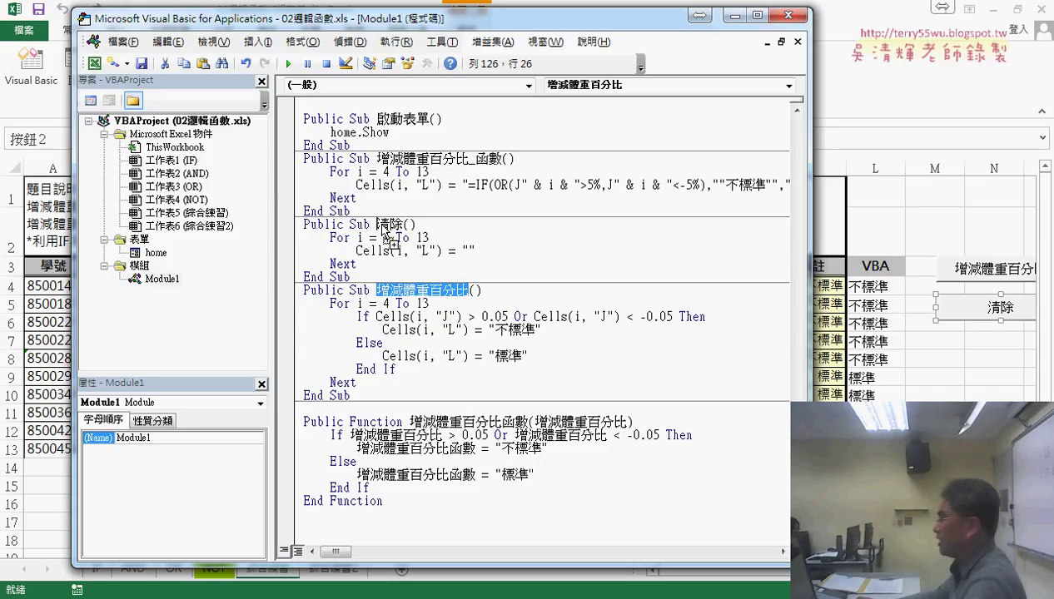
{"action": "left_click", "coordinate": [377, 225]}
{"action": "key", "text": "ctrl+v"}
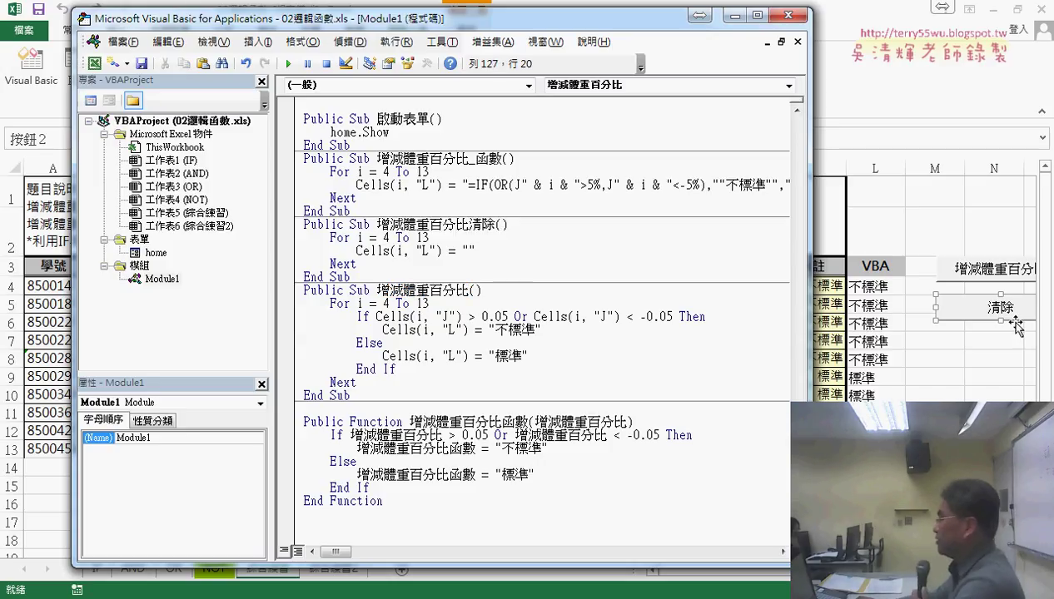
Assign the 增減體重百分比清除 macro to the sheet's 清除 button.
{"action": "left_click", "coordinate": [998, 309]}
{"action": "right_click", "coordinate": [990, 309]}
{"action": "left_click", "coordinate": [916, 436]}
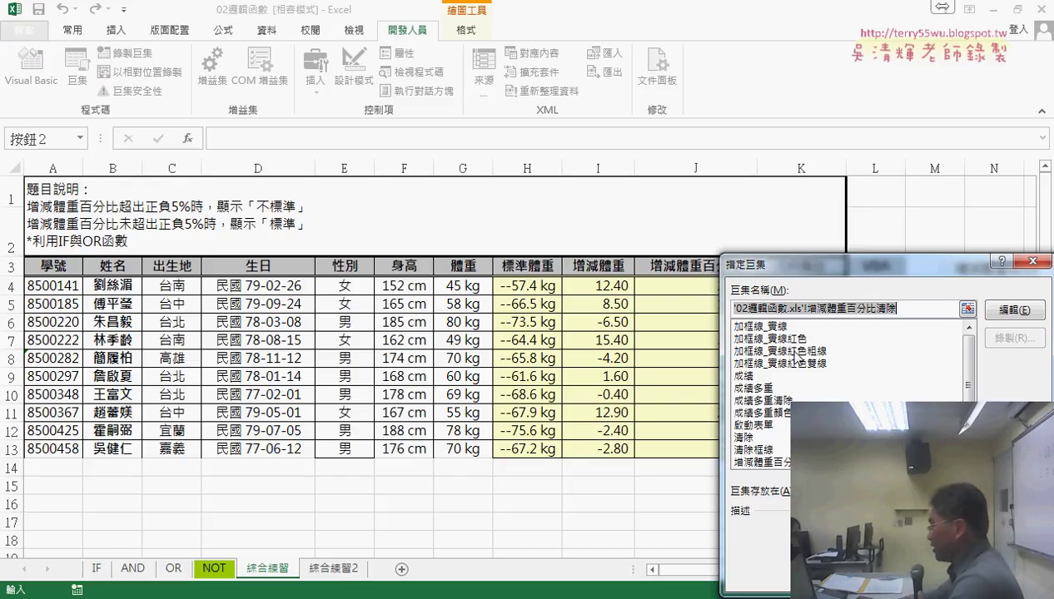
{"action": "left_click_drag", "start_coordinate": [970, 385], "coordinate": [971, 396]}
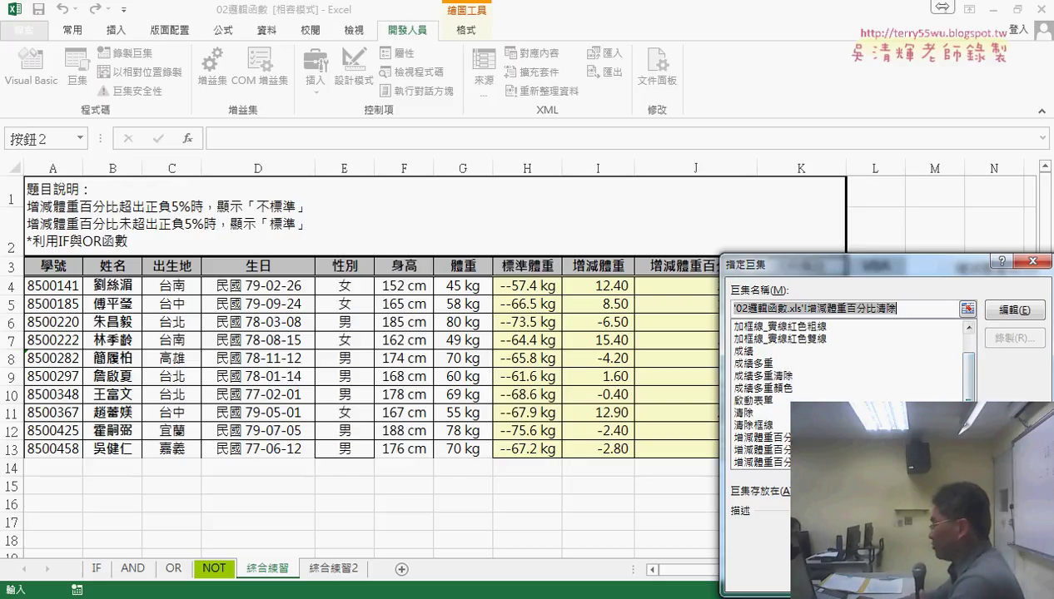
{"action": "left_click", "coordinate": [760, 462]}
{"action": "key", "text": "Return"}
Test the percentage-check and 清除 buttons on column L.
{"action": "left_click", "coordinate": [994, 412]}
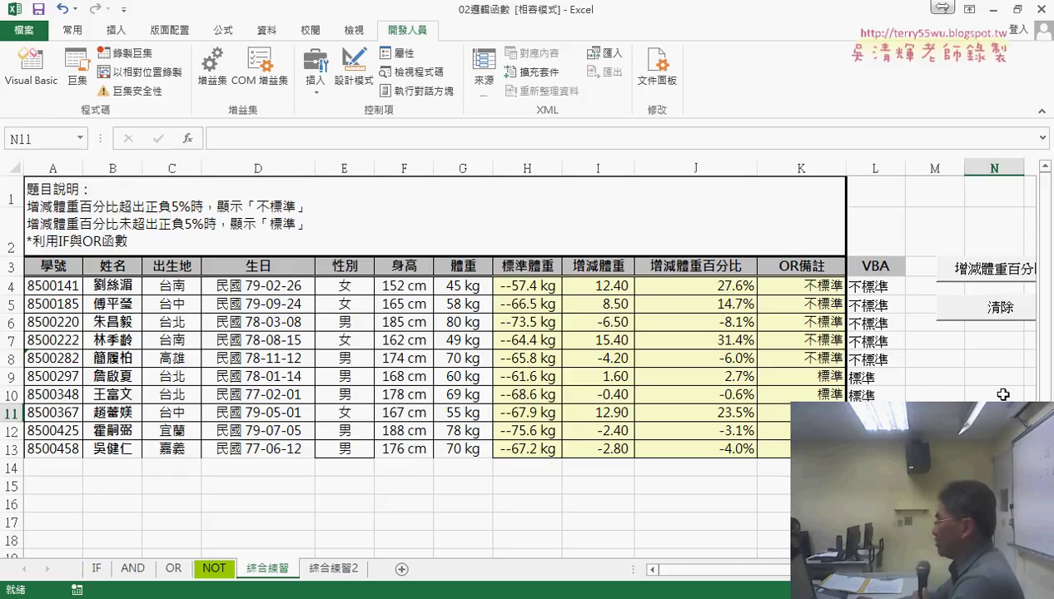
{"action": "left_click", "coordinate": [975, 269]}
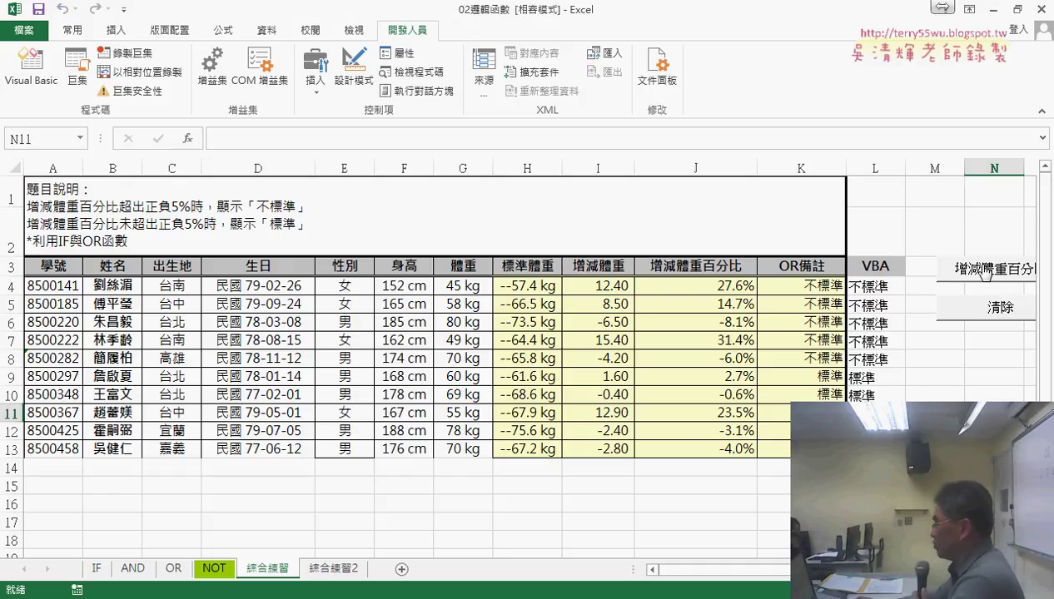
{"action": "left_click", "coordinate": [976, 315]}
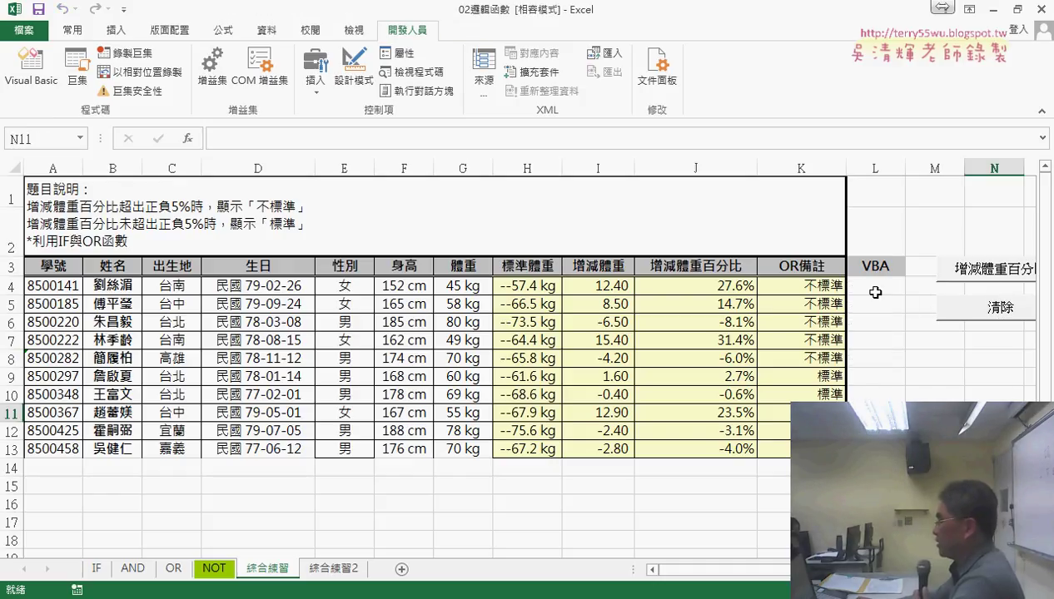
Enter =增減體重百分比函數(J4) in L4 via Insert Function and fill it down to L13.
{"action": "left_click", "coordinate": [876, 292]}
{"action": "left_click", "coordinate": [189, 139]}
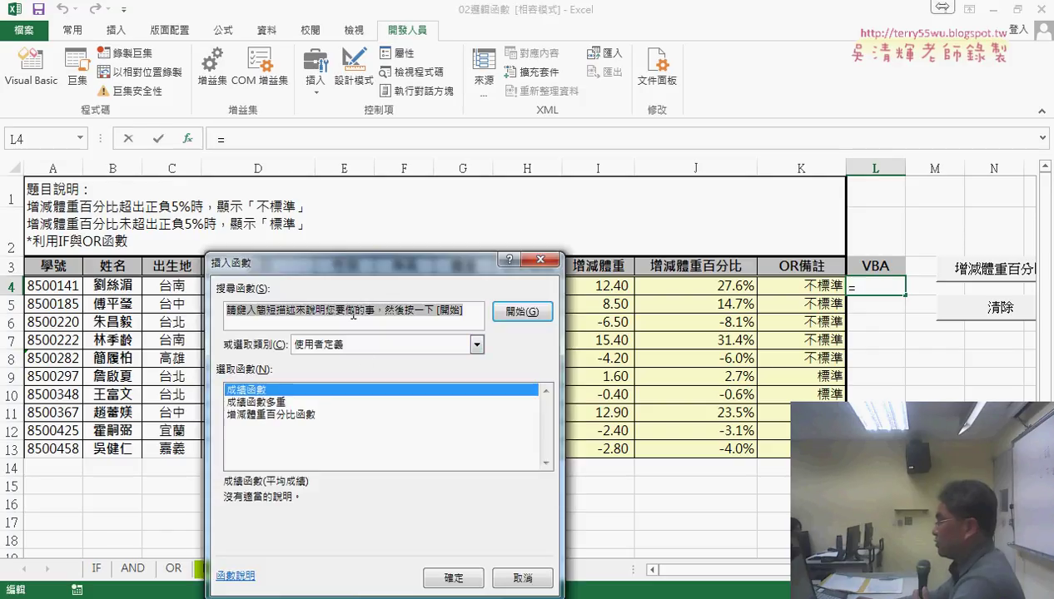
{"action": "left_click", "coordinate": [275, 413]}
{"action": "left_click", "coordinate": [466, 578]}
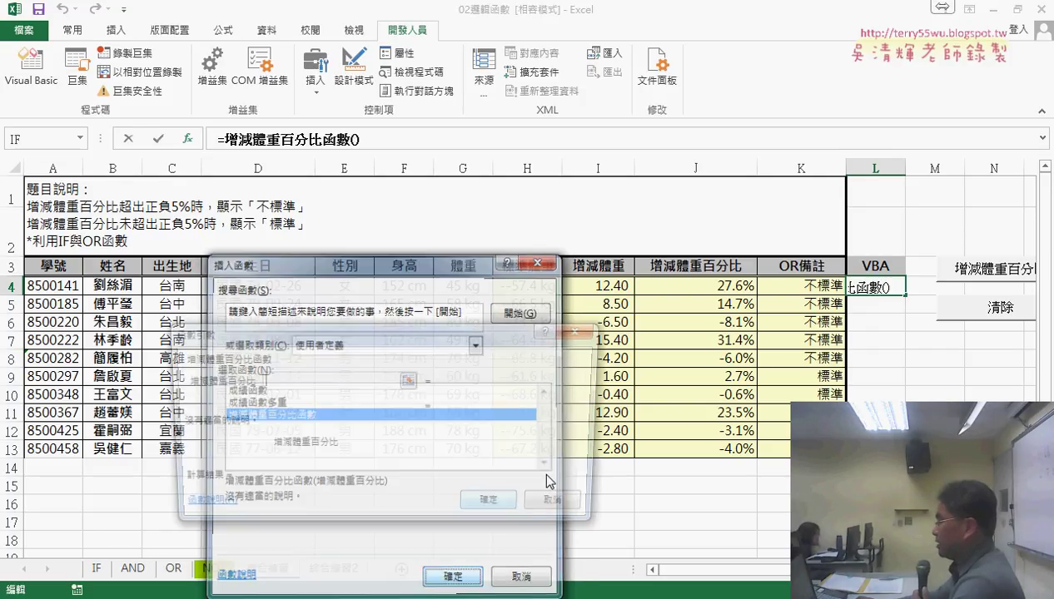
{"action": "left_click", "coordinate": [698, 285]}
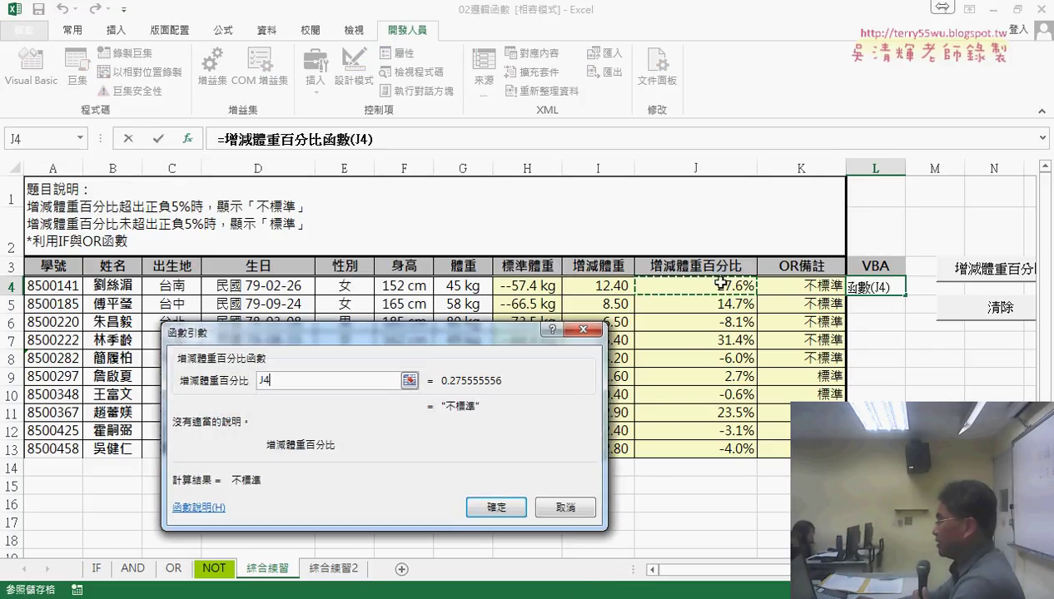
{"action": "left_click", "coordinate": [496, 508]}
{"action": "double_click", "coordinate": [912, 294]}
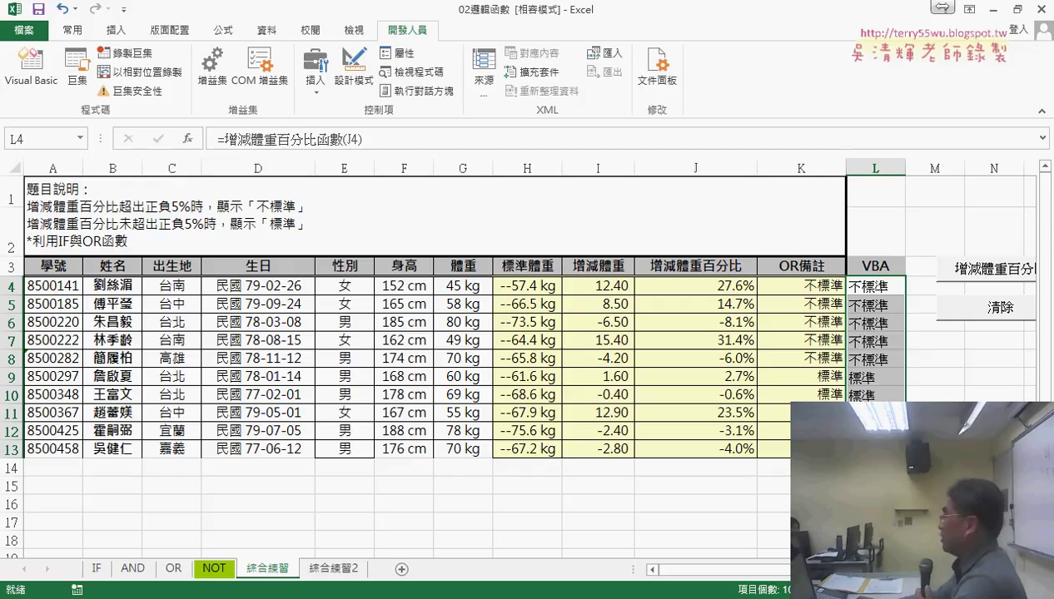
{"action": "mouse_move", "coordinate": [175, 598]}
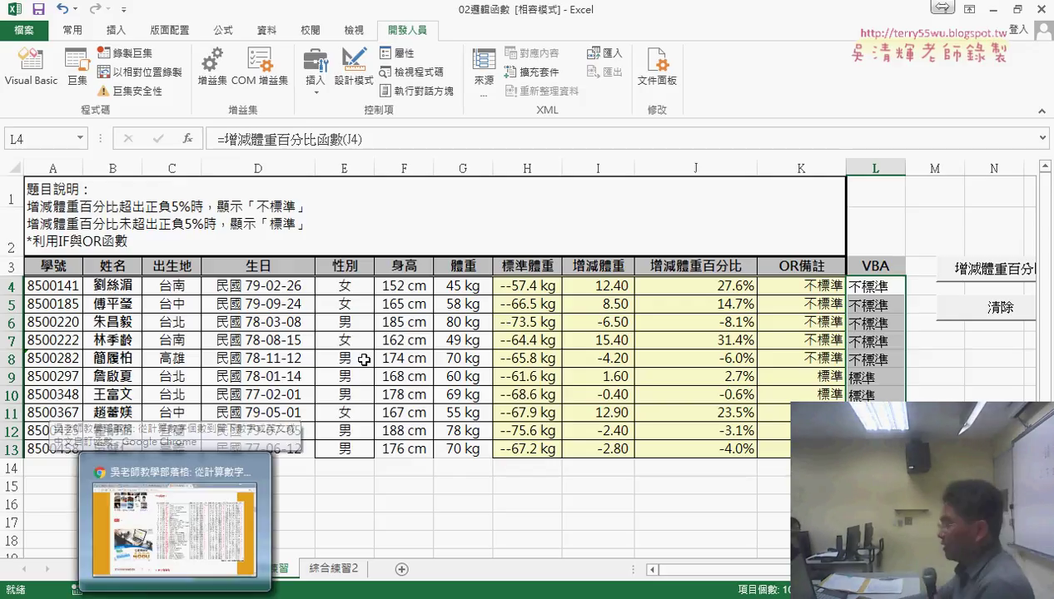
{"action": "left_click", "coordinate": [513, 341]}
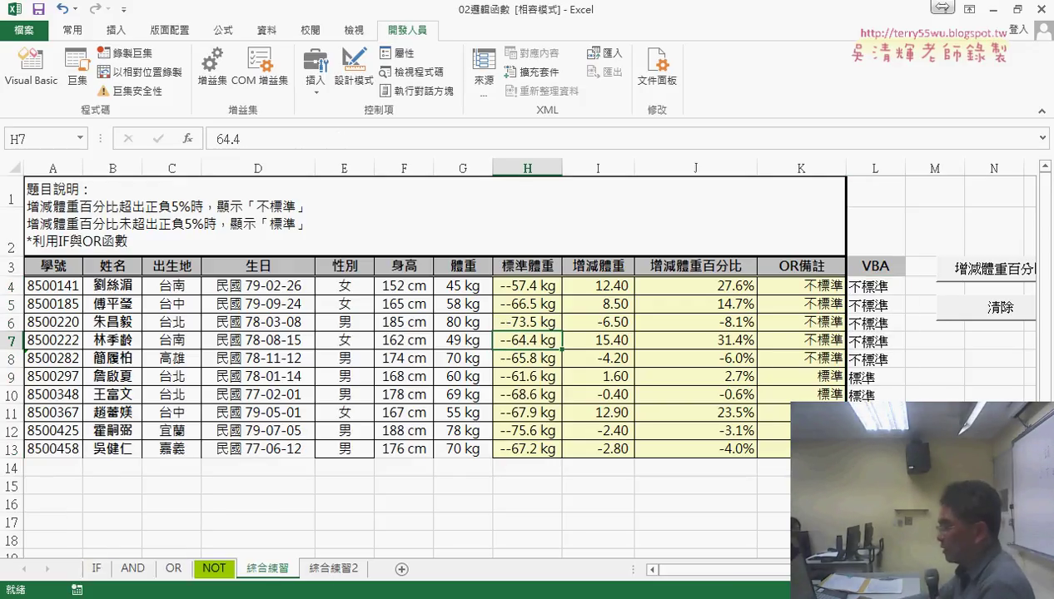
Review 增減體重百分比函數's code: its ±0.05 If condition, 不標準 result and return assignment.
{"action": "mouse_move", "coordinate": [227, 597]}
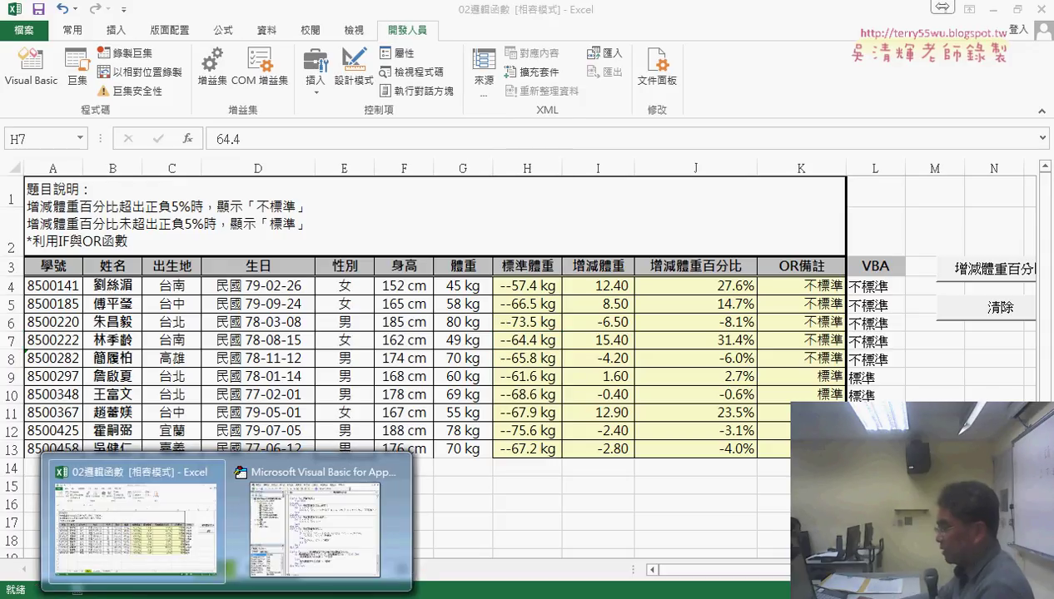
{"action": "left_click", "coordinate": [317, 543]}
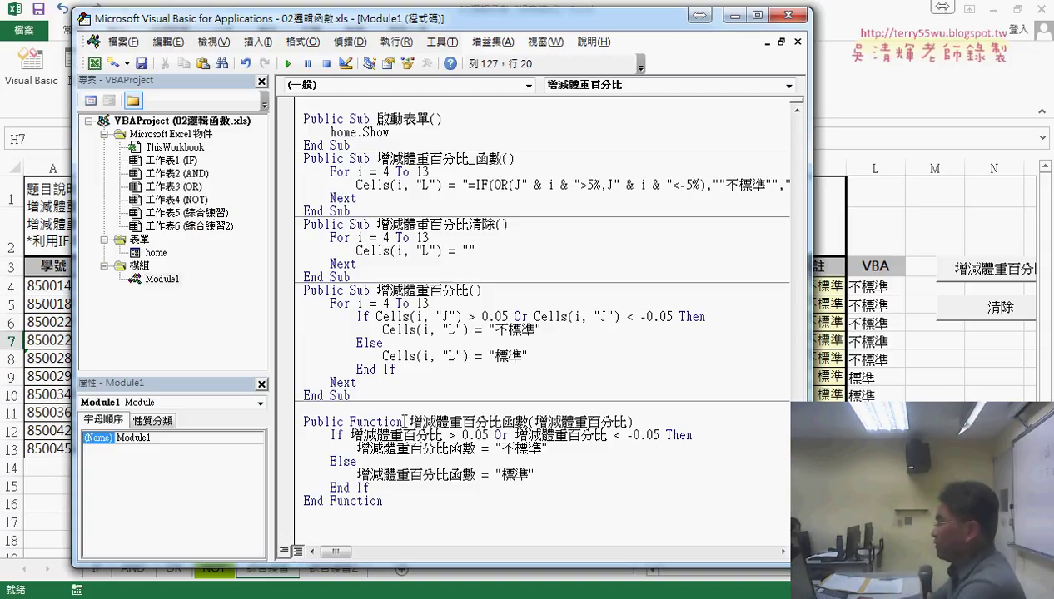
{"action": "left_click_drag", "start_coordinate": [350, 421], "coordinate": [390, 421]}
{"action": "left_click", "coordinate": [497, 419]}
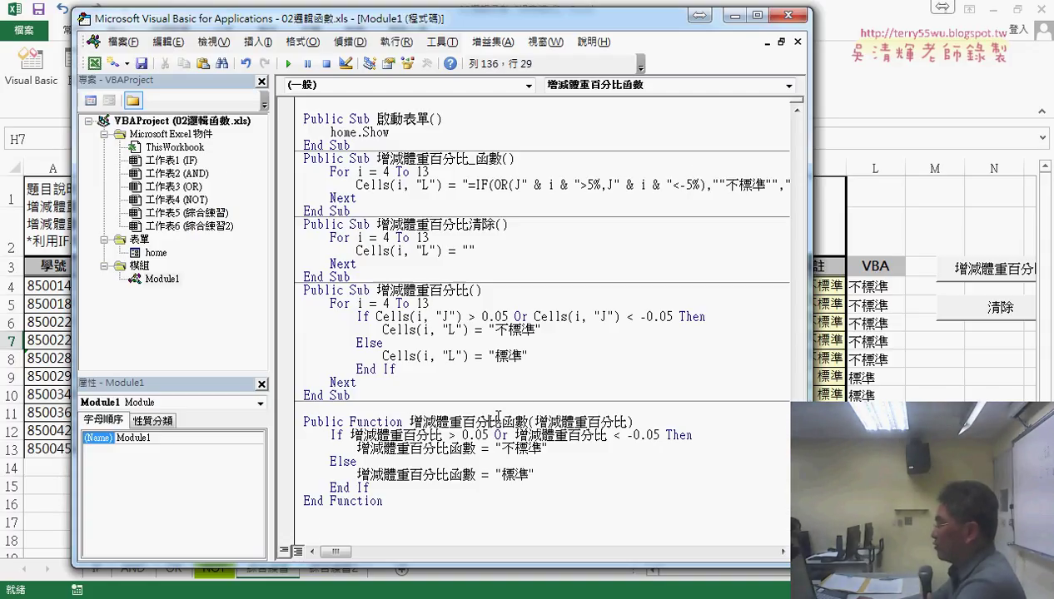
{"action": "left_click_drag", "start_coordinate": [812, 266], "coordinate": [669, 267]}
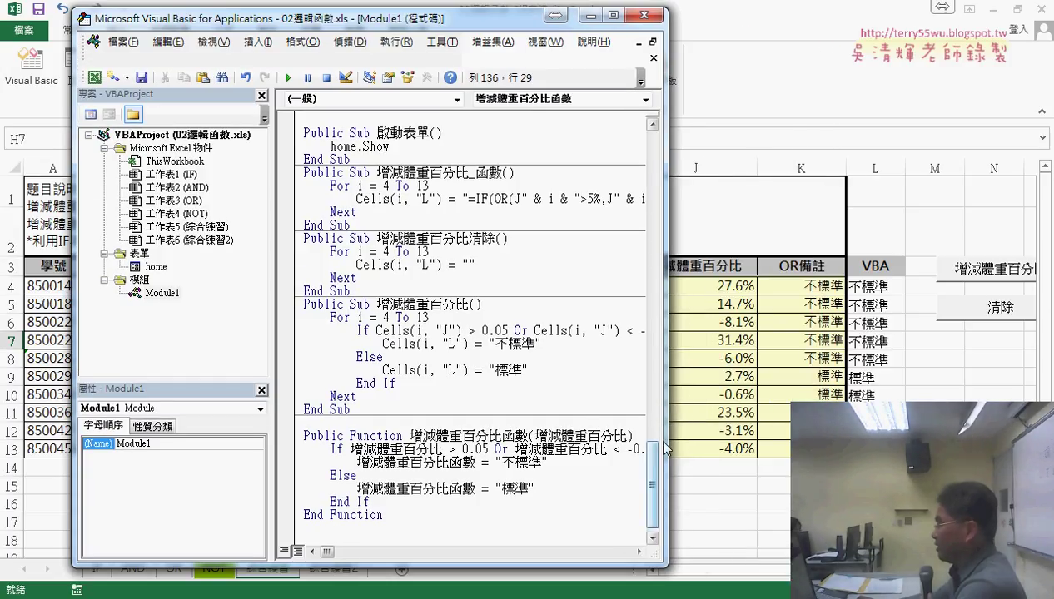
{"action": "left_click_drag", "start_coordinate": [667, 445], "coordinate": [824, 444]}
{"action": "left_click_drag", "start_coordinate": [350, 433], "coordinate": [662, 434]}
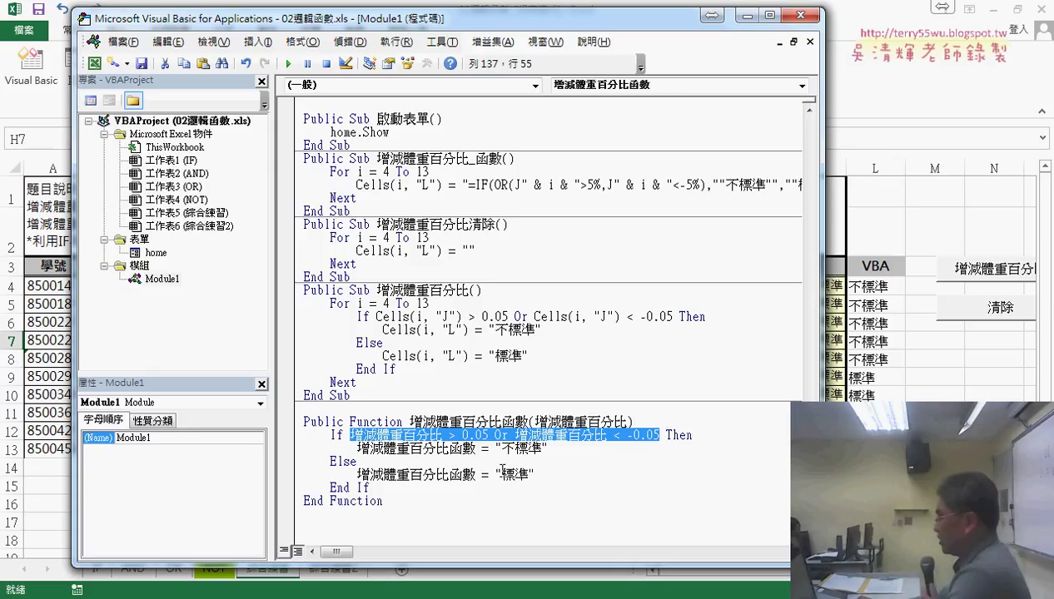
{"action": "left_click", "coordinate": [545, 449]}
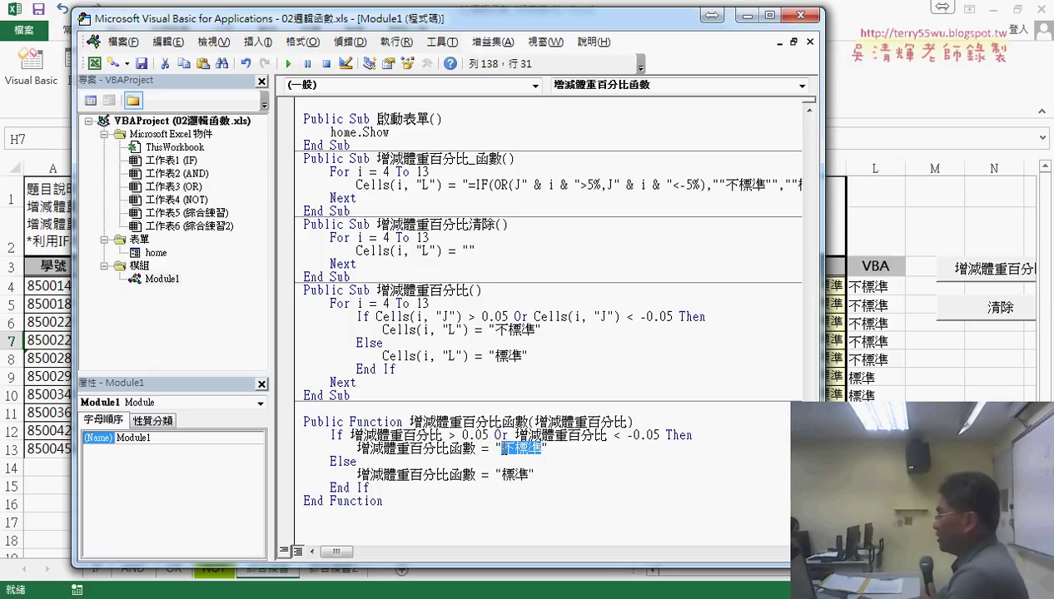
{"action": "left_click_drag", "start_coordinate": [528, 423], "coordinate": [422, 422]}
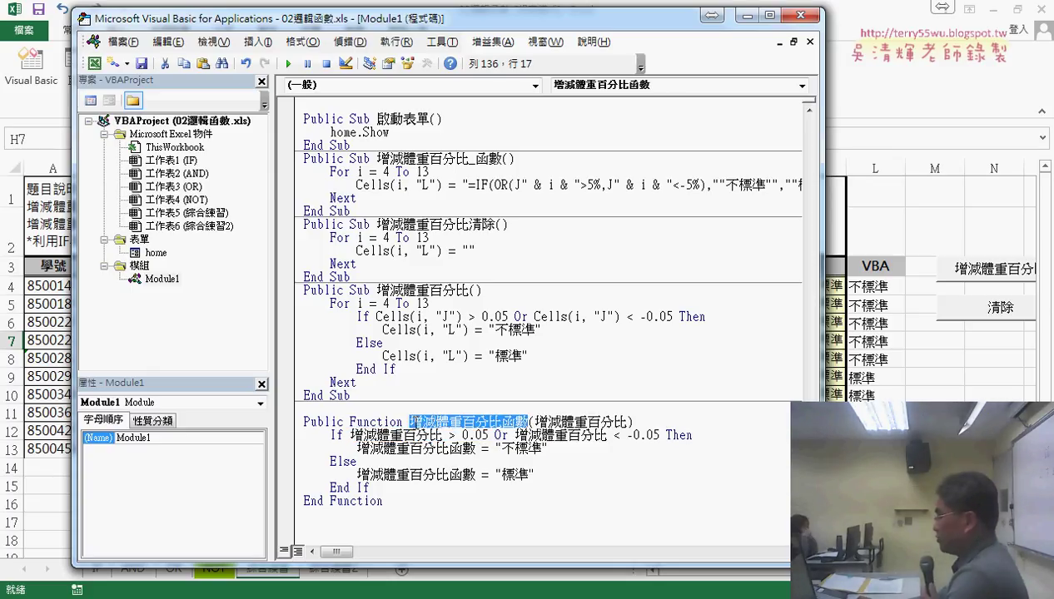
{"action": "left_click_drag", "start_coordinate": [476, 450], "coordinate": [356, 449]}
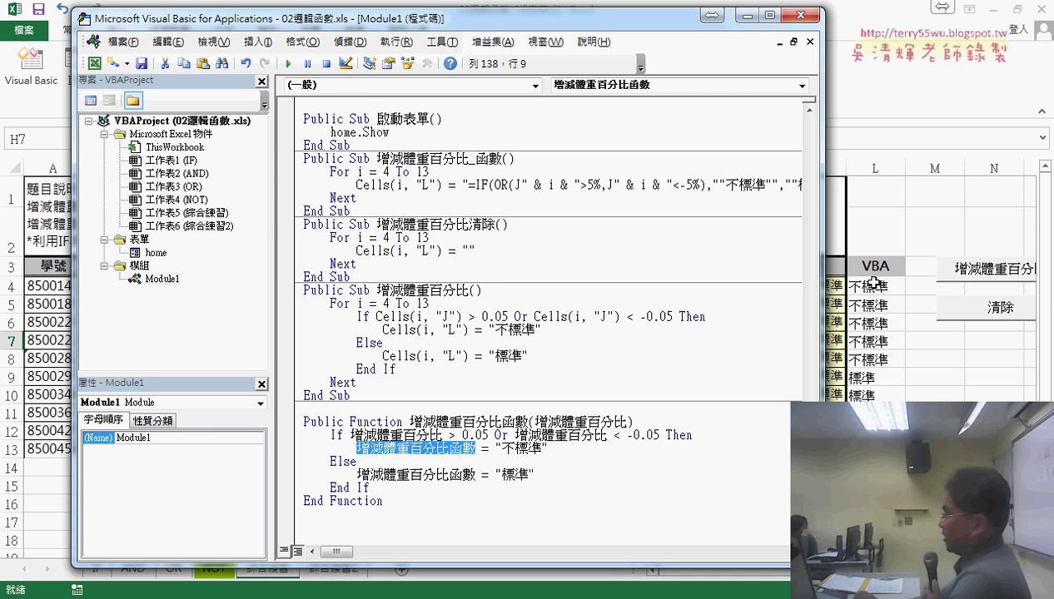
Go back to Excel, switch to the 綜合練習2 sheet and select F2.
{"action": "left_click", "coordinate": [935, 450]}
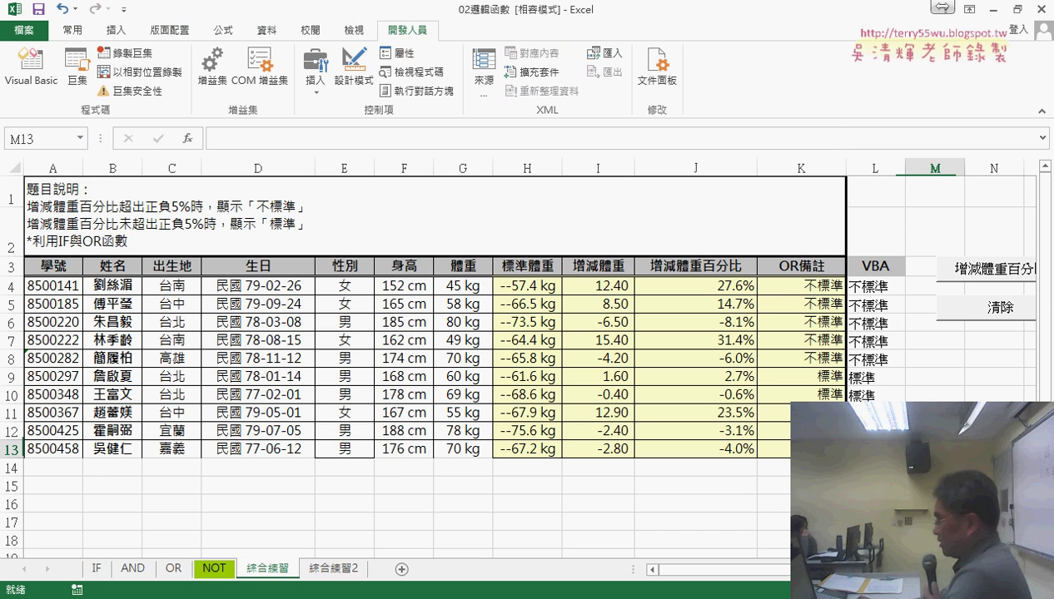
{"action": "left_click", "coordinate": [356, 569]}
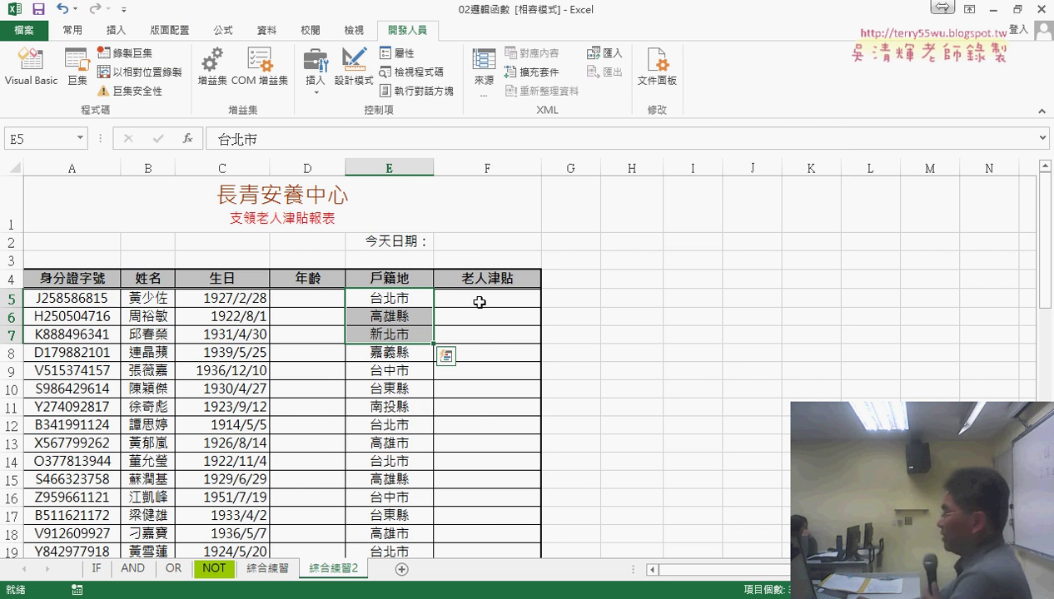
{"action": "left_click", "coordinate": [455, 233]}
Insert =TODAY() into F2 from the Date & Time category, showing 106/3/27.
{"action": "left_click", "coordinate": [188, 138]}
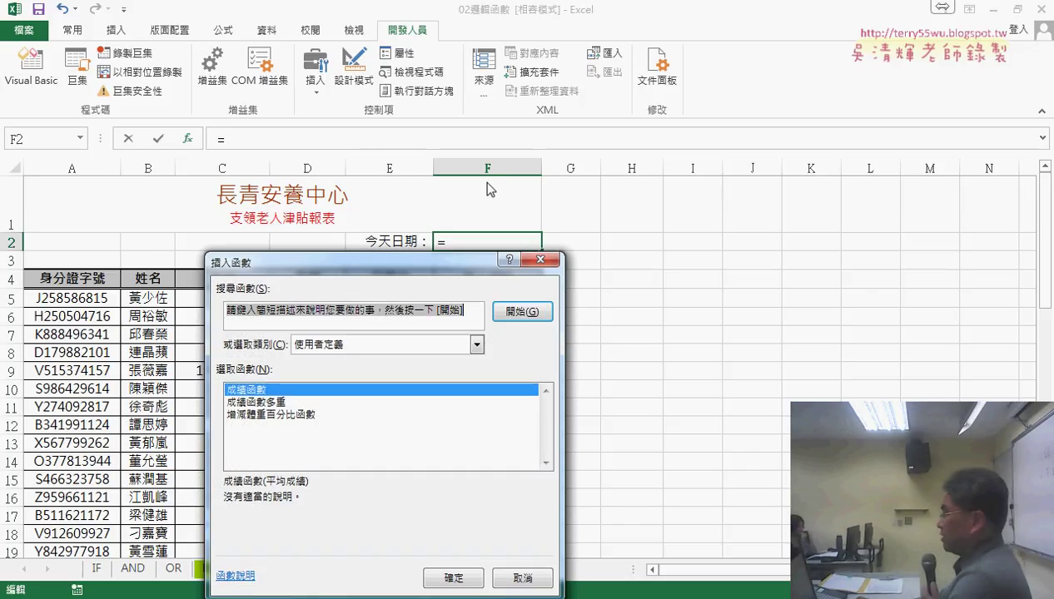
{"action": "left_click_drag", "start_coordinate": [572, 194], "coordinate": [858, 132]}
{"action": "left_click", "coordinate": [833, 213]}
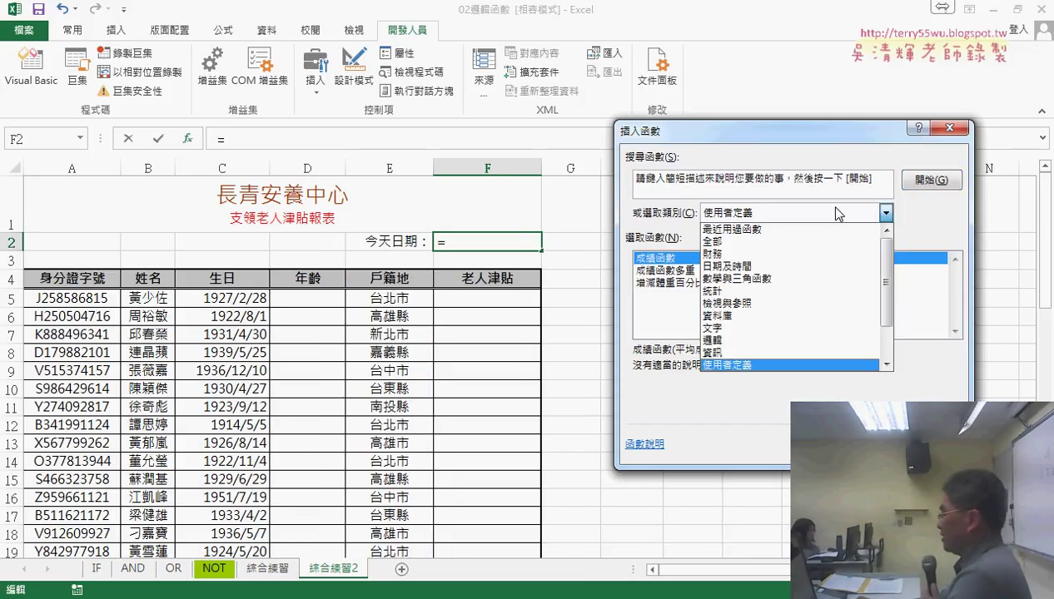
{"action": "left_click", "coordinate": [829, 266]}
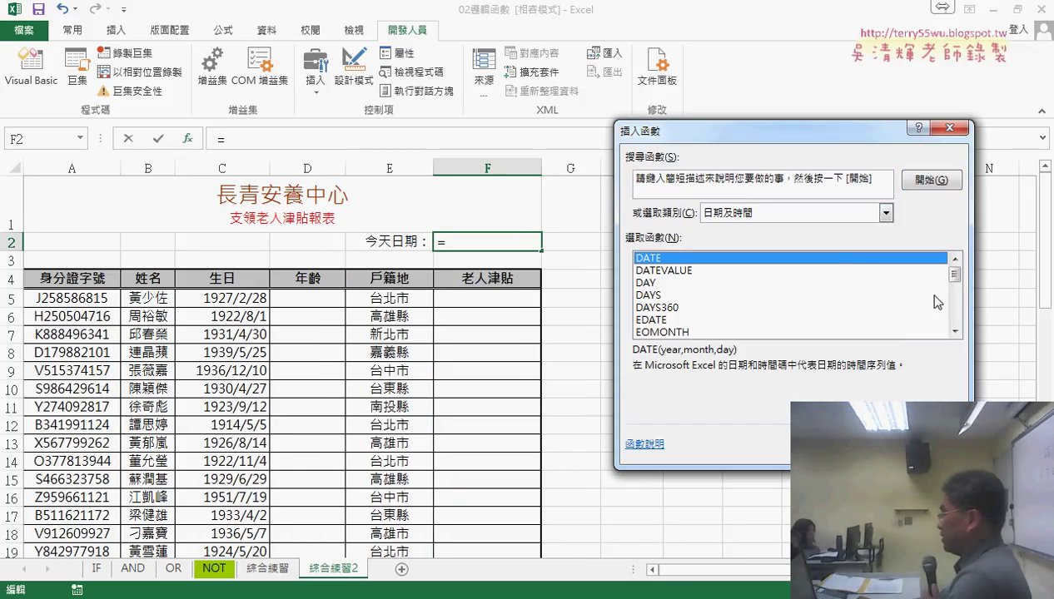
{"action": "scroll", "coordinate": [936, 302], "scroll_direction": "down", "scroll_amount": 1}
{"action": "scroll", "coordinate": [832, 317], "scroll_direction": "down", "scroll_amount": 2}
{"action": "scroll", "coordinate": [775, 329], "scroll_direction": "down", "scroll_amount": 1}
{"action": "scroll", "coordinate": [722, 340], "scroll_direction": "down", "scroll_amount": 1}
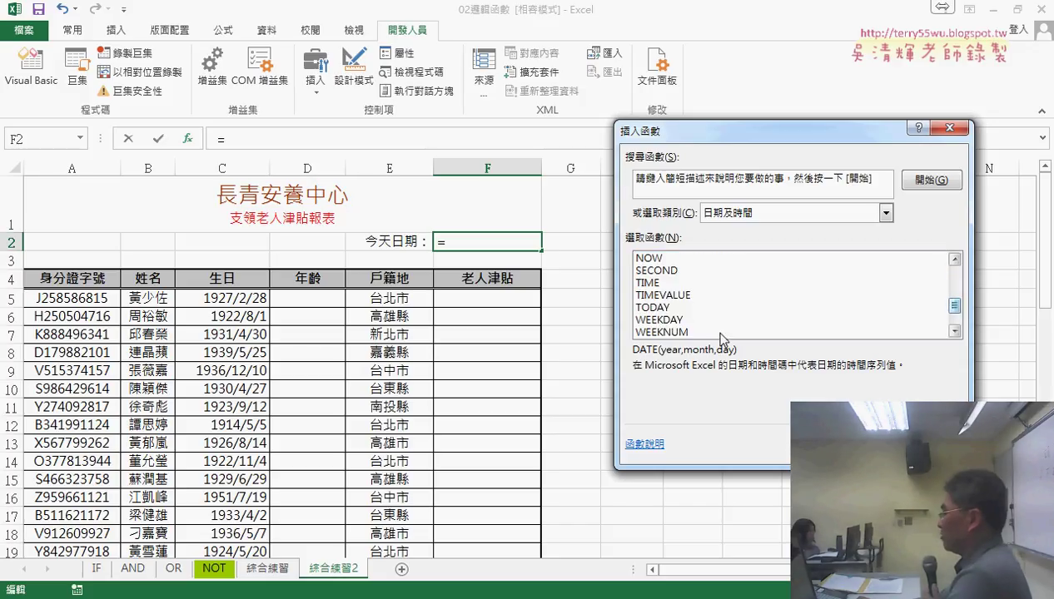
{"action": "left_click", "coordinate": [665, 308]}
{"action": "double_click", "coordinate": [658, 308]}
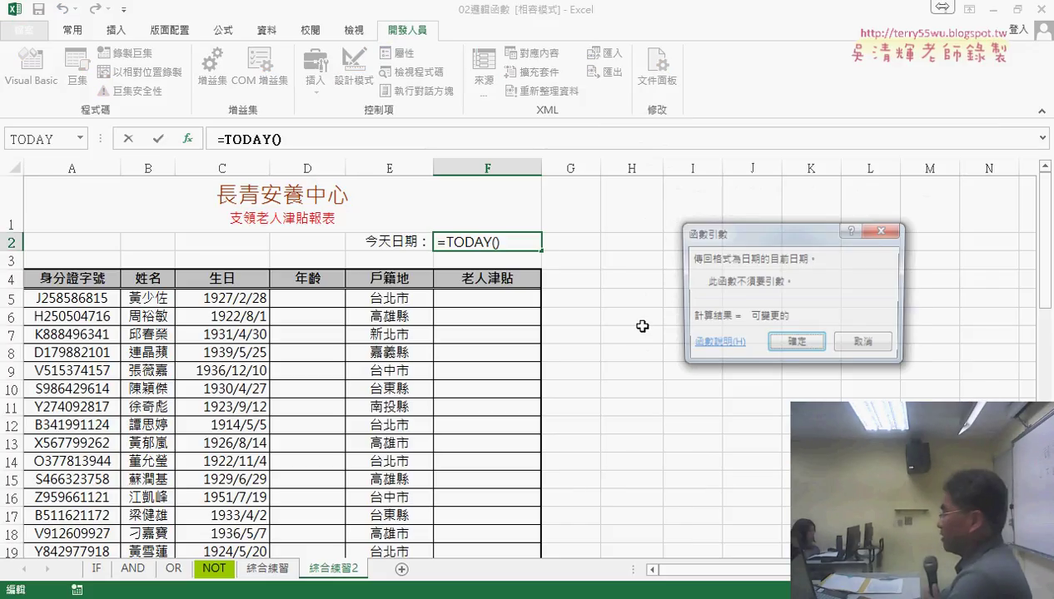
{"action": "left_click", "coordinate": [795, 343]}
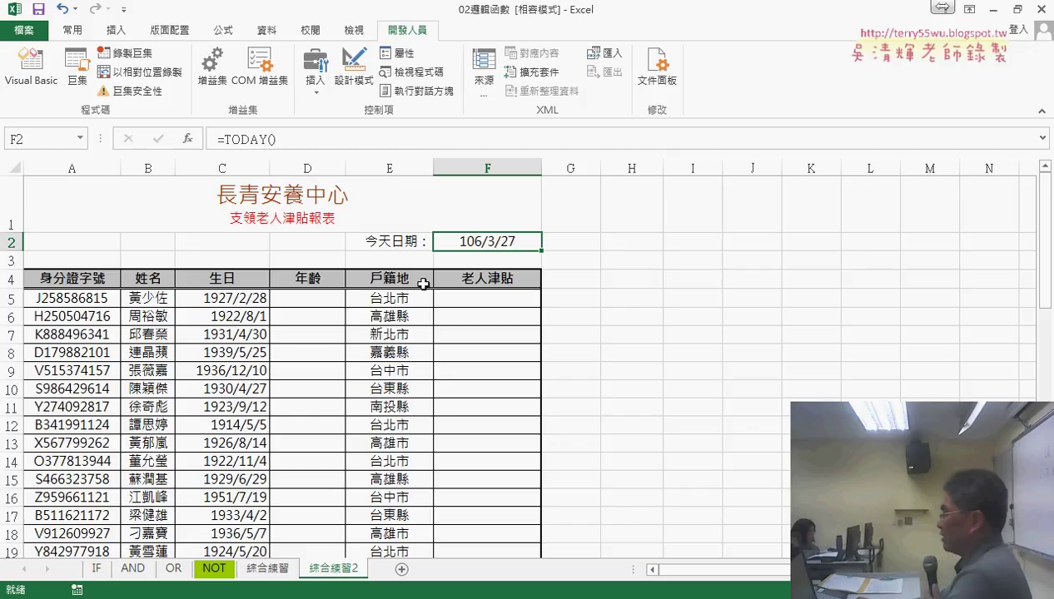
{"action": "left_click", "coordinate": [324, 297]}
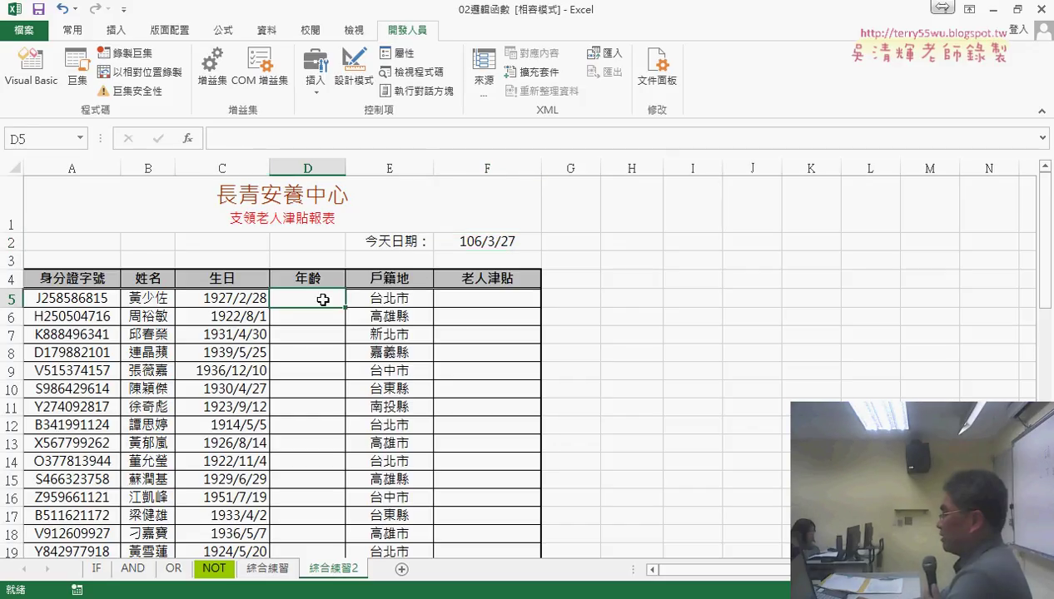
Enter =DATEDIF(C5,F2,"Y") in D5, giving an age of 90.
{"action": "left_click", "coordinate": [232, 142]}
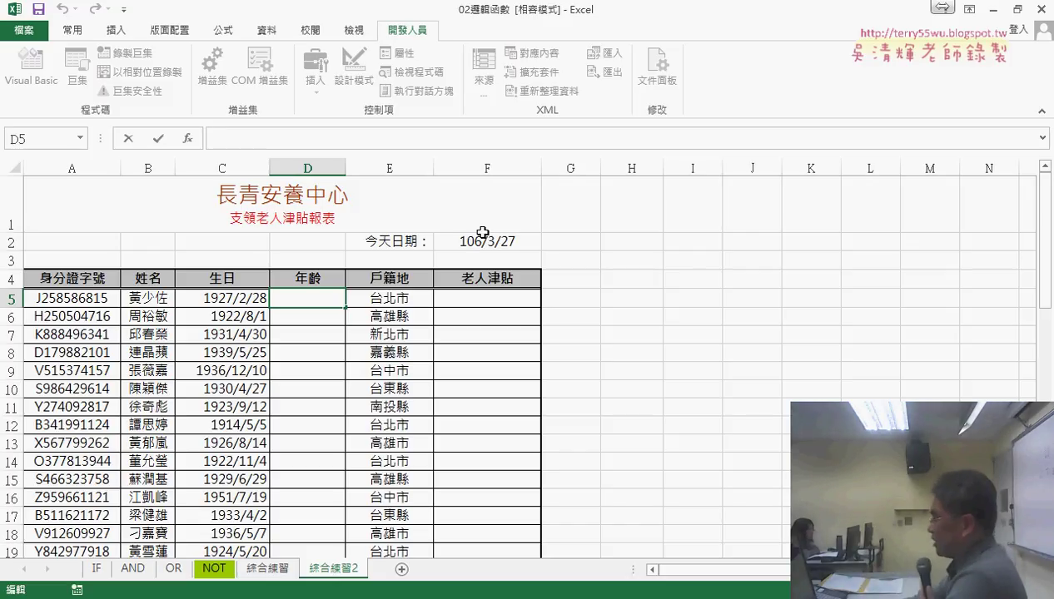
{"action": "type", "text": "ㄦ"}
{"action": "key", "text": "BackSpace"}
{"action": "type", "text": "="}
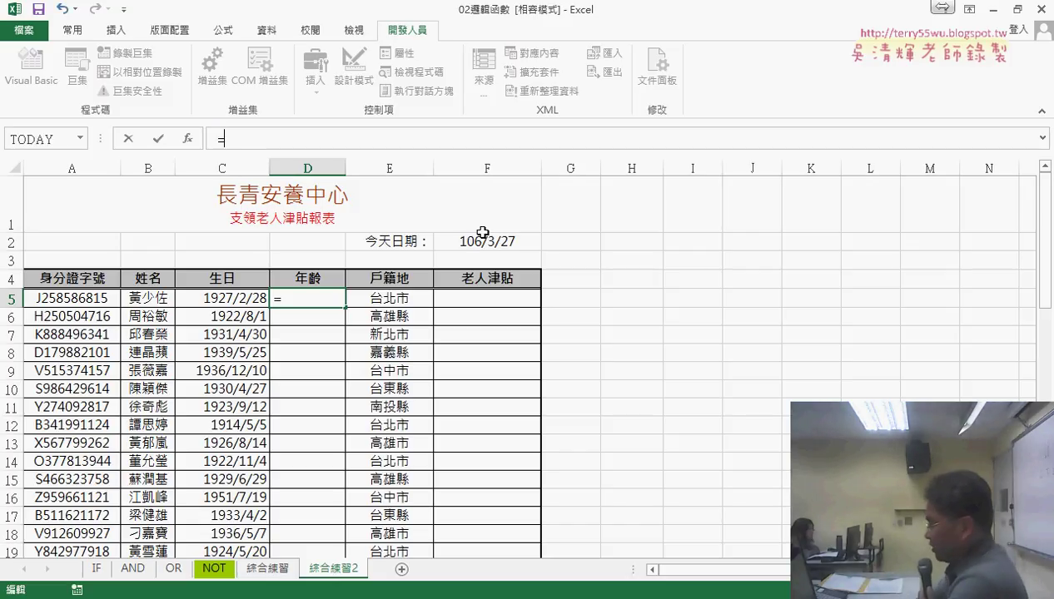
{"action": "type", "text": "date"}
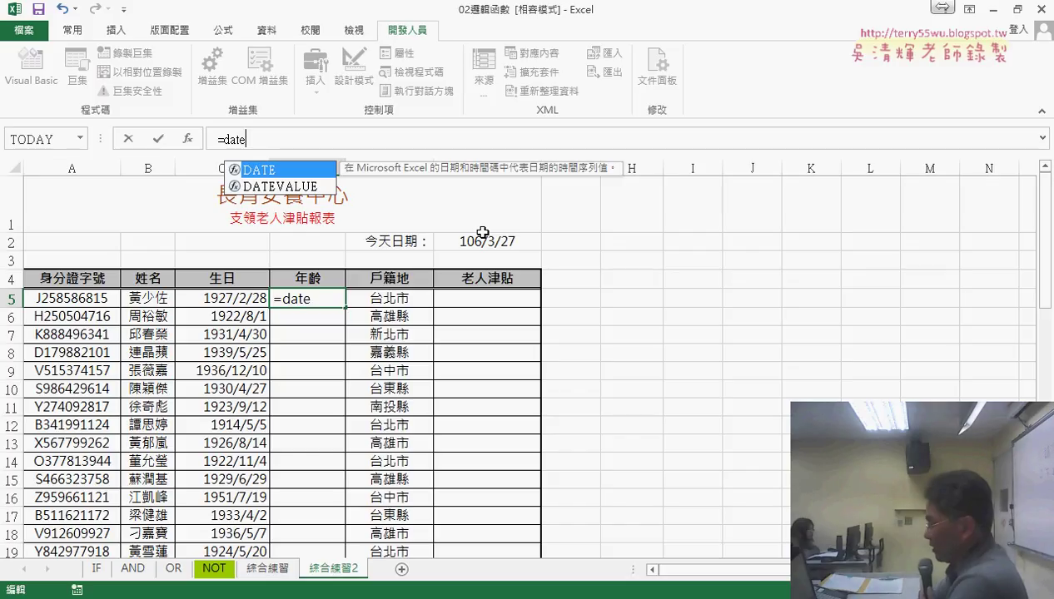
{"action": "type", "text": "dif"}
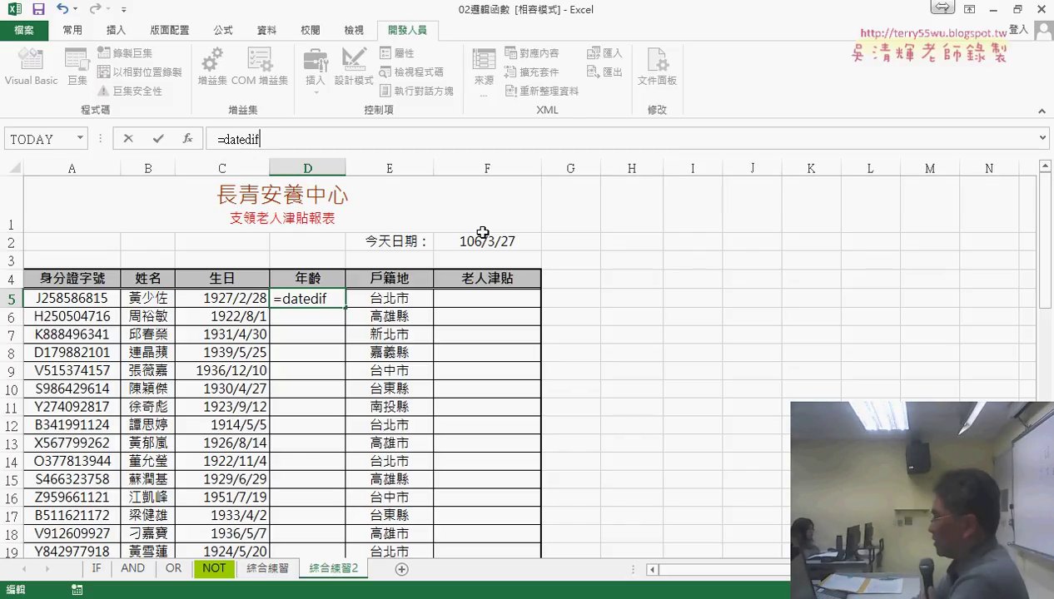
{"action": "type", "text": "("}
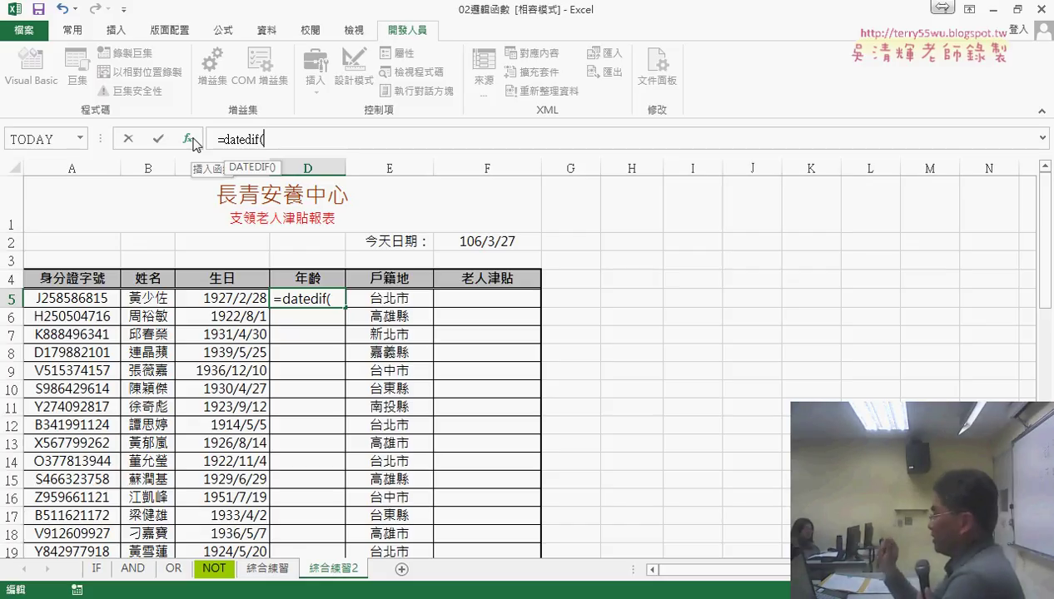
{"action": "left_click", "coordinate": [238, 301]}
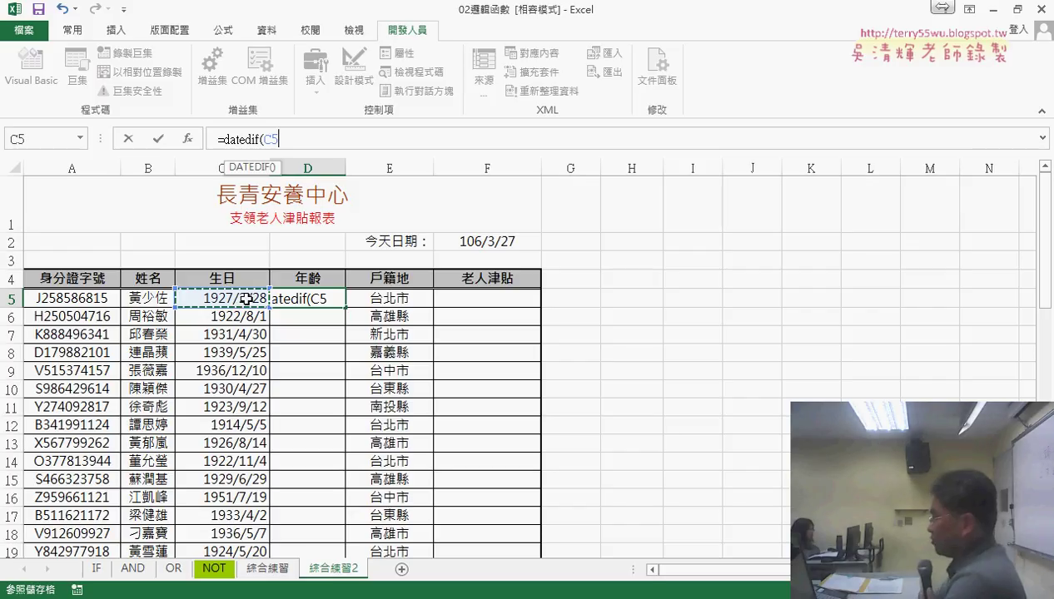
{"action": "type", "text": ","}
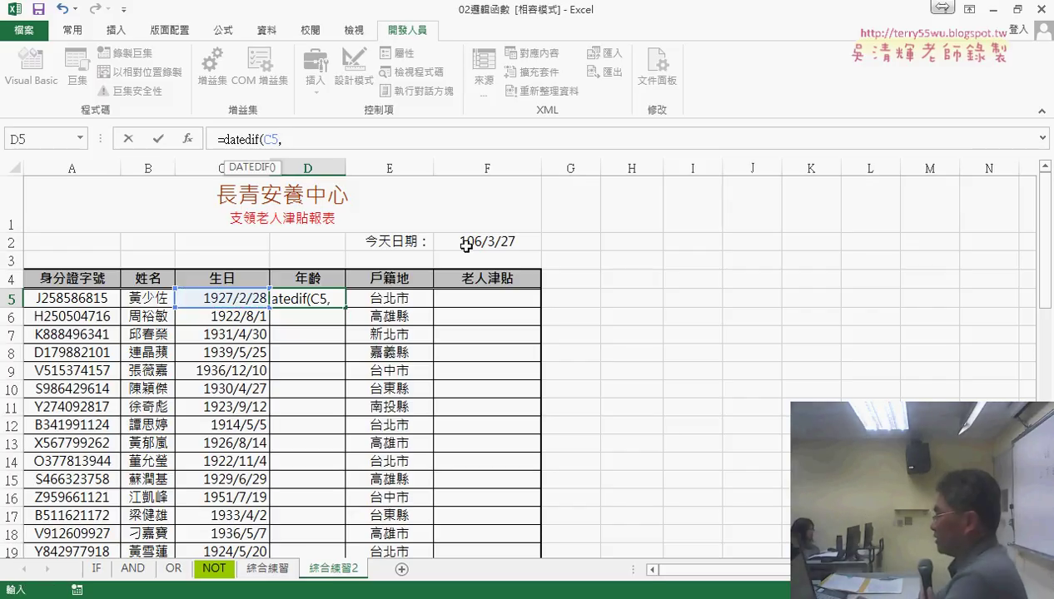
{"action": "left_click", "coordinate": [466, 243]}
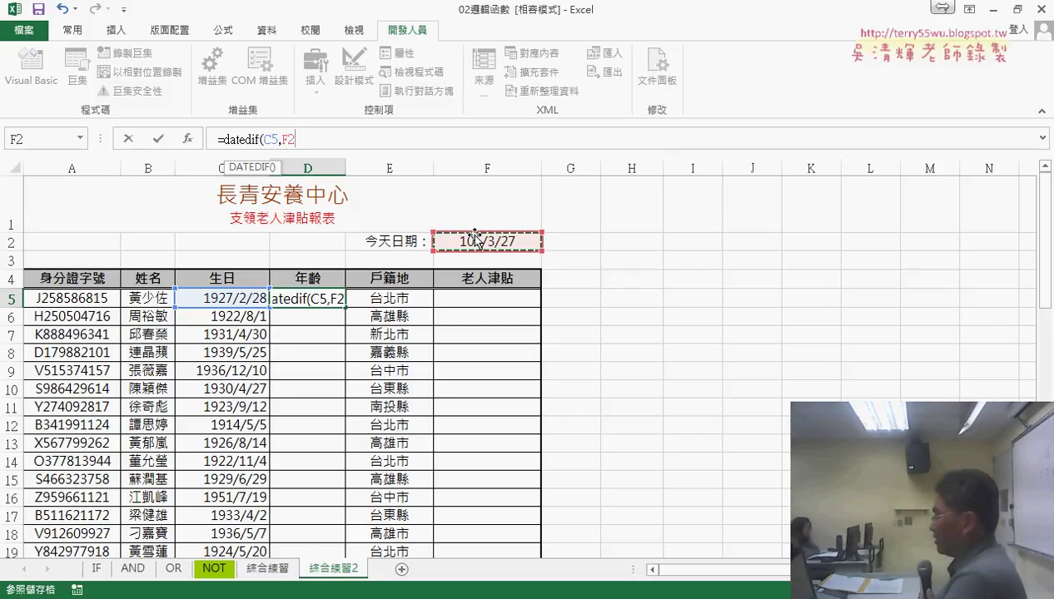
{"action": "type", "text": ",\""}
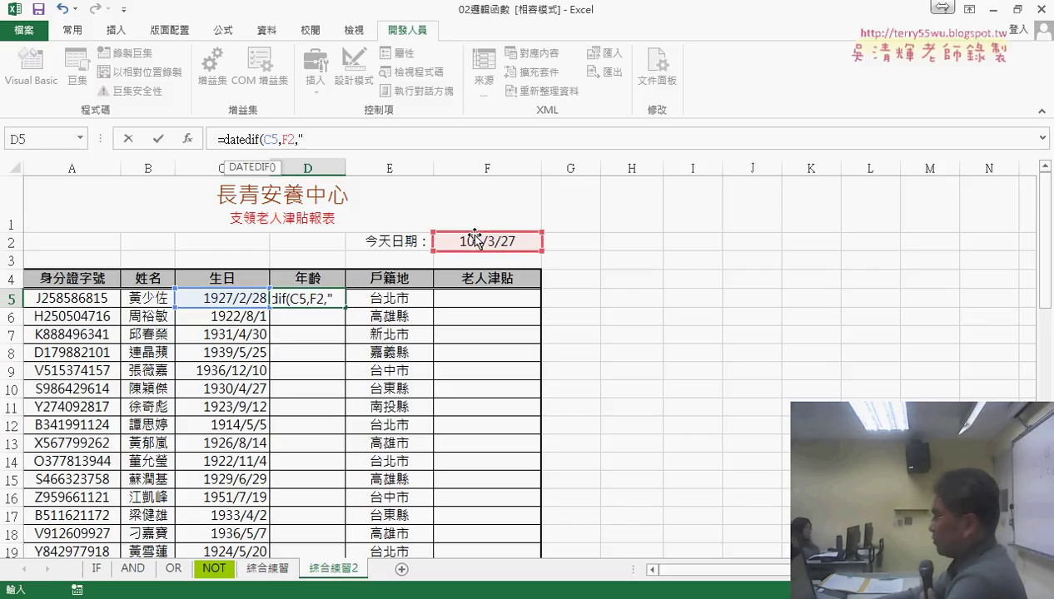
{"action": "type", "text": "Y\""}
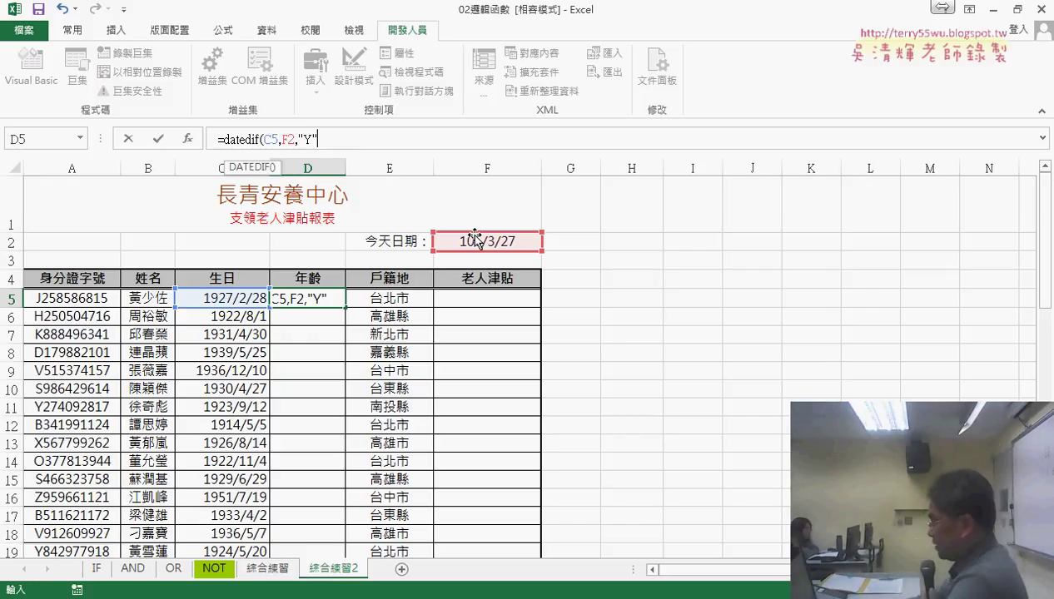
{"action": "type", "text": ")"}
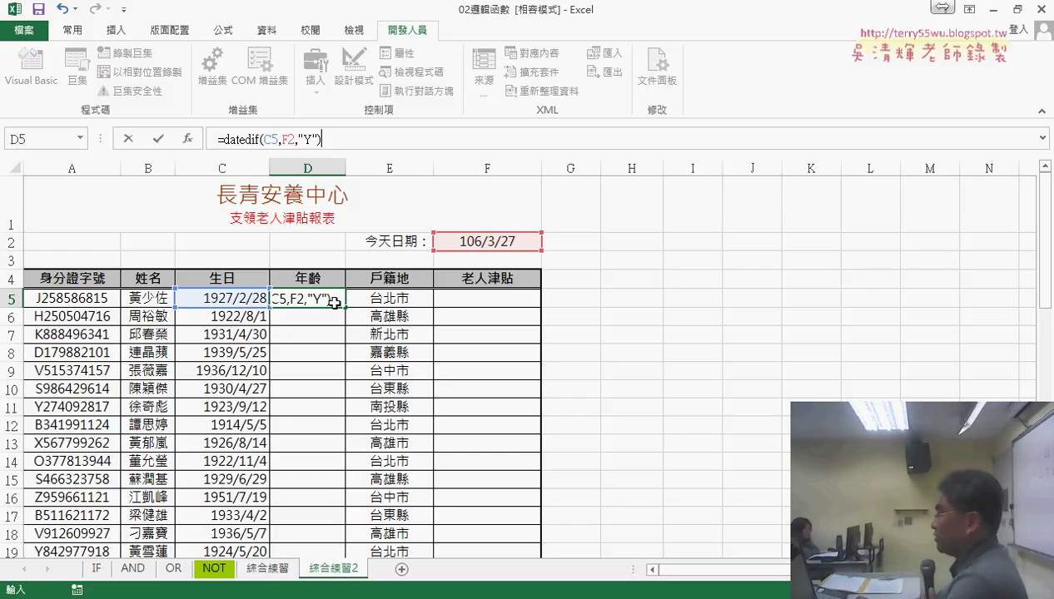
{"action": "left_click", "coordinate": [160, 140]}
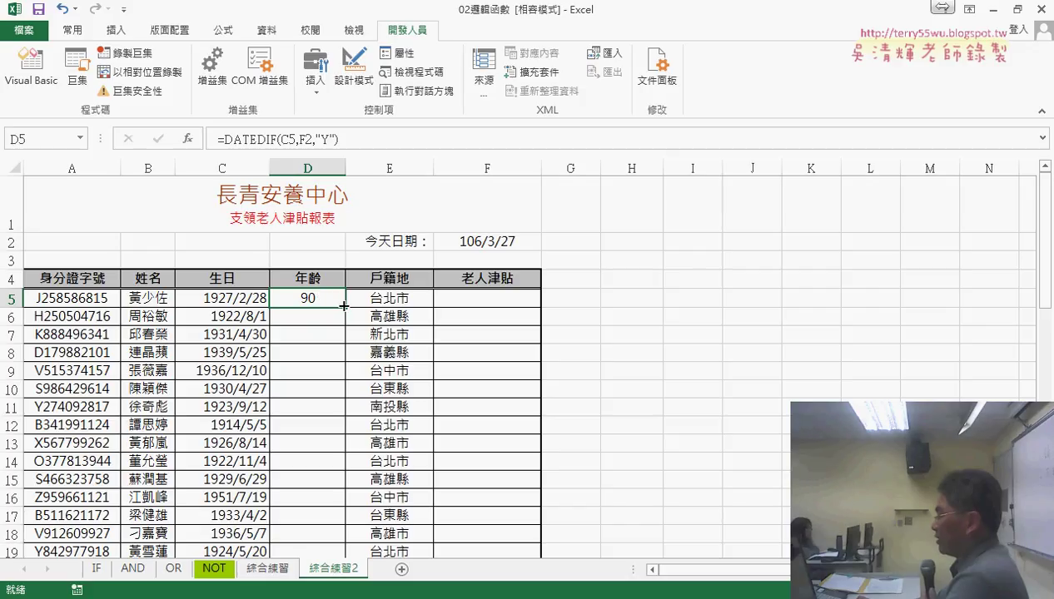
Lock the date reference as F$2 and fill the age formula down the 年齡 column.
{"action": "left_click_drag", "start_coordinate": [344, 306], "coordinate": [343, 551]}
{"action": "left_click_drag", "start_coordinate": [321, 298], "coordinate": [308, 352]}
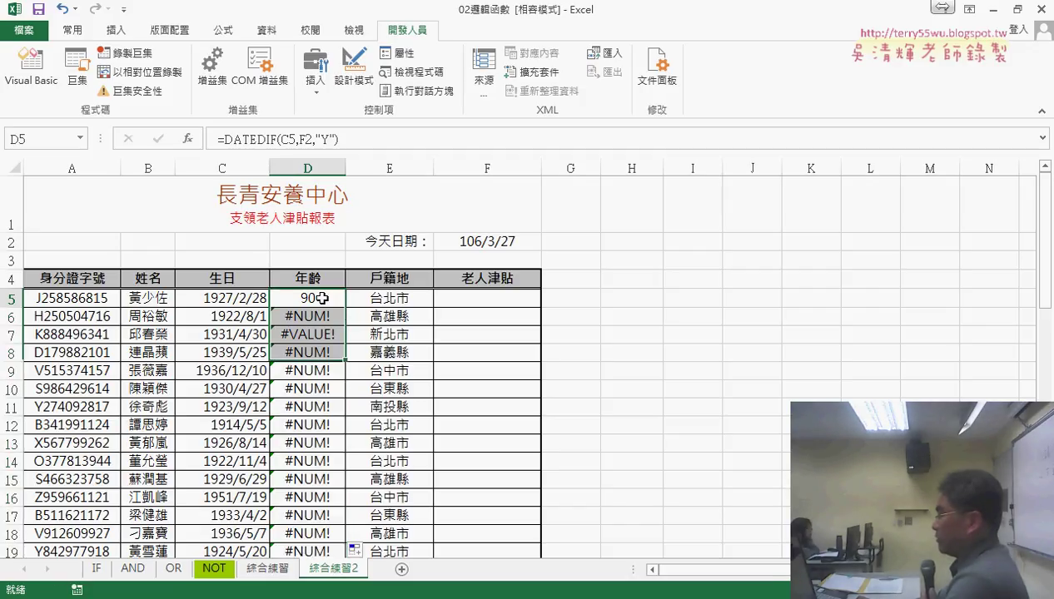
{"action": "left_click", "coordinate": [321, 298]}
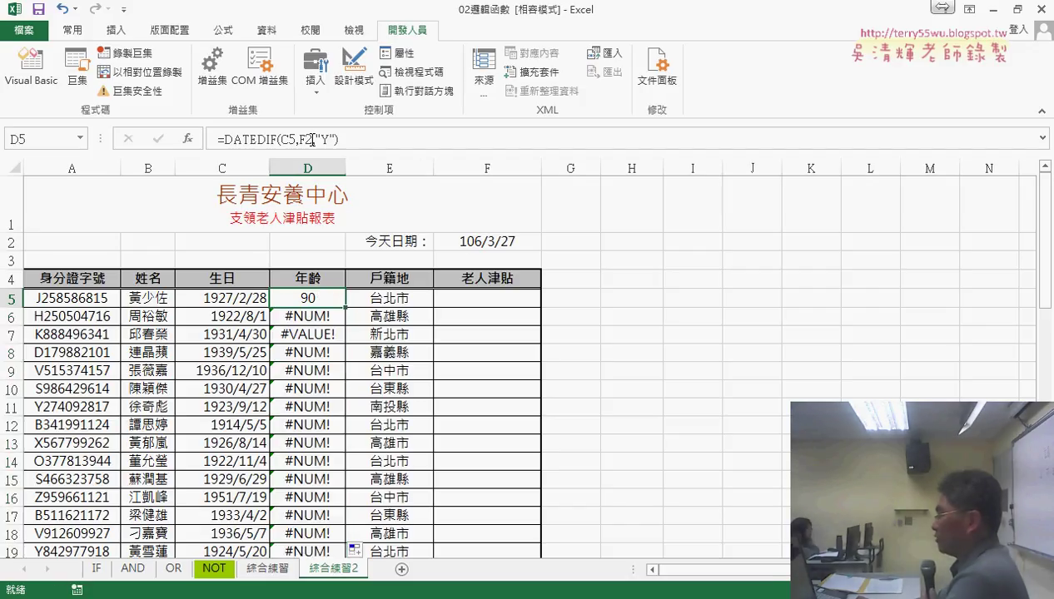
{"action": "left_click", "coordinate": [310, 139]}
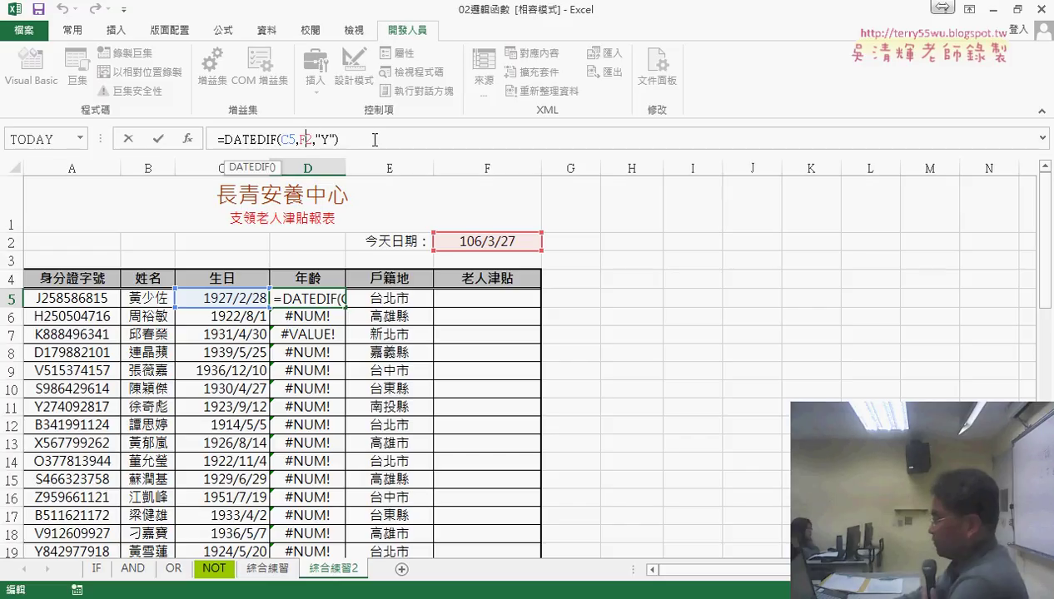
{"action": "key", "text": "F4"}
{"action": "key", "text": "F4"}
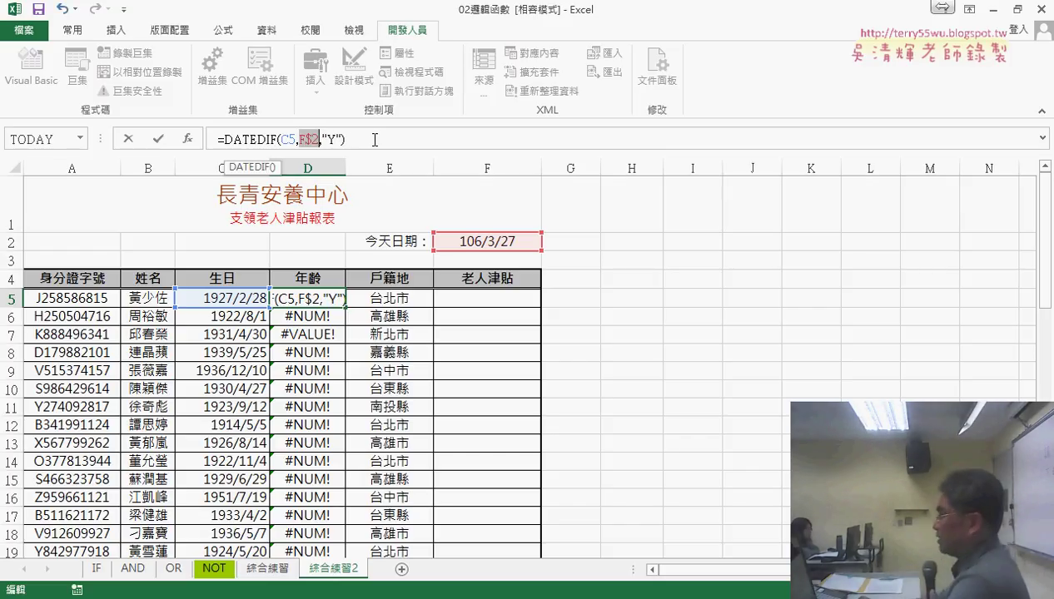
{"action": "left_click", "coordinate": [158, 139]}
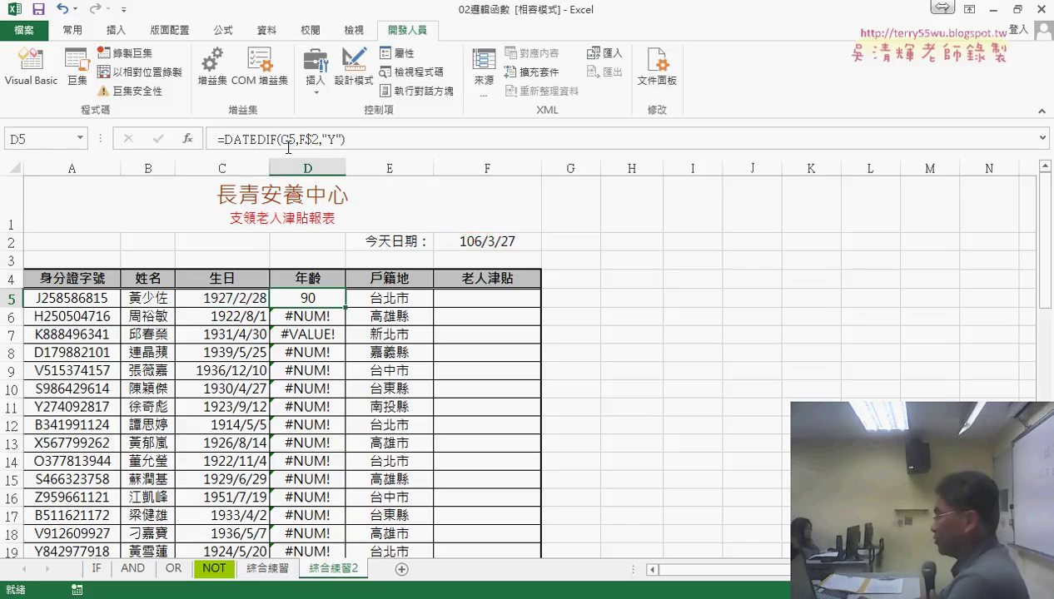
{"action": "double_click", "coordinate": [345, 309]}
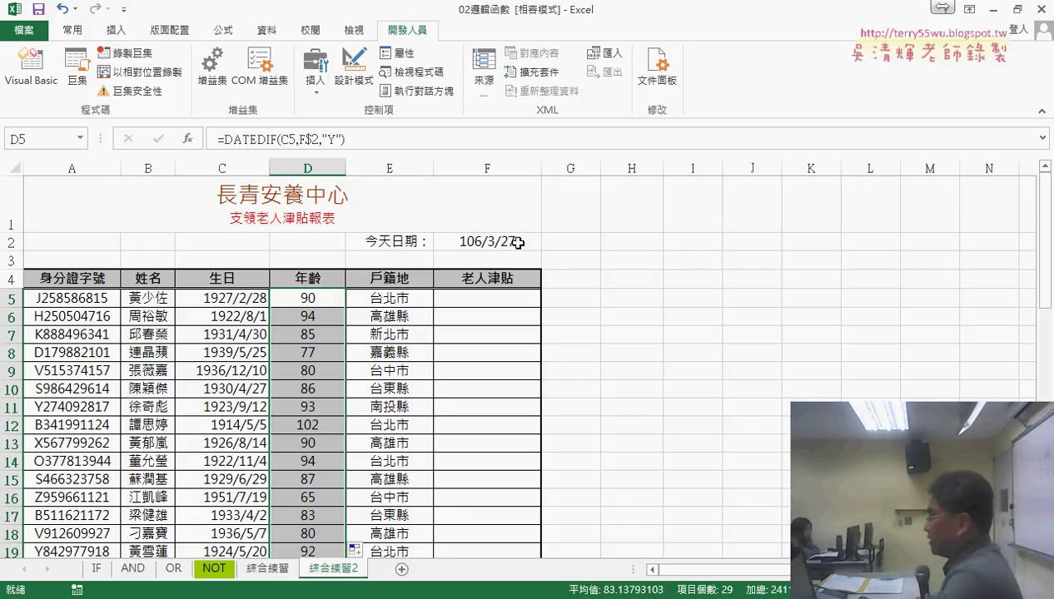
{"action": "left_click", "coordinate": [237, 300]}
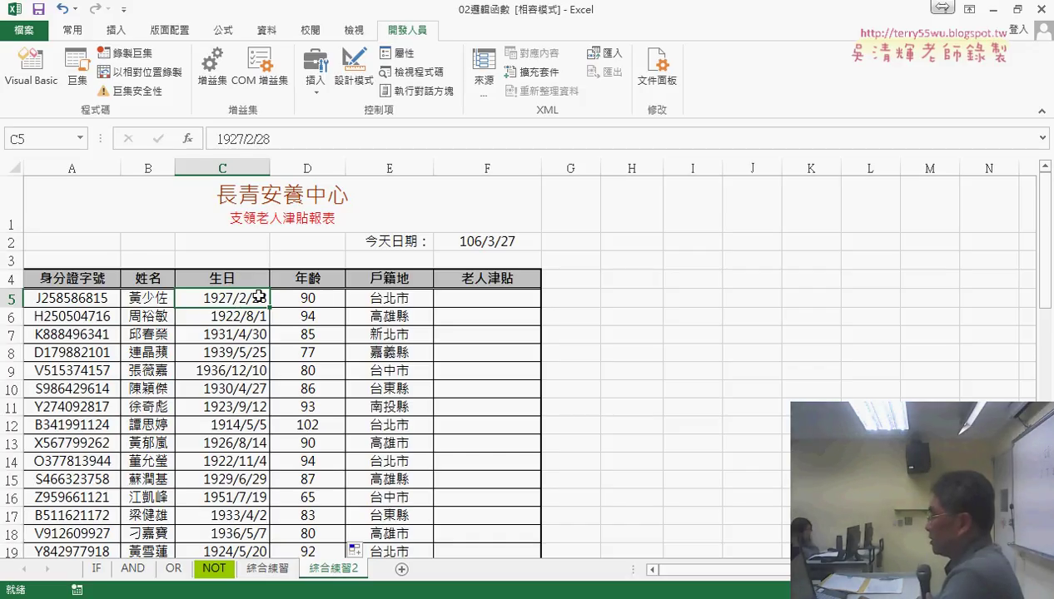
Change C5's birth month from 2 to 3, making the first age 89.
{"action": "double_click", "coordinate": [244, 297]}
{"action": "double_click", "coordinate": [242, 298]}
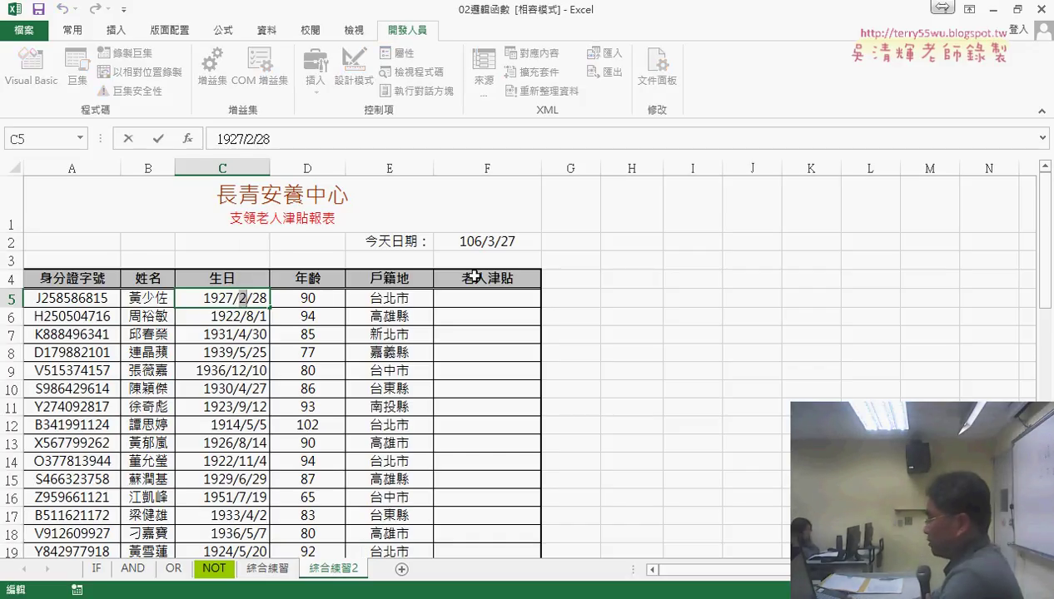
{"action": "type", "text": "3"}
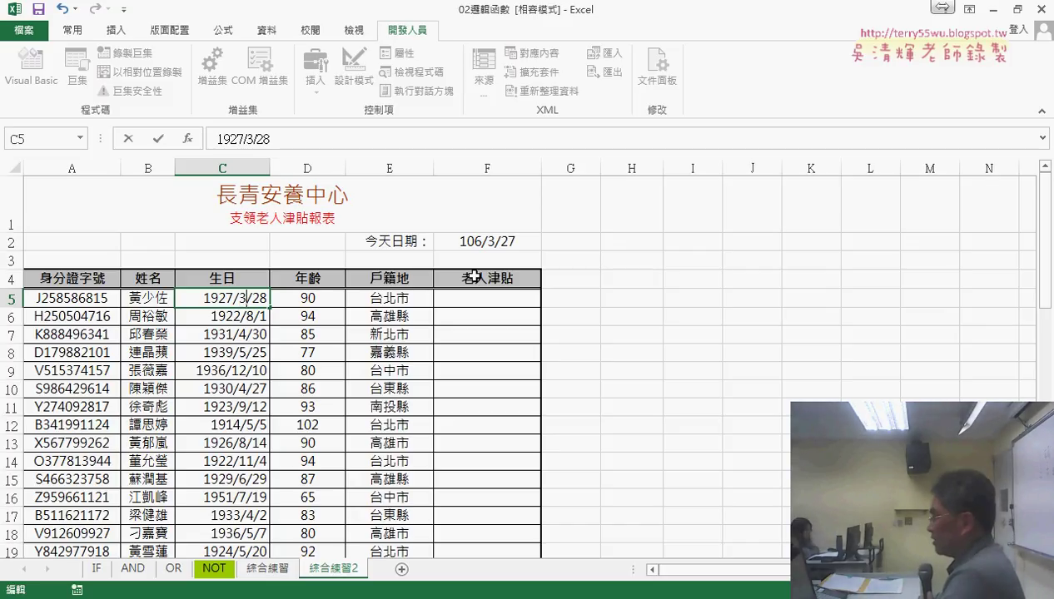
{"action": "key", "text": "Return"}
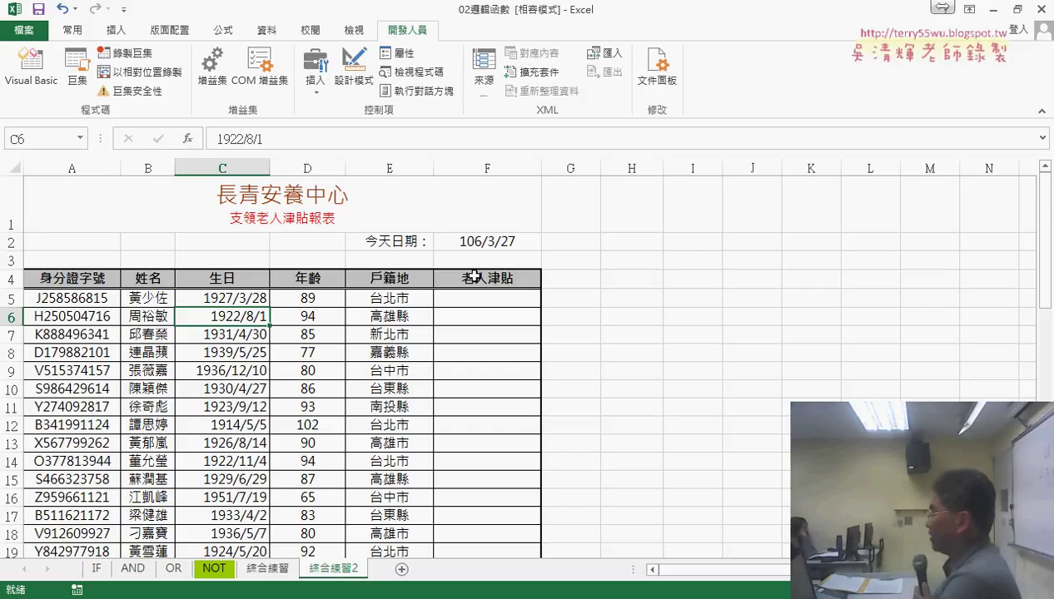
{"action": "left_click", "coordinate": [483, 300]}
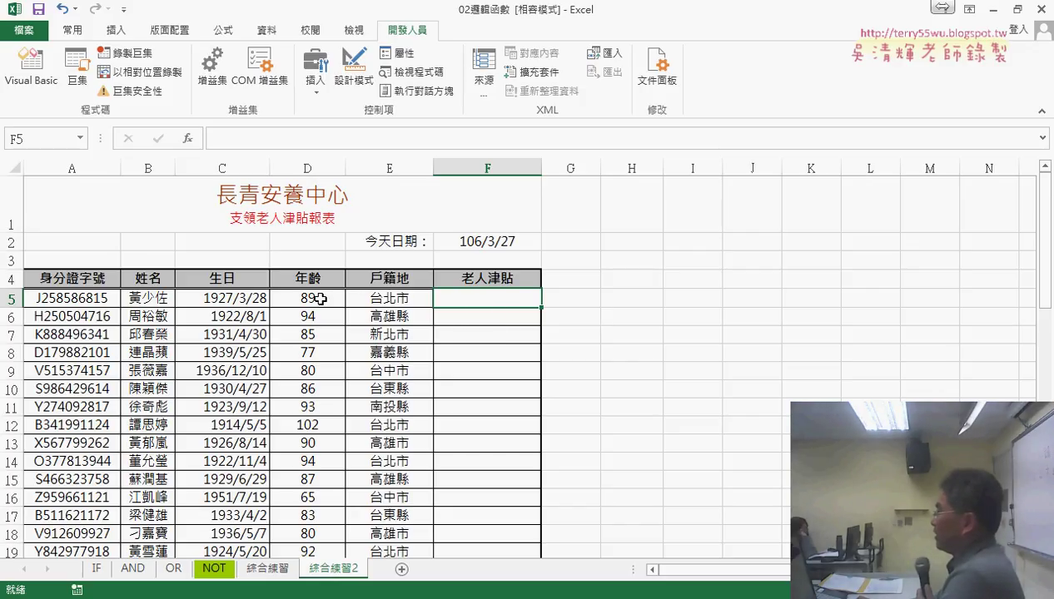
{"action": "left_click", "coordinate": [321, 299]}
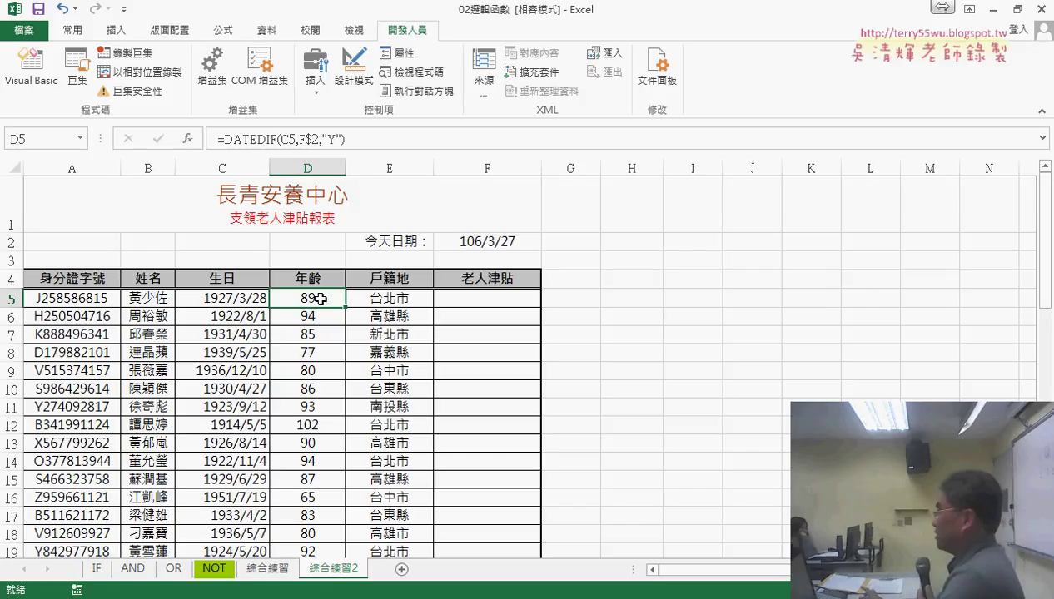
{"action": "left_click", "coordinate": [406, 301]}
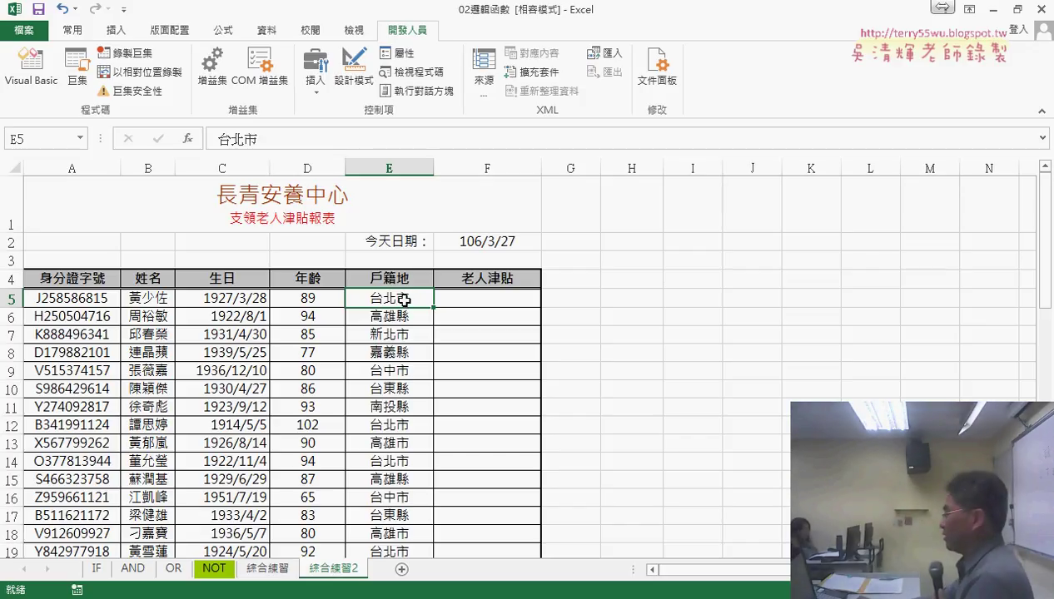
{"action": "left_click", "coordinate": [397, 334]}
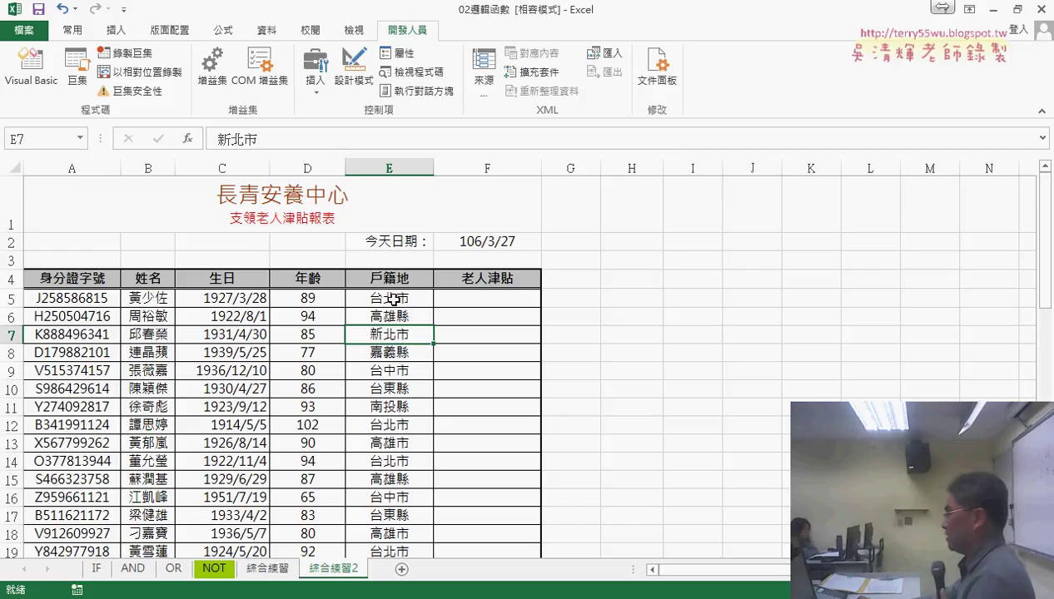
{"action": "left_click_drag", "start_coordinate": [394, 298], "coordinate": [391, 335]}
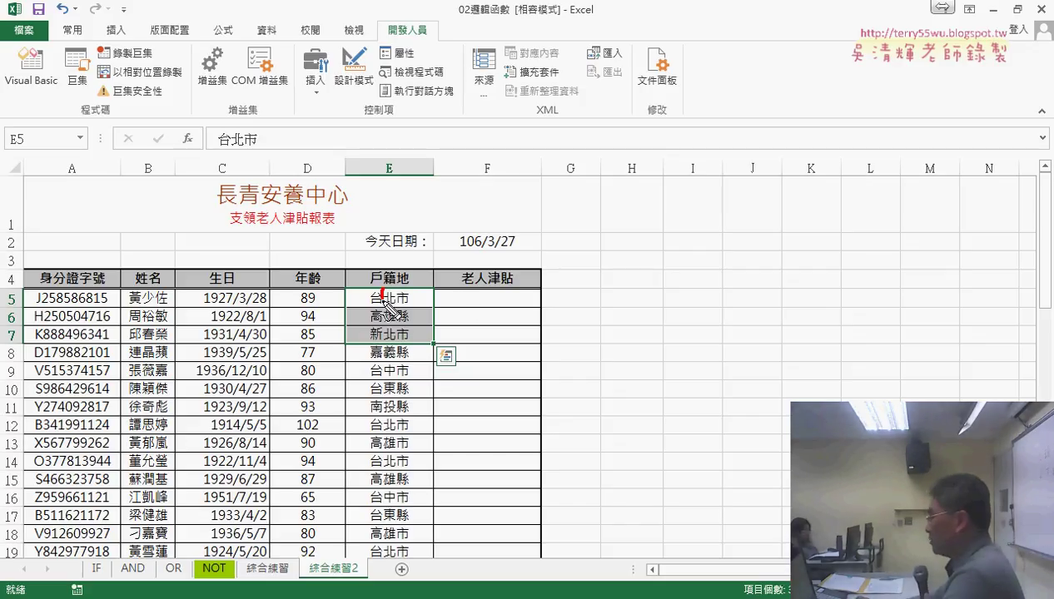
{"action": "left_click_drag", "start_coordinate": [384, 303], "coordinate": [392, 335]}
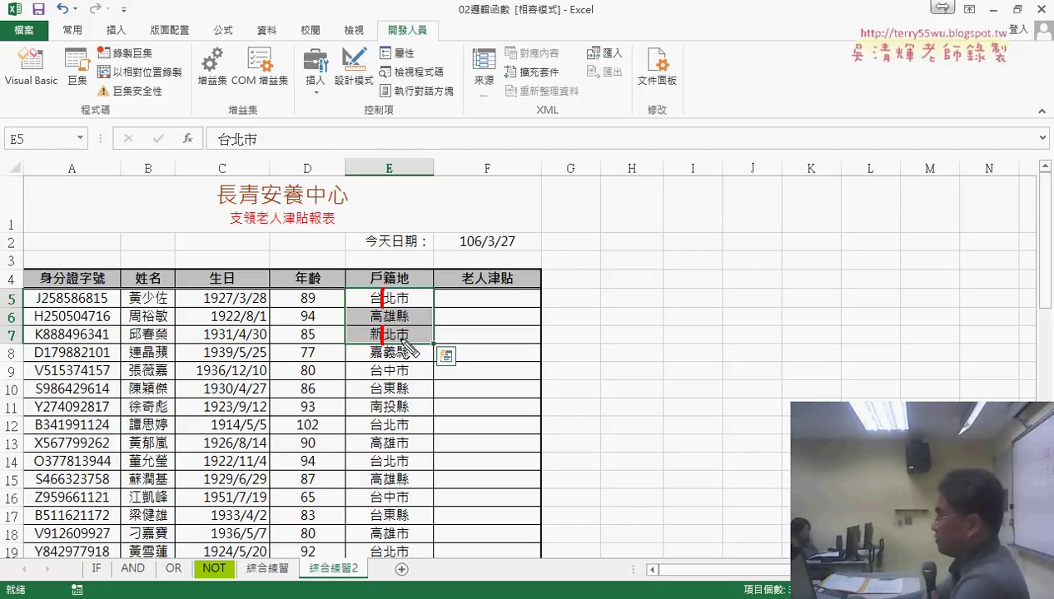
Insert the IF function from the Logical category into F5, after backing out of AND.
{"action": "left_click", "coordinate": [508, 307]}
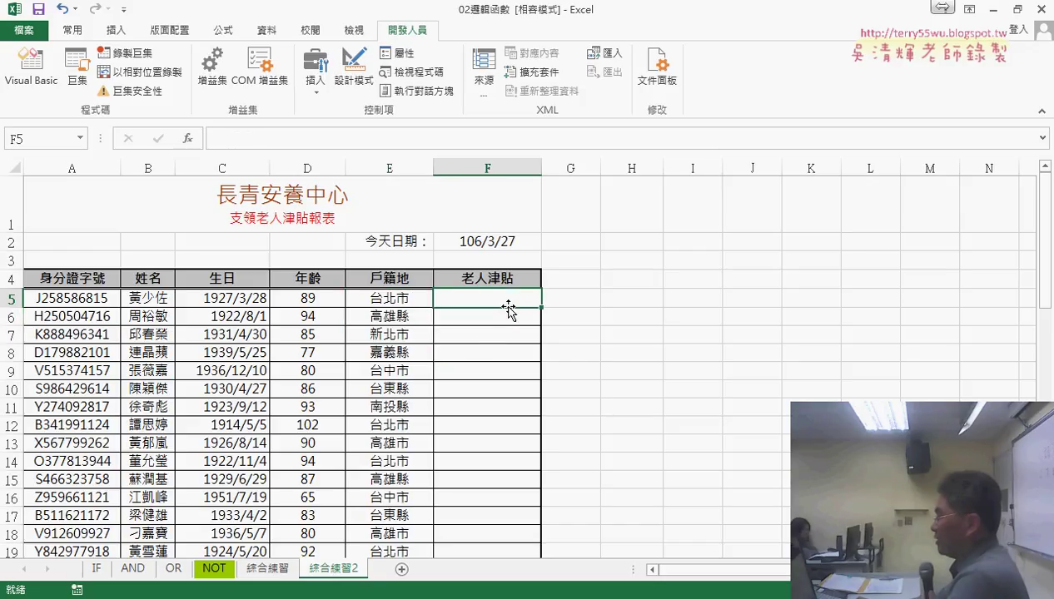
{"action": "left_click", "coordinate": [191, 137]}
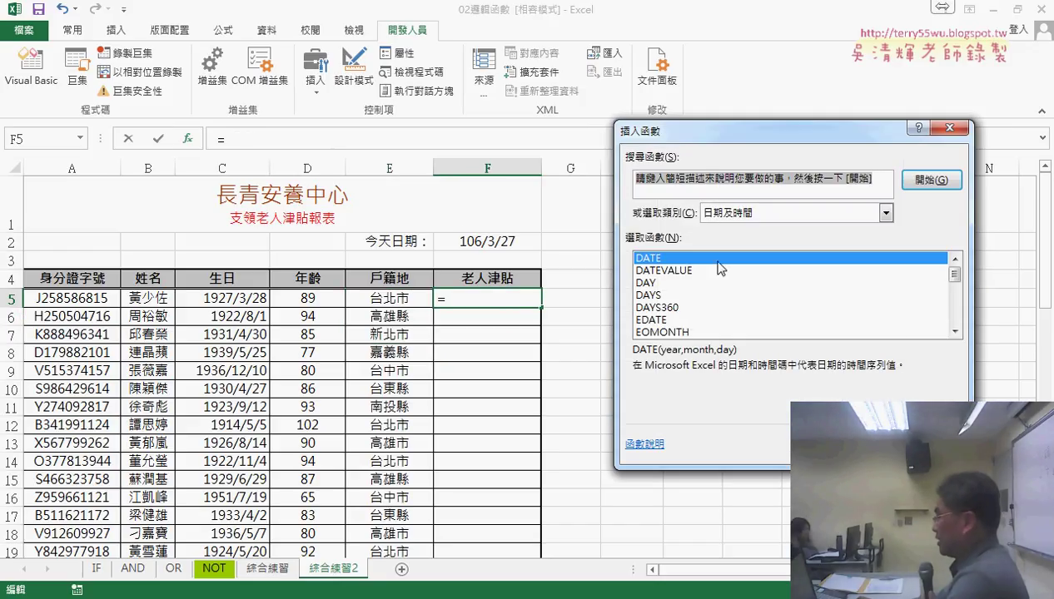
{"action": "left_click", "coordinate": [721, 215]}
{"action": "left_click", "coordinate": [747, 343]}
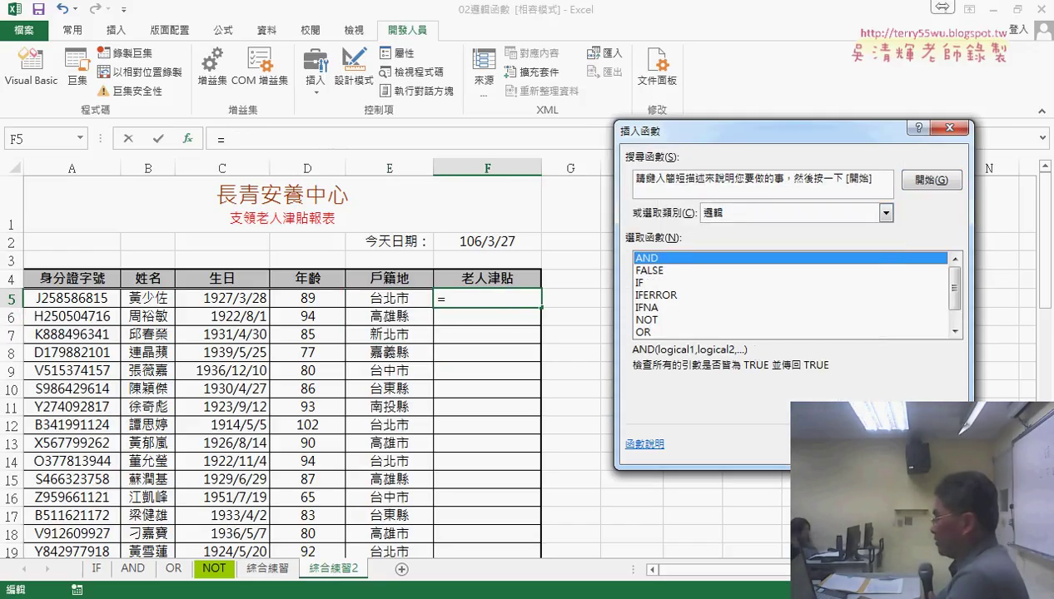
{"action": "double_click", "coordinate": [654, 258]}
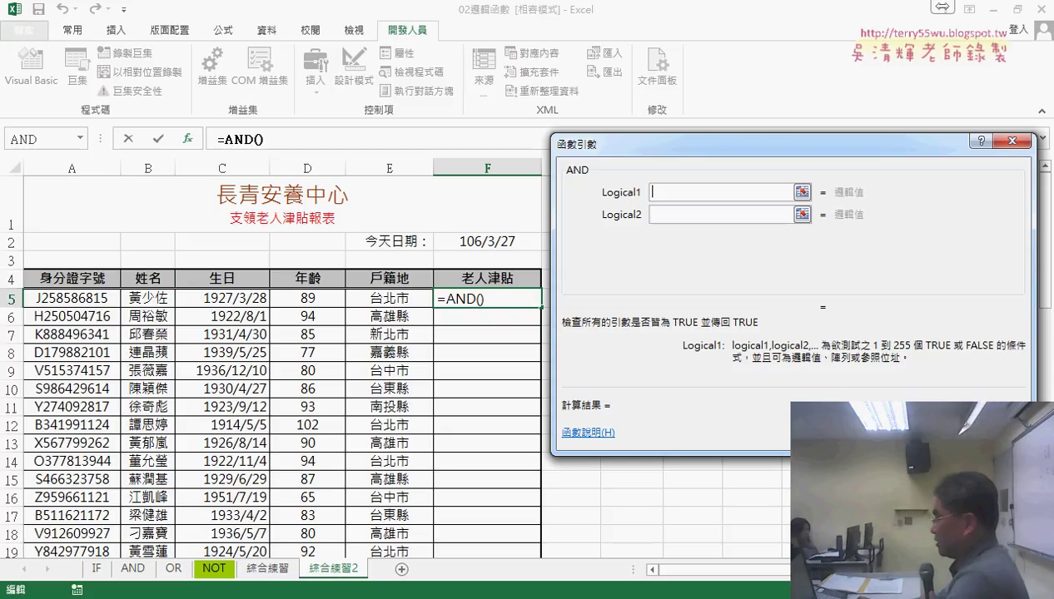
{"action": "key", "text": "Escape"}
{"action": "left_click", "coordinate": [191, 139]}
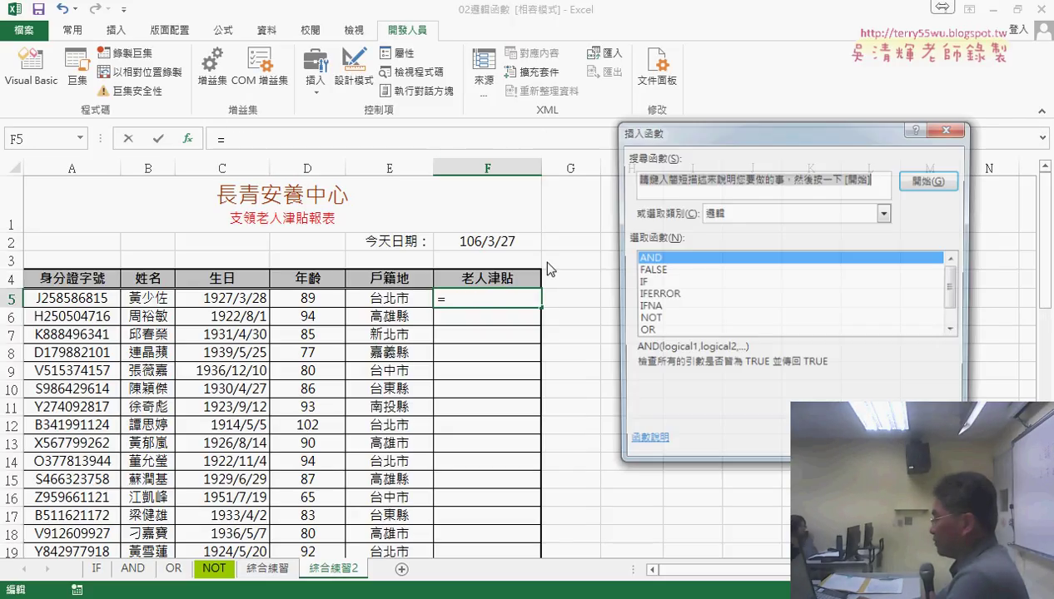
{"action": "double_click", "coordinate": [658, 282]}
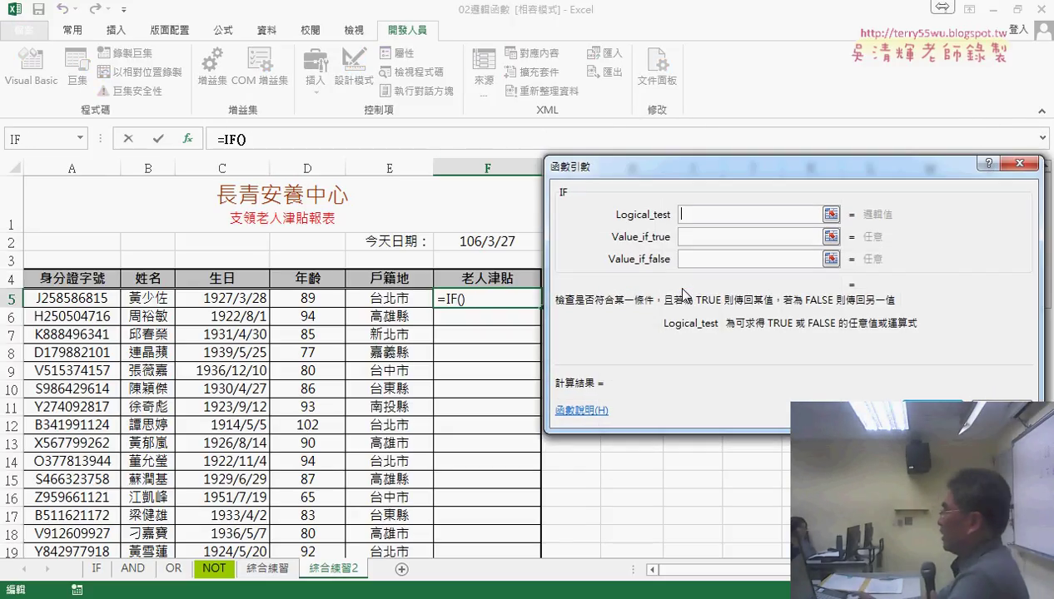
Begin the IF Logical_test with and(D5>=70,or(.
{"action": "left_click", "coordinate": [683, 260]}
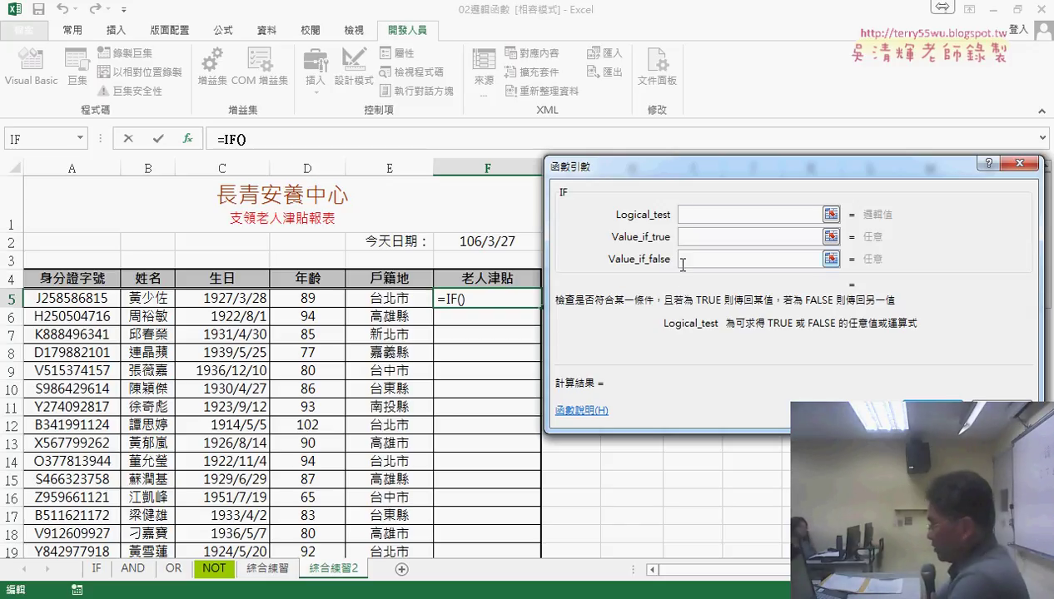
{"action": "type", "text": "a"}
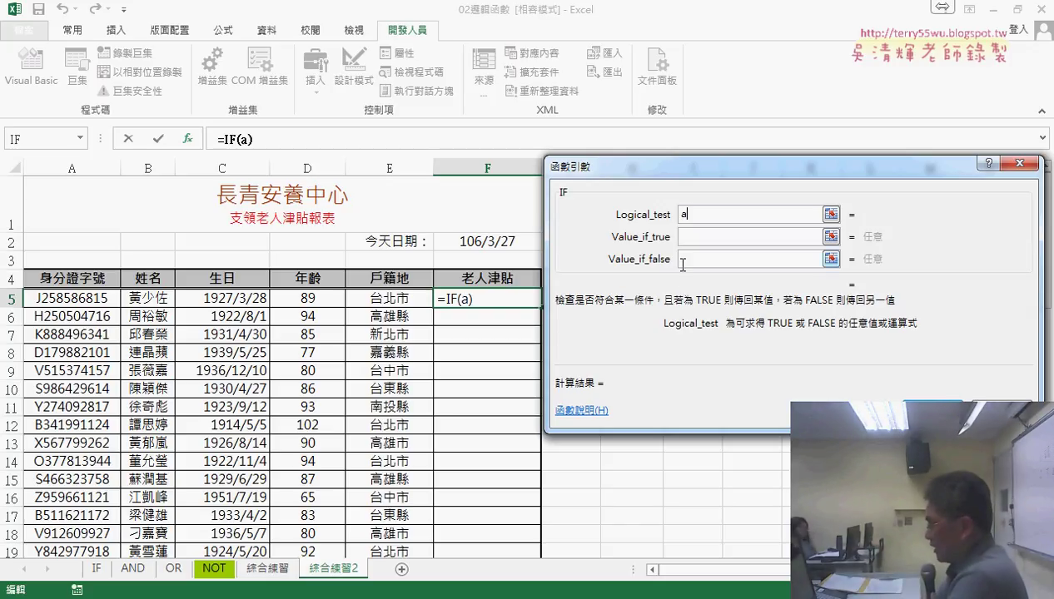
{"action": "type", "text": "nd("}
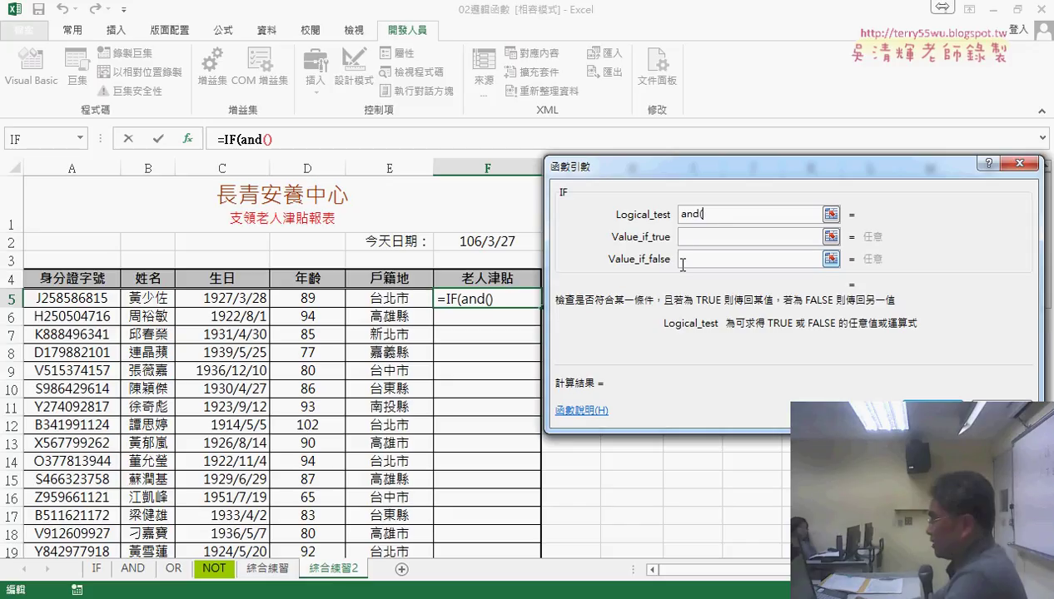
{"action": "left_click", "coordinate": [330, 299]}
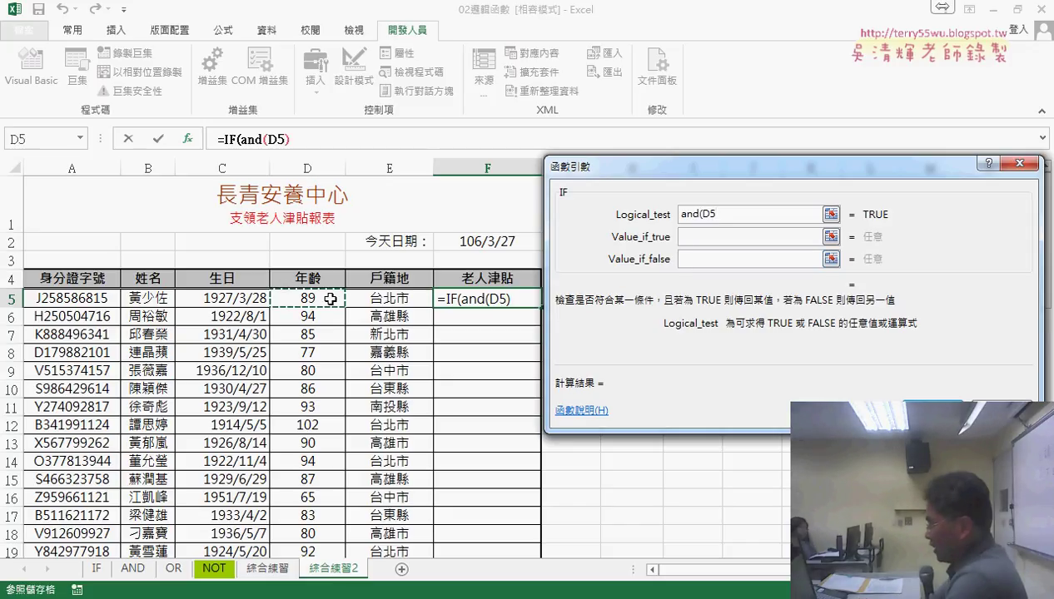
{"action": "type", "text": ">="}
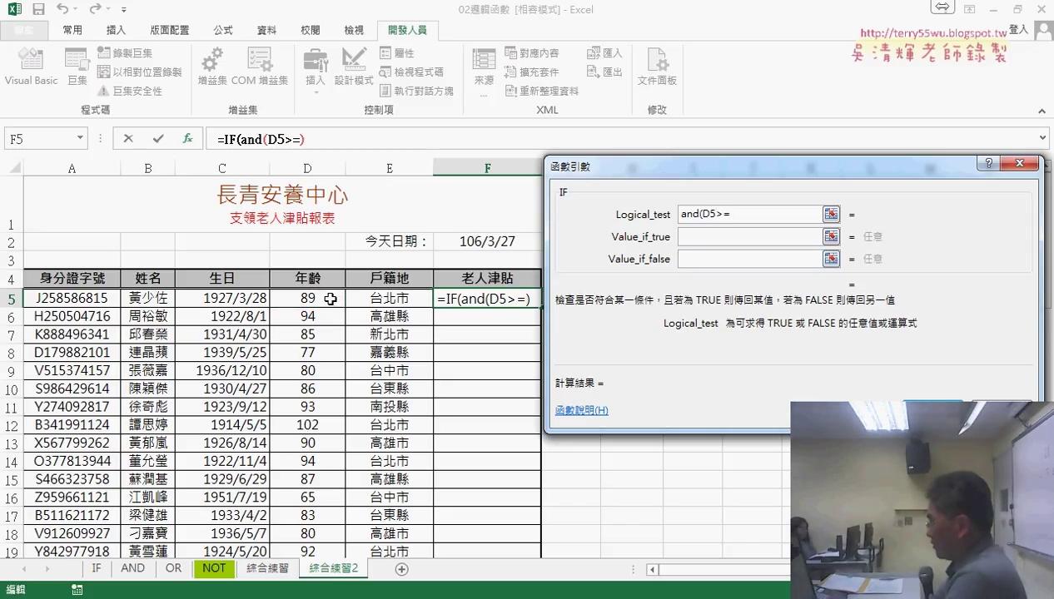
{"action": "type", "text": "70,"}
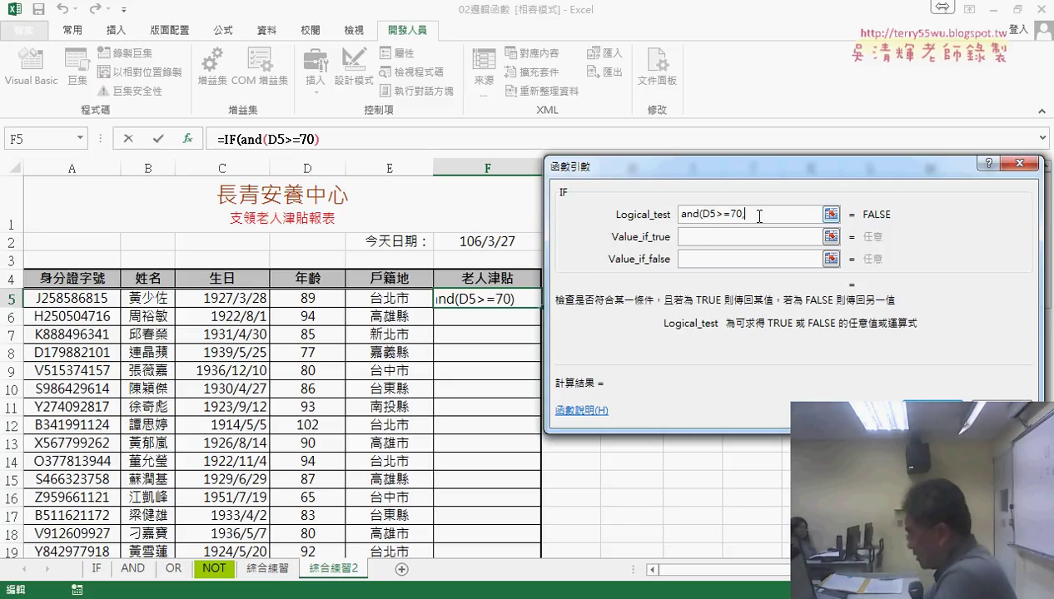
{"action": "type", "text": "or"}
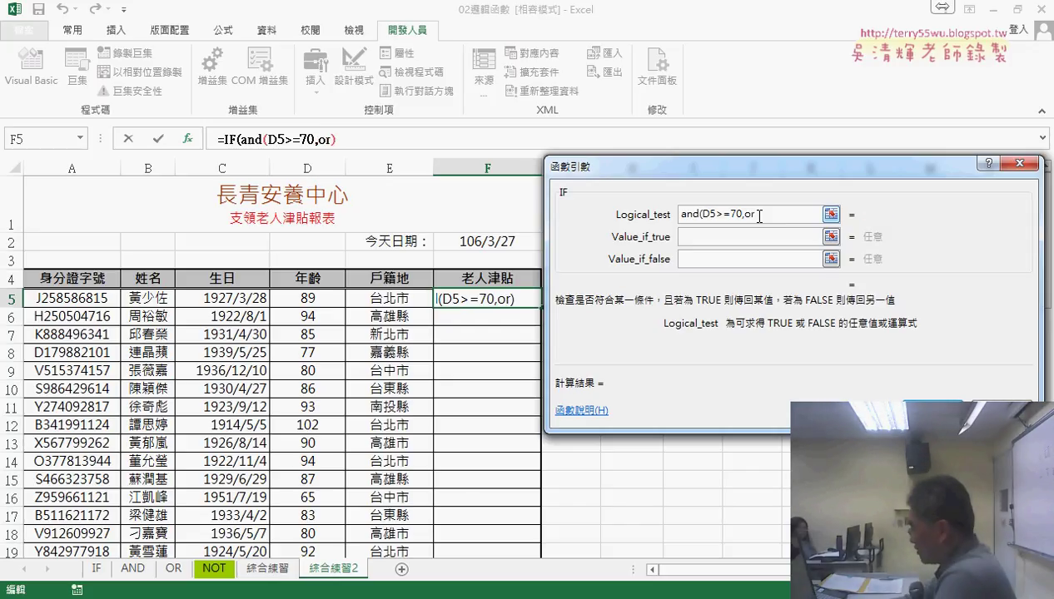
{"action": "type", "text": "("}
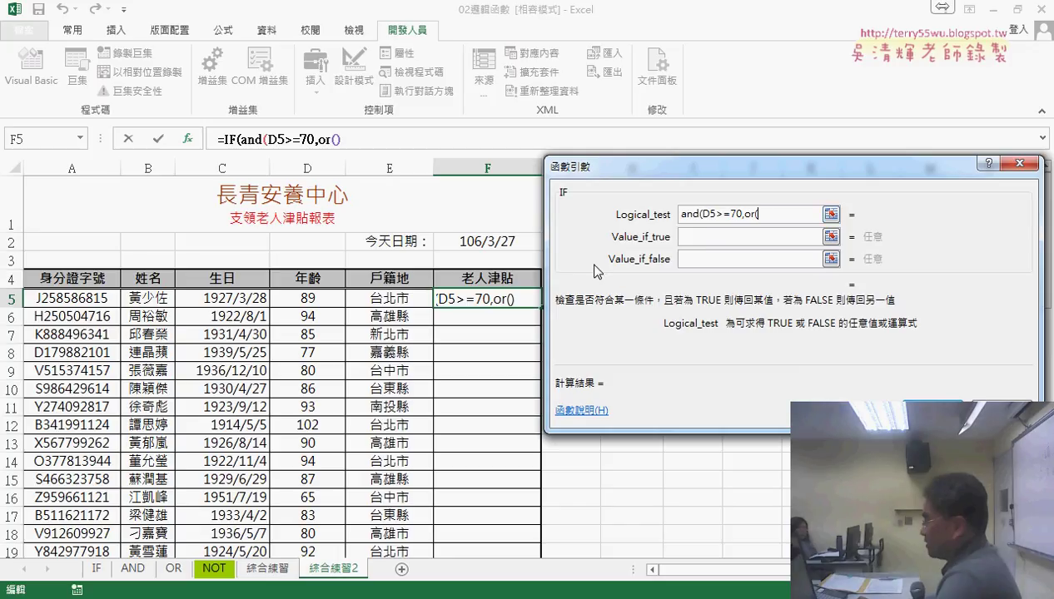
Complete the OR test with E5="台北市",E5="新北市" and close the parentheses.
{"action": "left_click", "coordinate": [414, 297]}
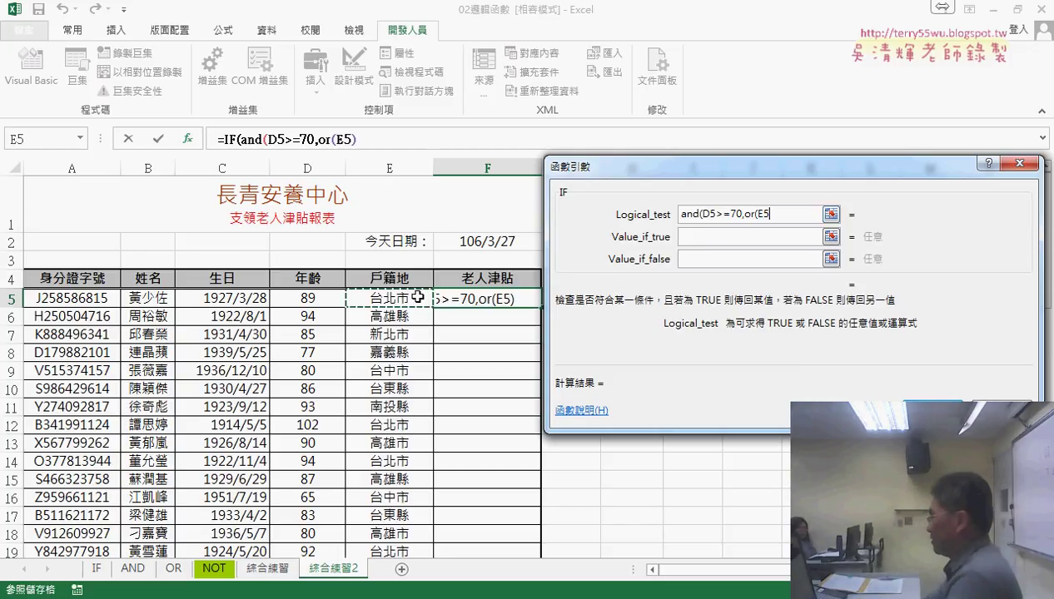
{"action": "type", "text": "="}
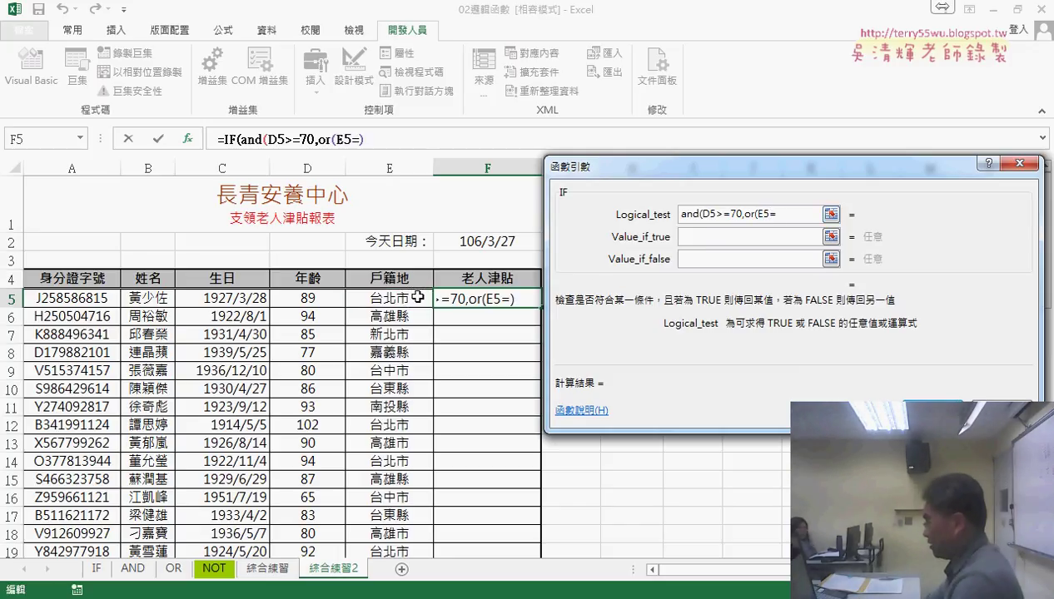
{"action": "type", "text": "\"\""}
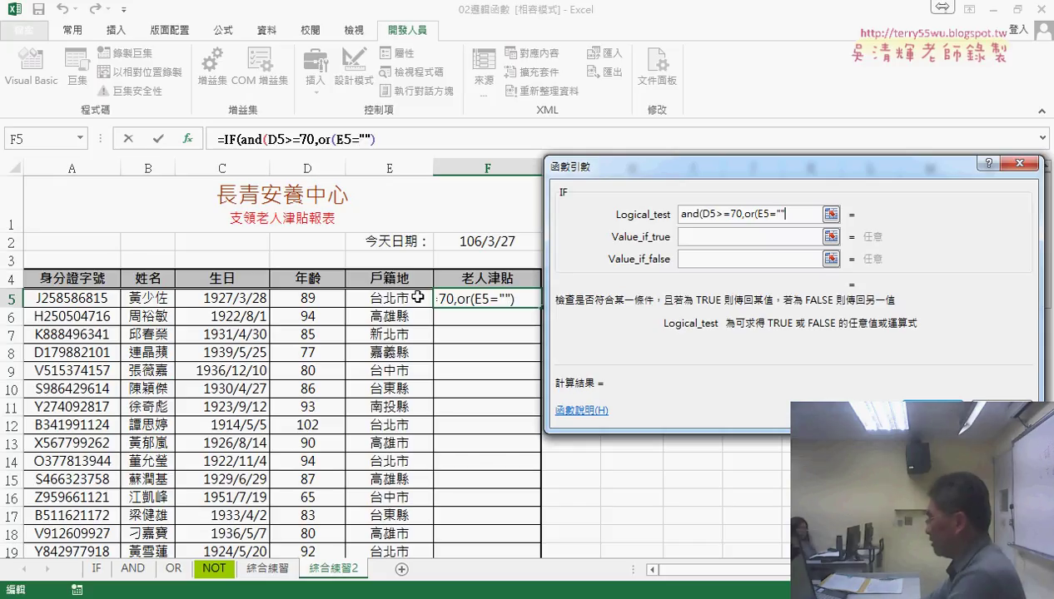
{"action": "key", "text": "Left"}
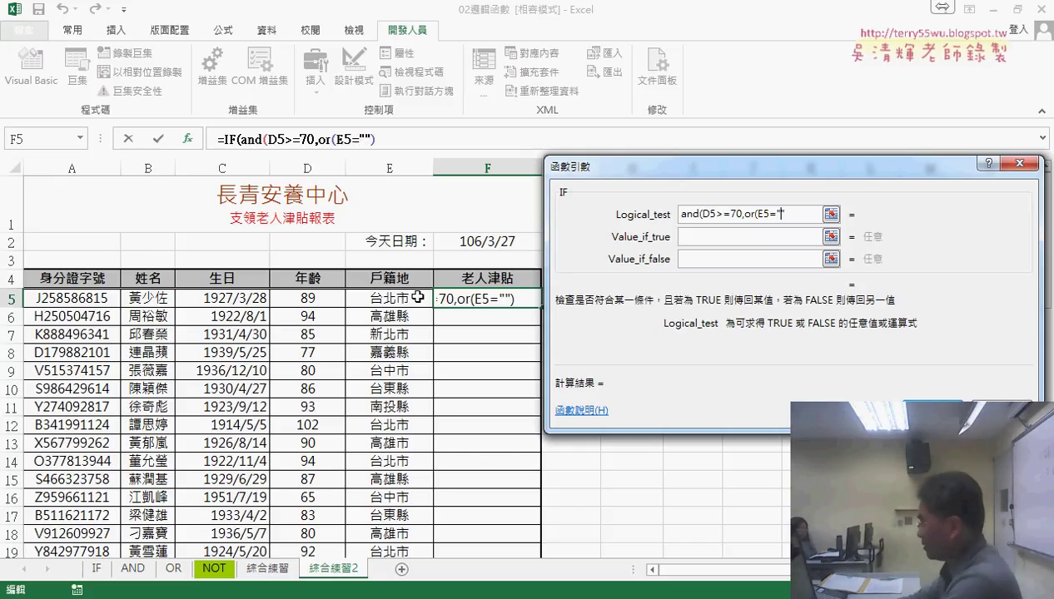
{"action": "type", "text": "台北市"}
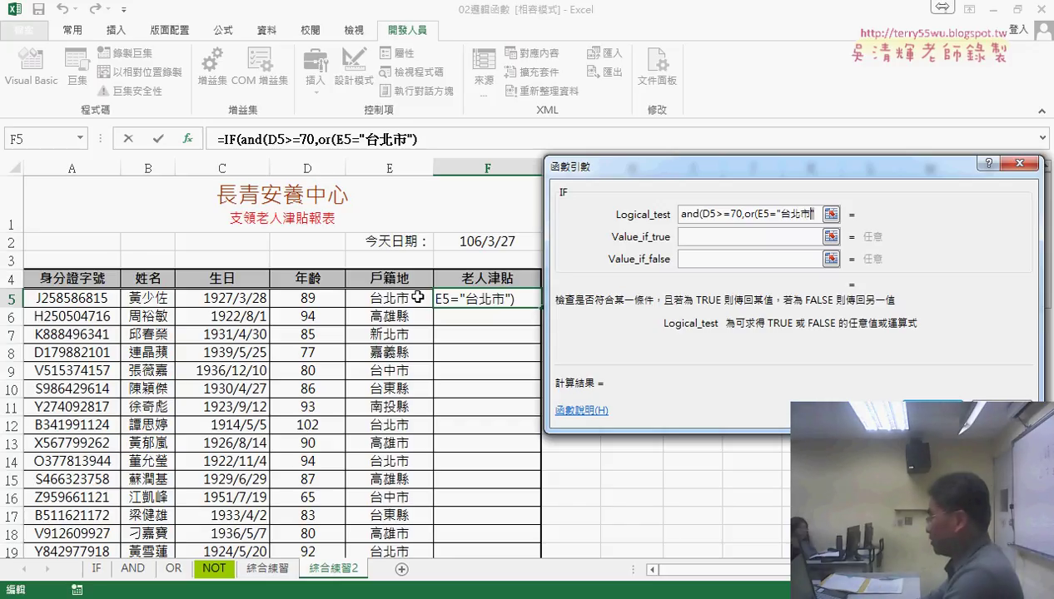
{"action": "key", "text": "shift+Left"}
{"action": "key", "text": "shift+Left"}
{"action": "key", "text": "shift+Left"}
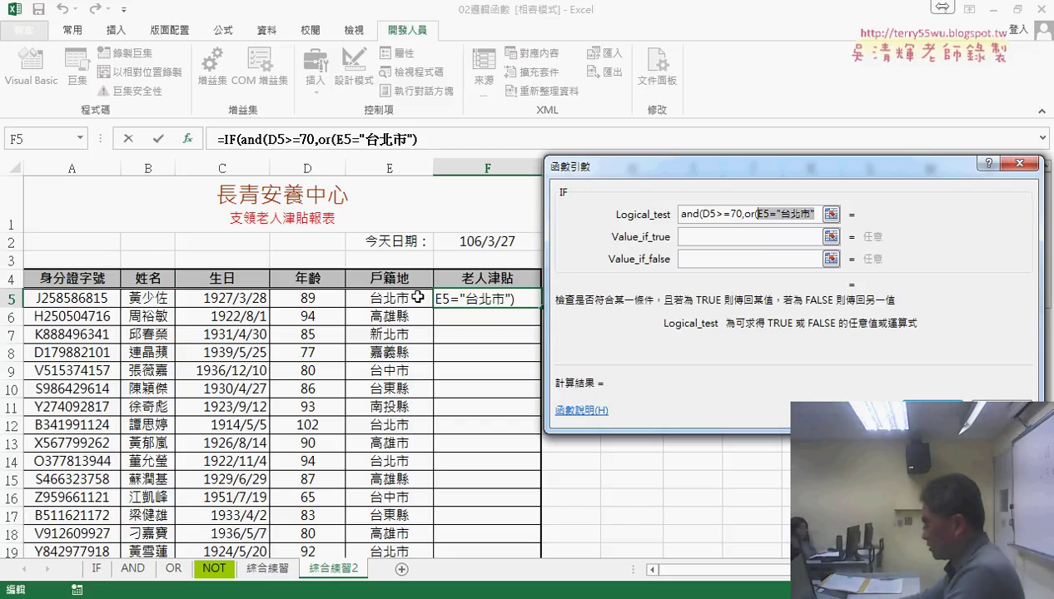
{"action": "key", "text": "Right"}
{"action": "type", "text": "ㄓ"}
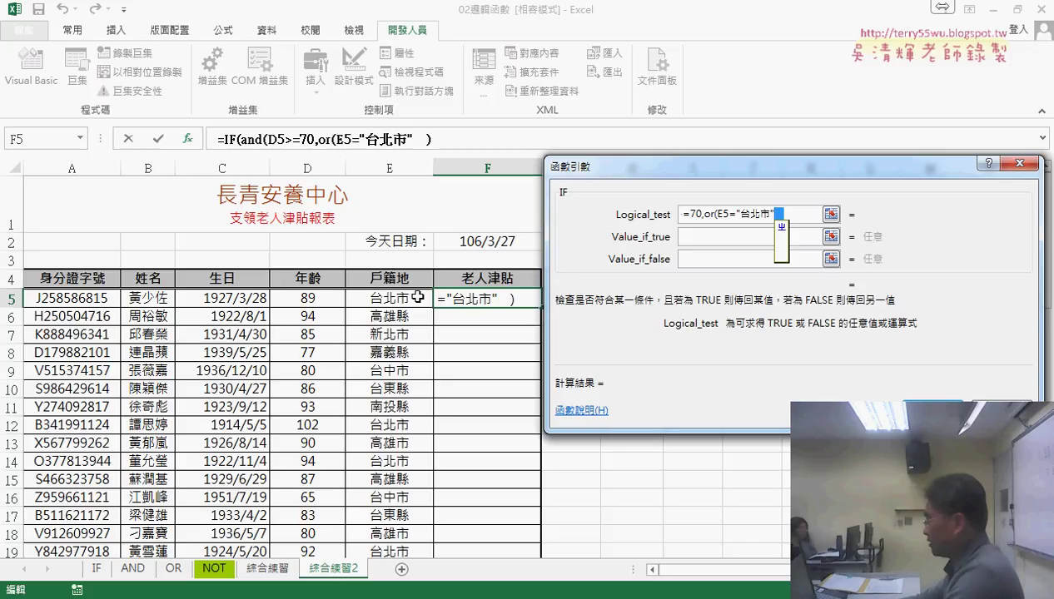
{"action": "key", "text": "BackSpace"}
{"action": "type", "text": ","}
{"action": "key", "text": "ctrl+v"}
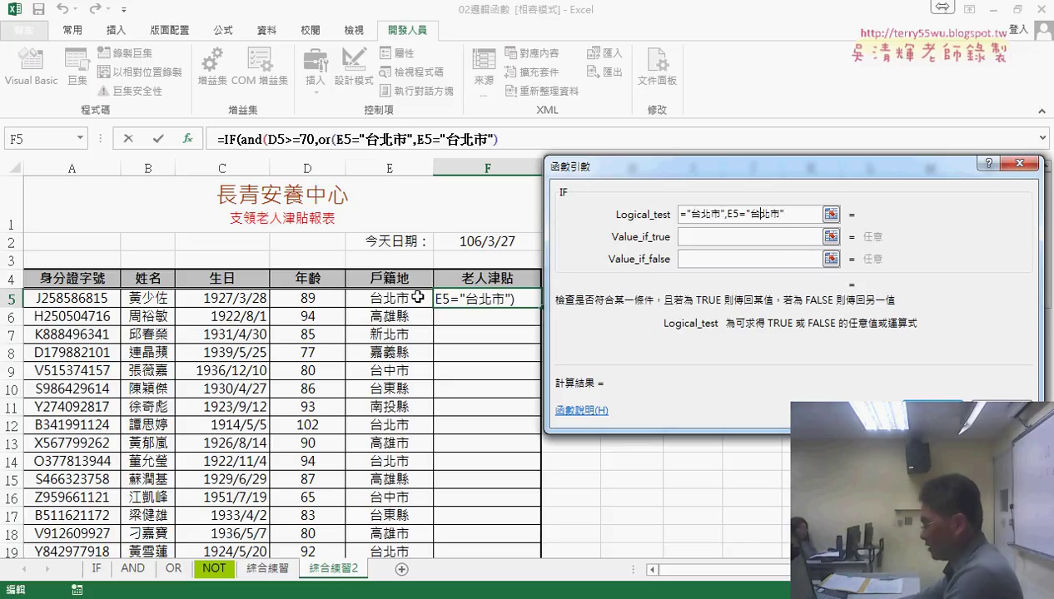
{"action": "key", "text": "shift+Left"}
{"action": "type", "text": "ce9"}
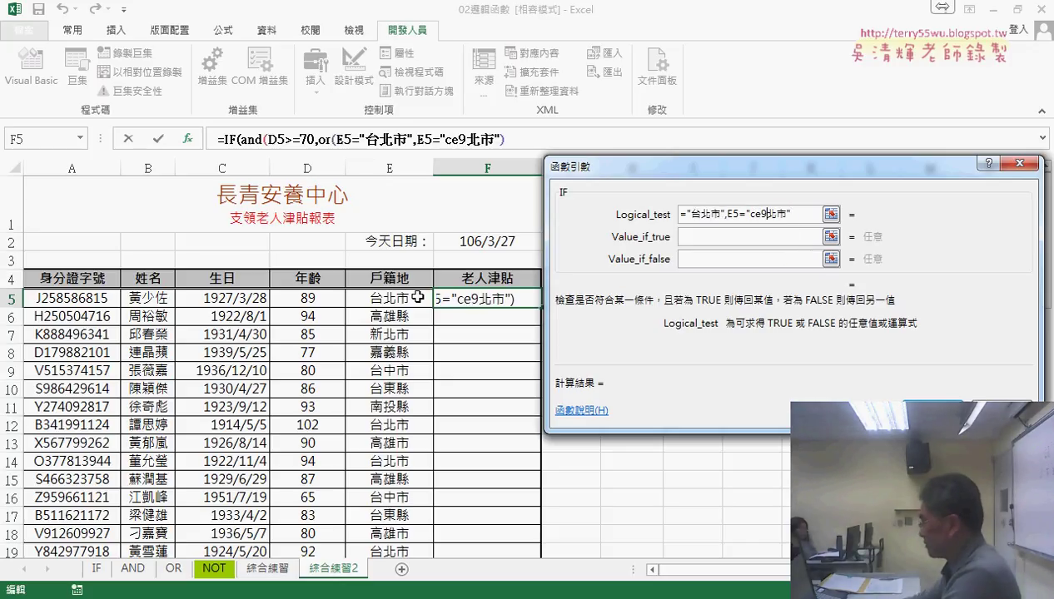
{"action": "key", "text": "BackSpace"}
{"action": "key", "text": "BackSpace"}
{"action": "key", "text": "BackSpace"}
{"action": "type", "text": "w"}
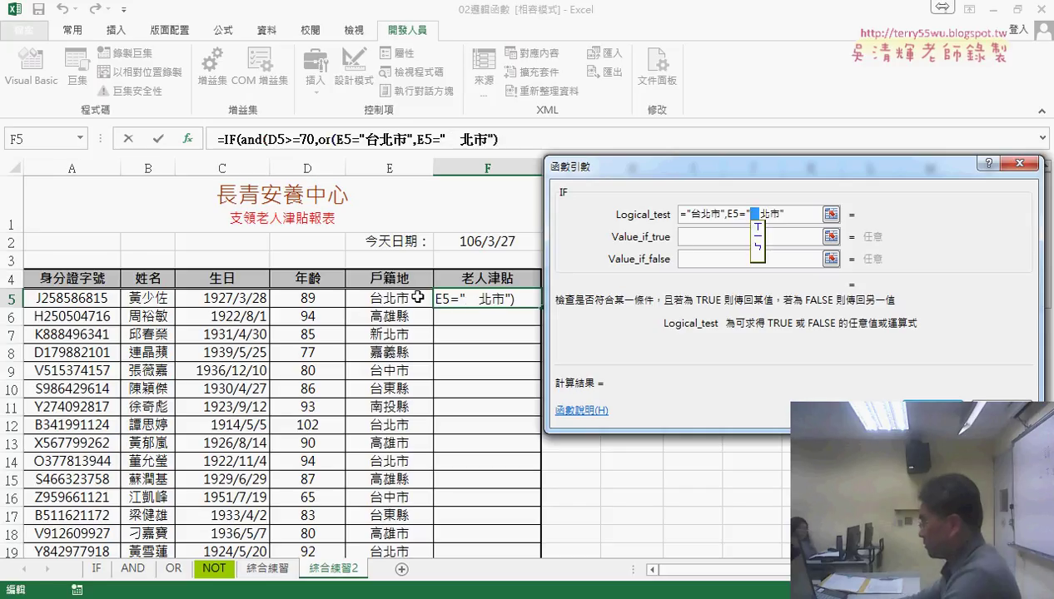
{"action": "key", "text": "space"}
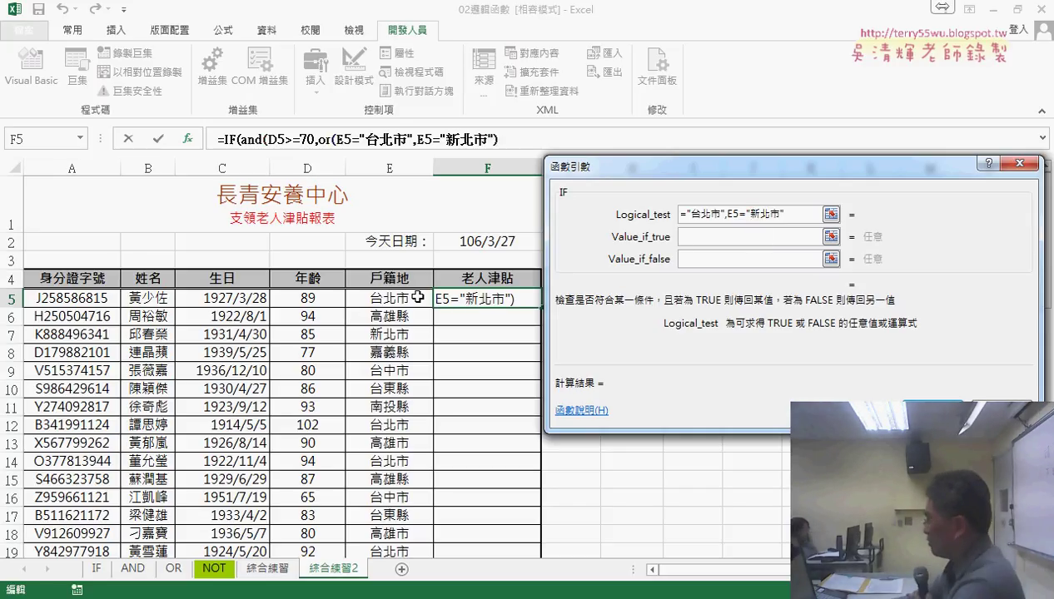
{"action": "type", "text": ")"}
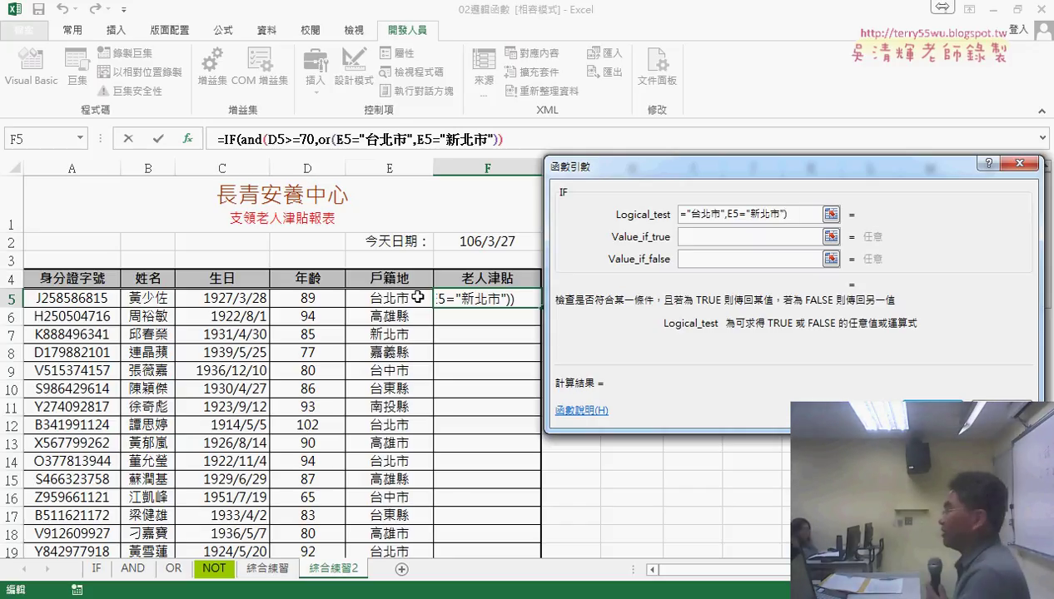
{"action": "type", "text": ")"}
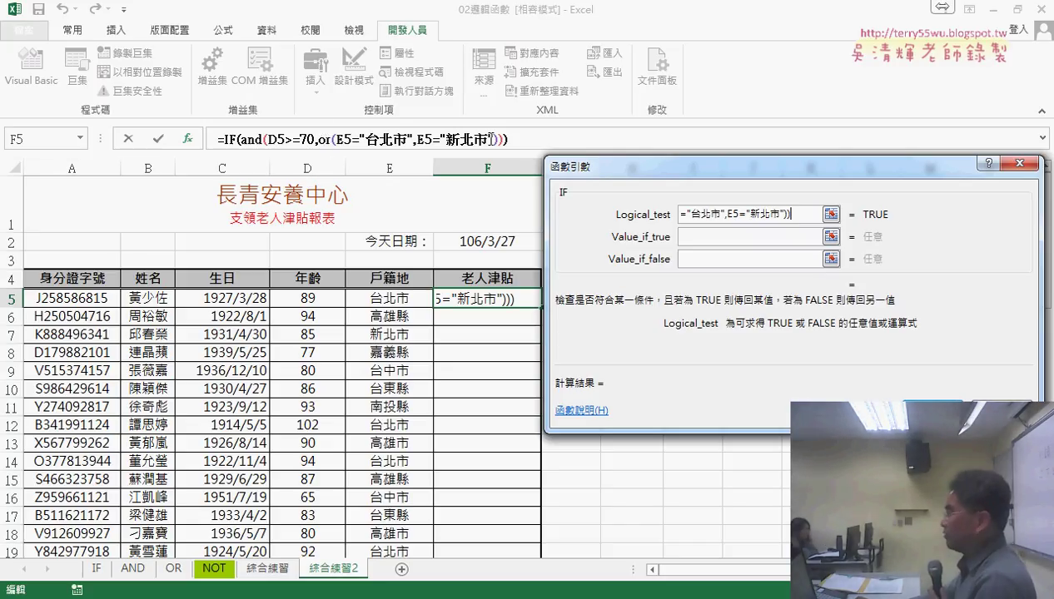
Set the IF results to 是 if true and 否 if false, and finish the formula.
{"action": "left_click", "coordinate": [723, 235]}
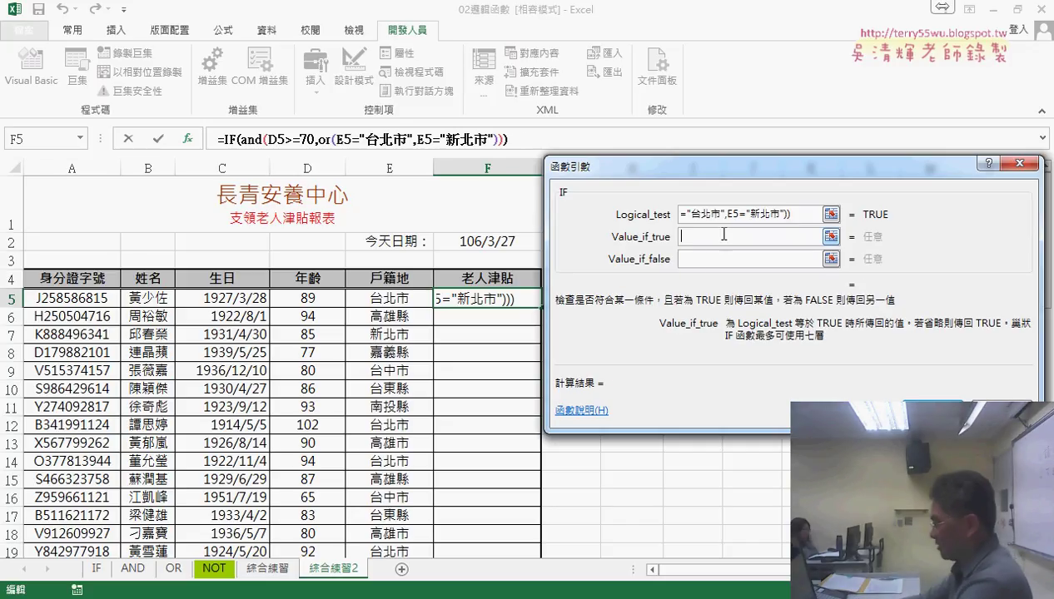
{"action": "type", "text": "ㄕ"}
{"action": "type", "text": "是"}
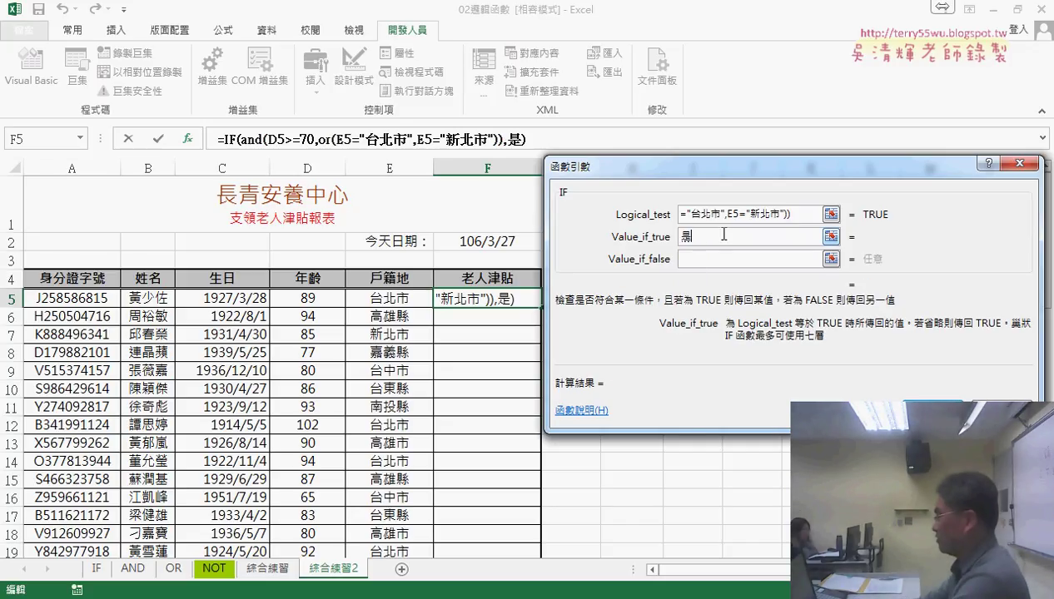
{"action": "key", "text": "Tab"}
{"action": "type", "text": "ㄈㄡ"}
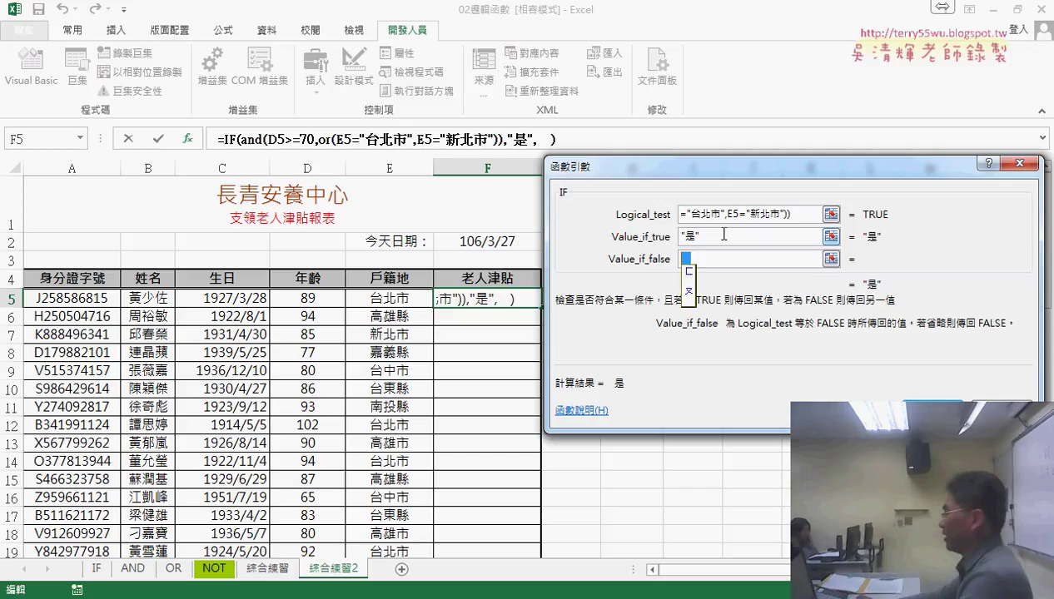
{"action": "type", "text": "否"}
{"action": "left_click", "coordinate": [741, 237]}
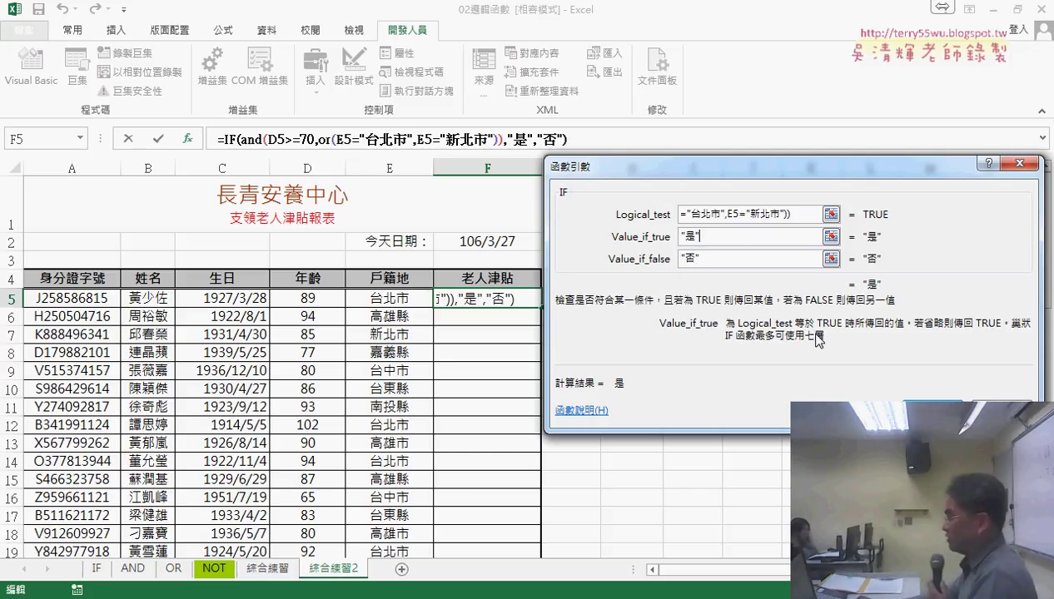
{"action": "key", "text": "Return"}
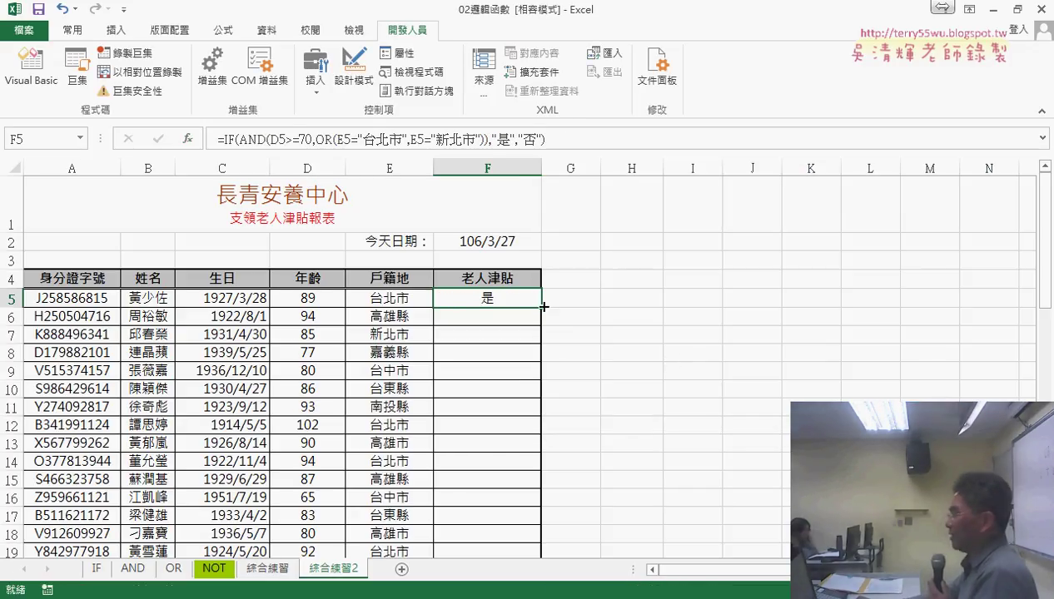
Fill F5's allowance formula down column F and check the 是/否 results.
{"action": "double_click", "coordinate": [541, 308]}
{"action": "left_click", "coordinate": [419, 335]}
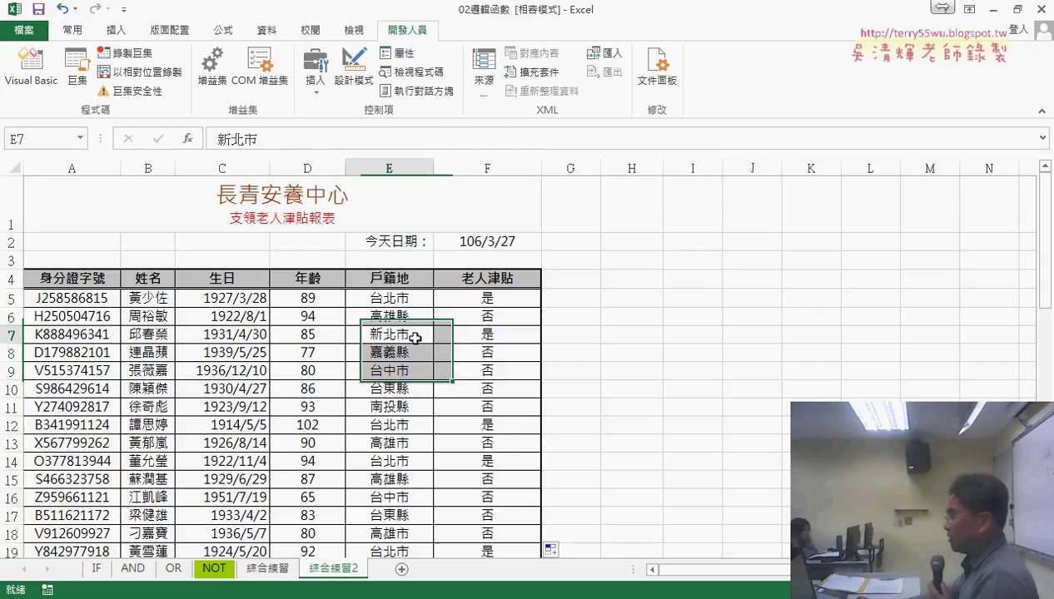
{"action": "left_click", "coordinate": [394, 303]}
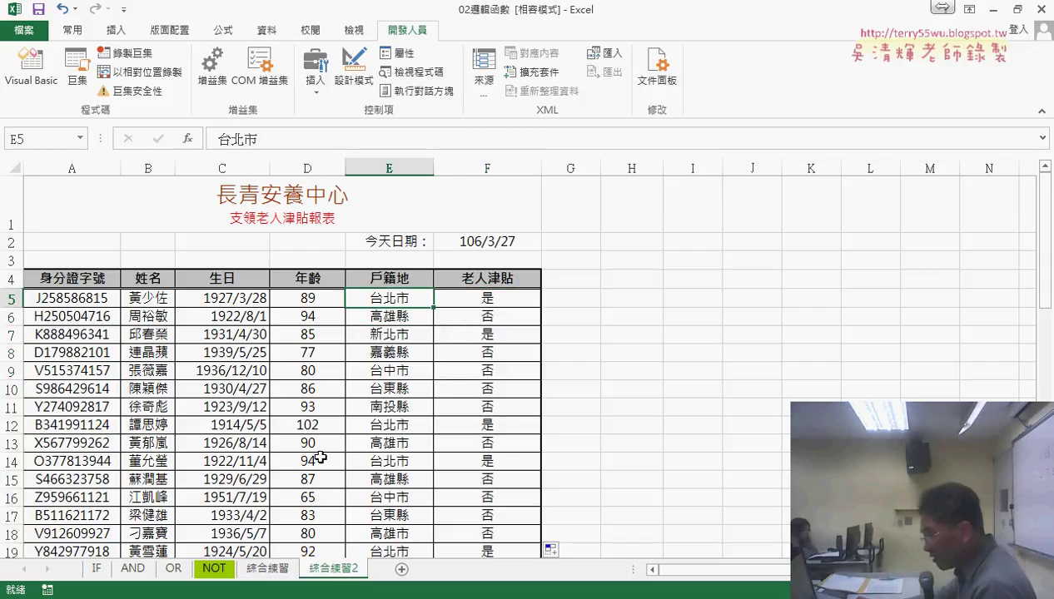
{"action": "scroll", "coordinate": [316, 442], "scroll_direction": "down", "scroll_amount": 2}
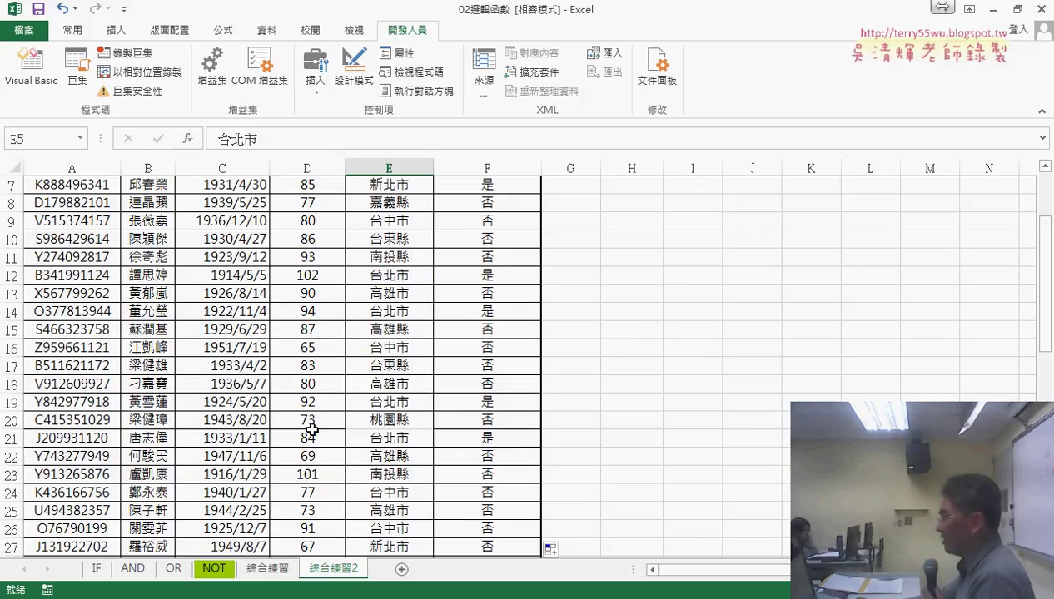
{"action": "scroll", "coordinate": [427, 448], "scroll_direction": "up", "scroll_amount": 2}
{"action": "left_click", "coordinate": [518, 297]}
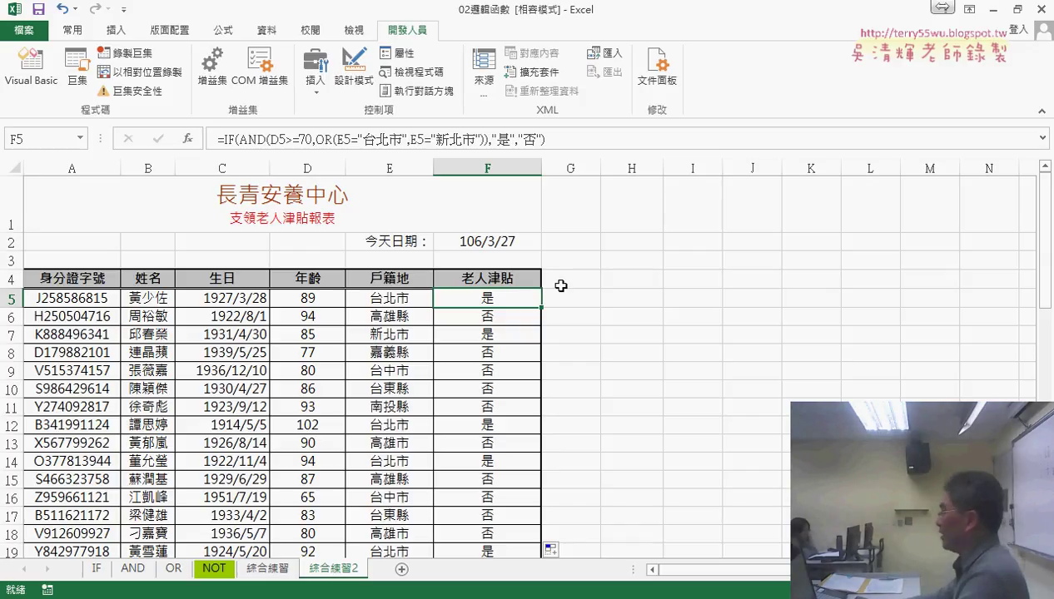
{"action": "left_click", "coordinate": [551, 297]}
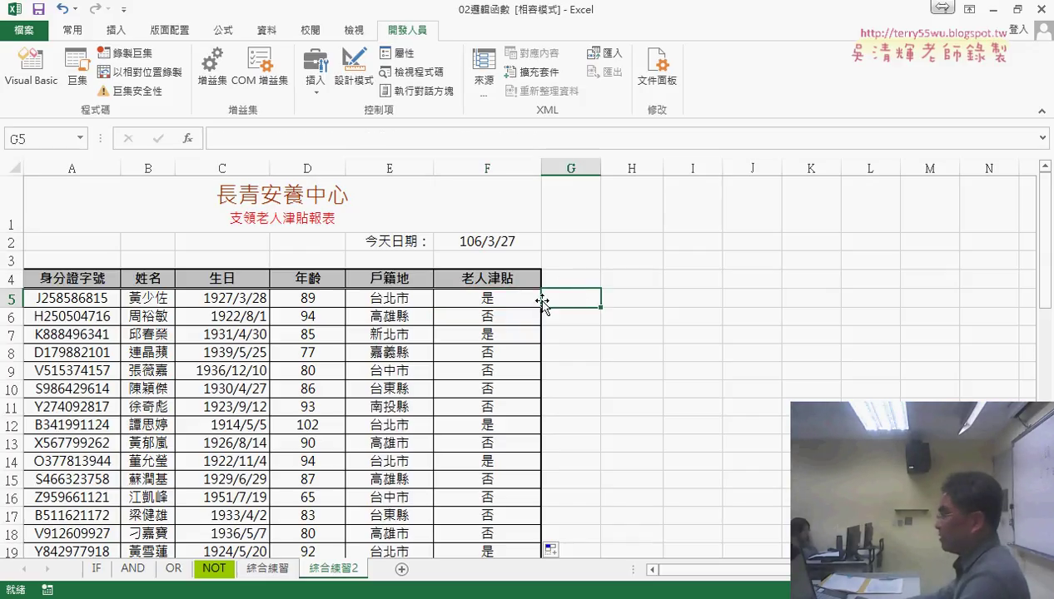
Copy F5's formula text and paste it into G5.
{"action": "left_click", "coordinate": [499, 297]}
{"action": "left_click_drag", "start_coordinate": [537, 140], "coordinate": [167, 135]}
{"action": "key", "text": "ctrl+c"}
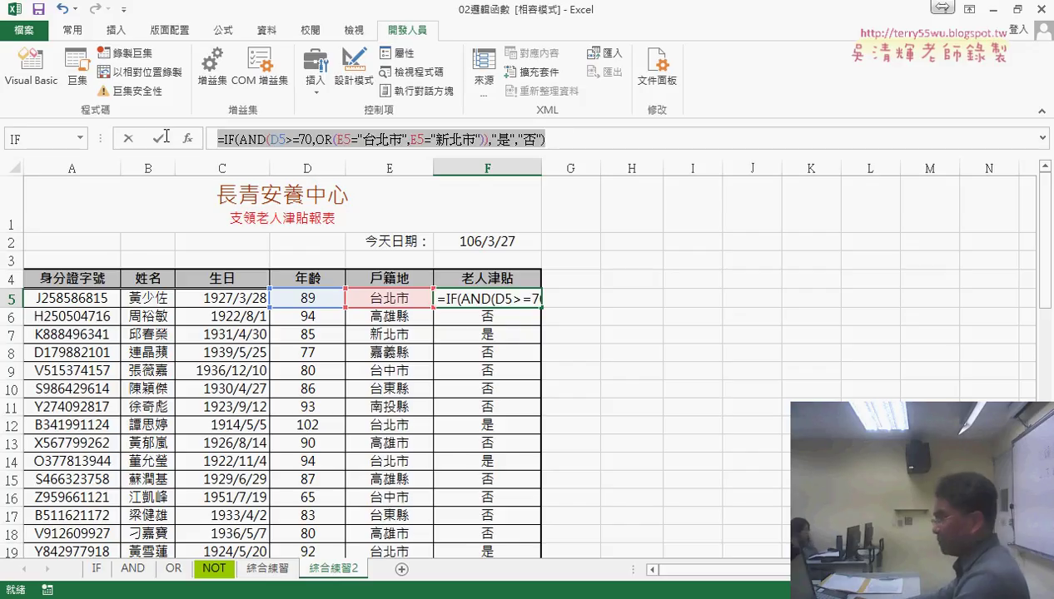
{"action": "left_click", "coordinate": [135, 141]}
{"action": "left_click", "coordinate": [569, 299]}
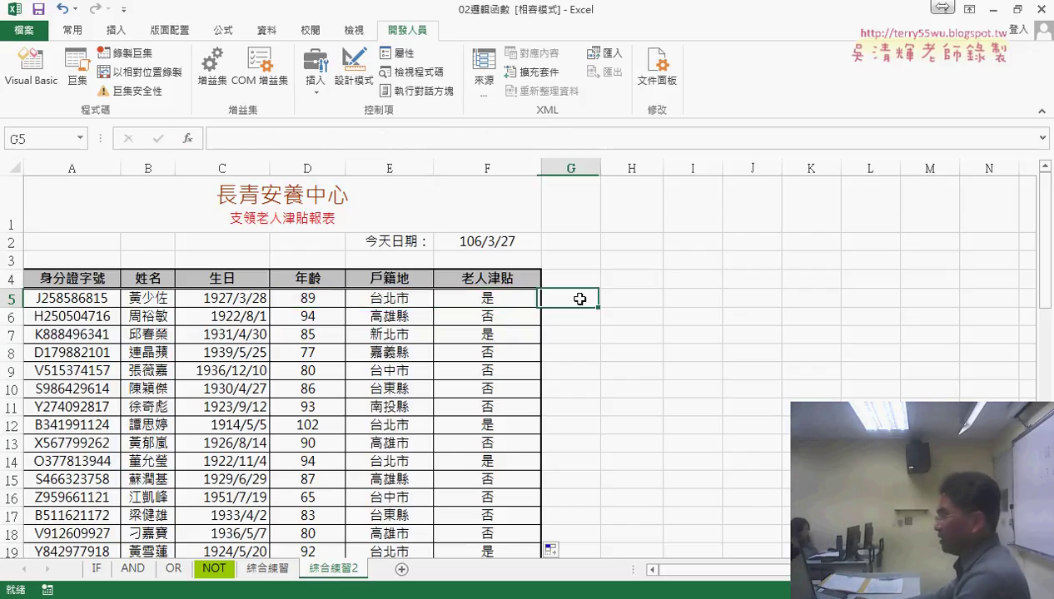
{"action": "left_click", "coordinate": [489, 141]}
{"action": "key", "text": "ctrl+v"}
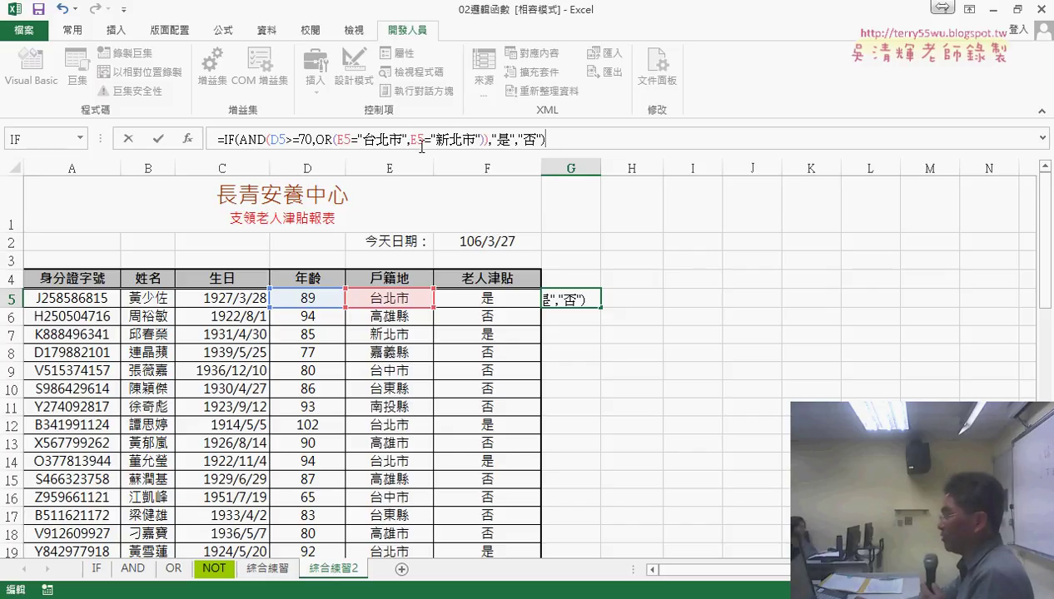
Replace G5's OR condition with RIGHT(E5,2)= and commit the formula.
{"action": "left_click_drag", "start_coordinate": [318, 139], "coordinate": [486, 139]}
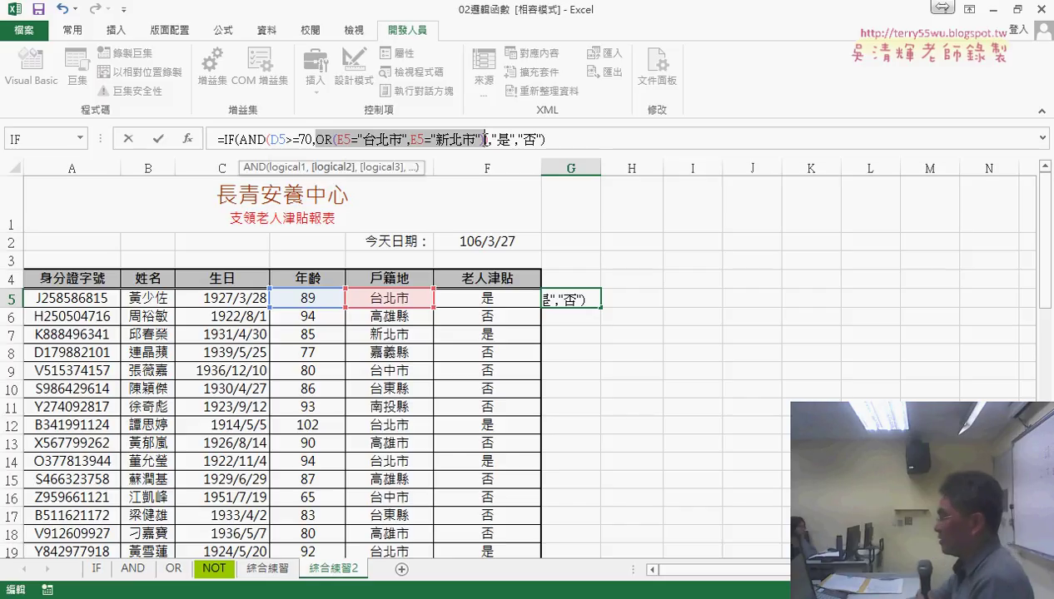
{"action": "key", "text": "Delete"}
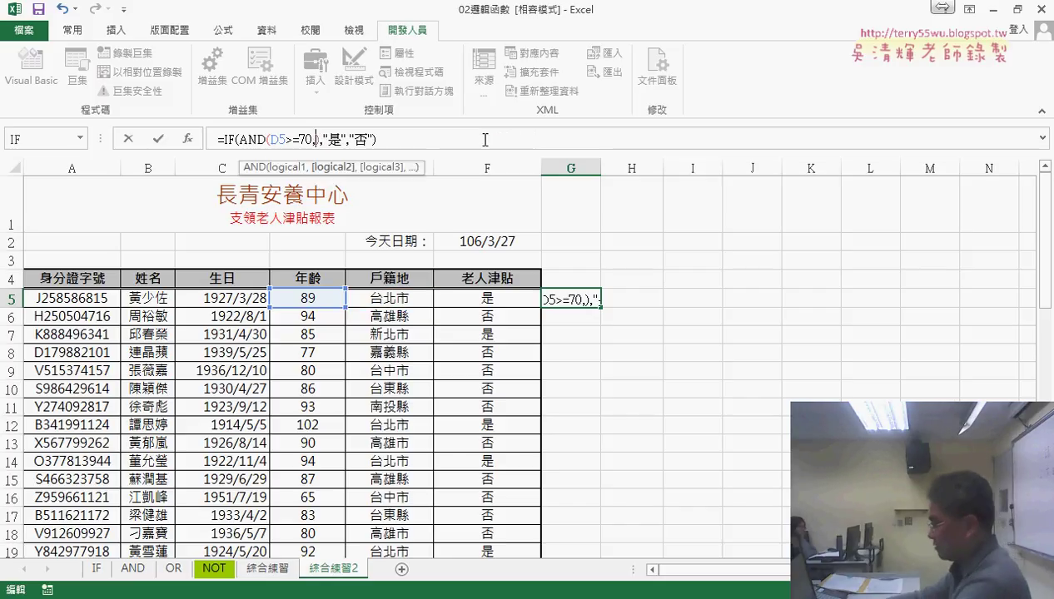
{"action": "type", "text": "ㄞ"}
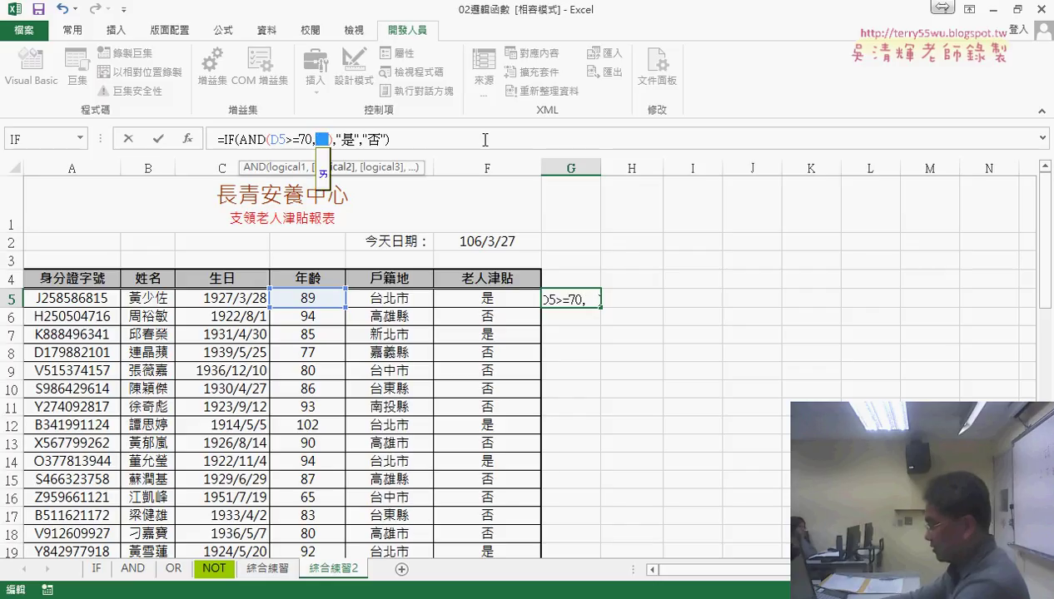
{"action": "key", "text": "BackSpace"}
{"action": "type", "text": "righ"}
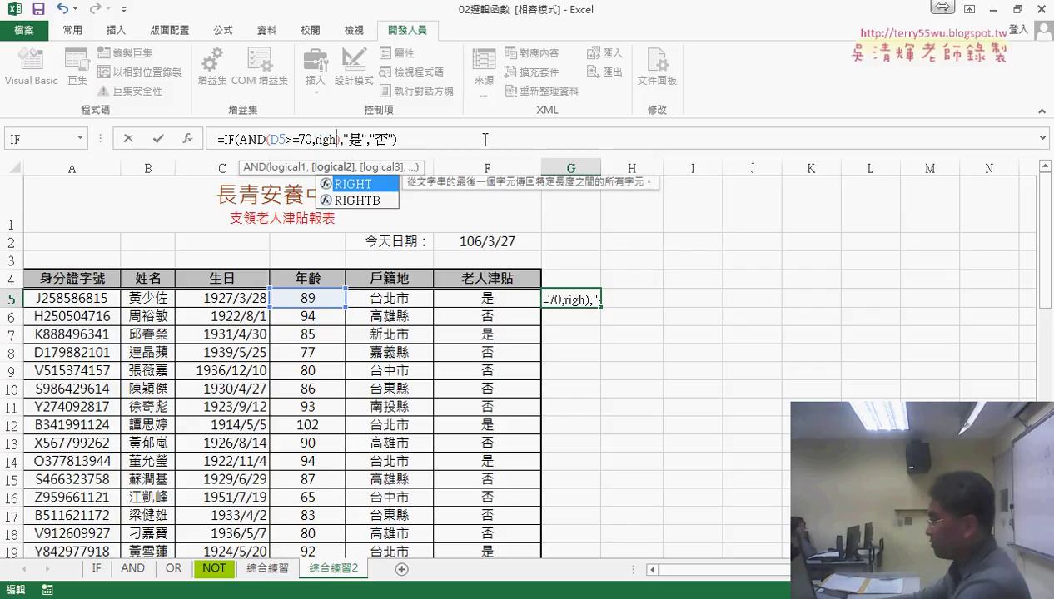
{"action": "type", "text": "t"}
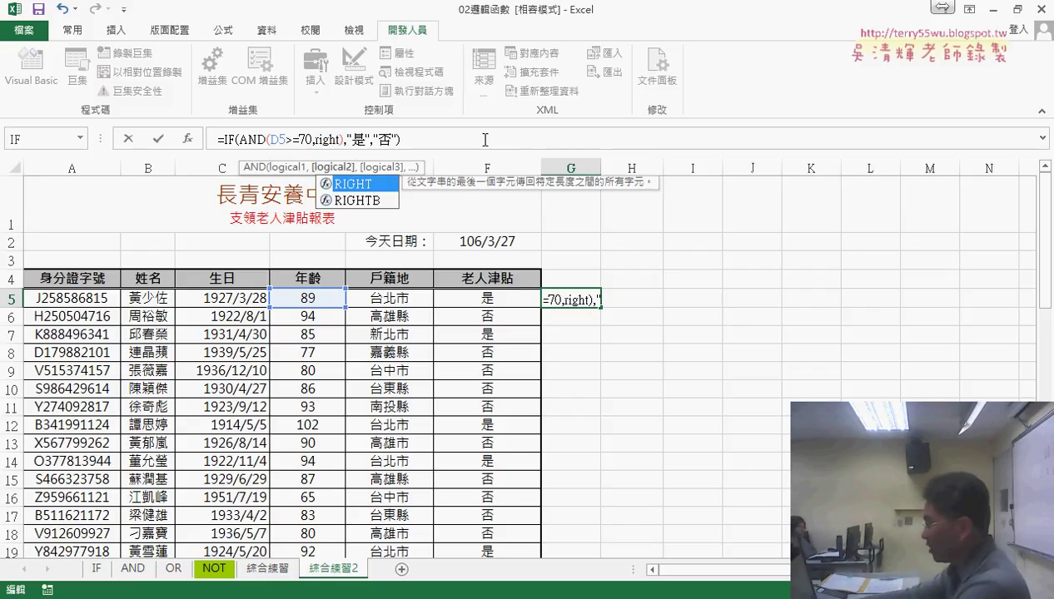
{"action": "type", "text": "("}
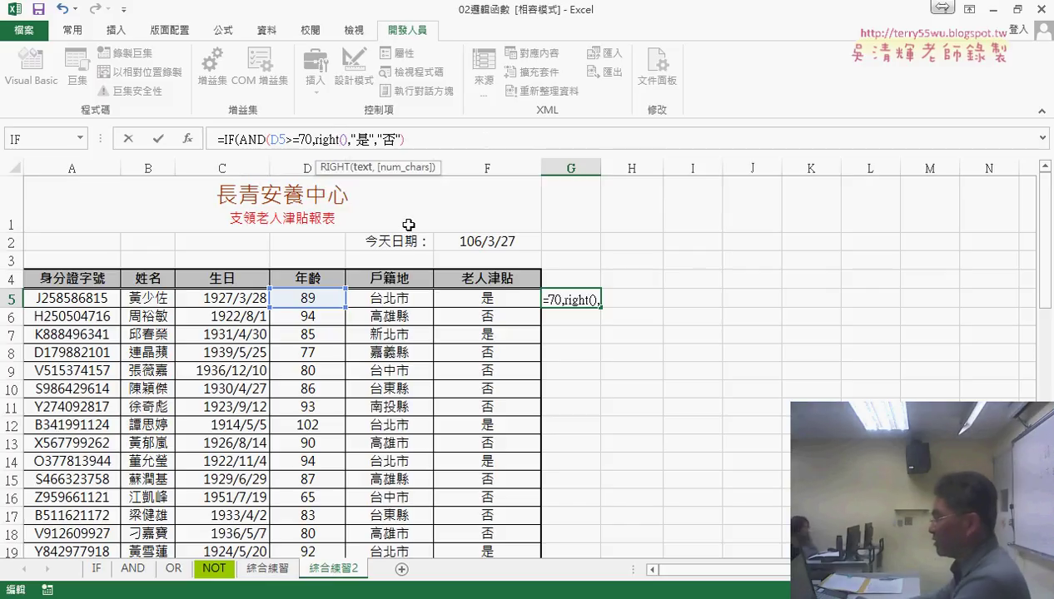
{"action": "left_click", "coordinate": [401, 301]}
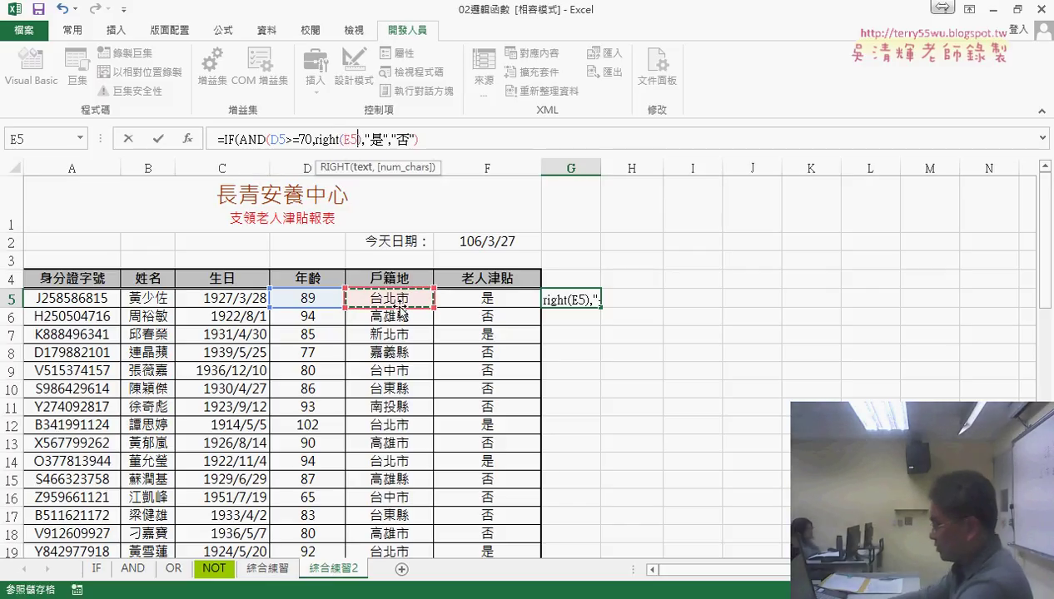
{"action": "type", "text": "="}
{"action": "key", "text": "BackSpace"}
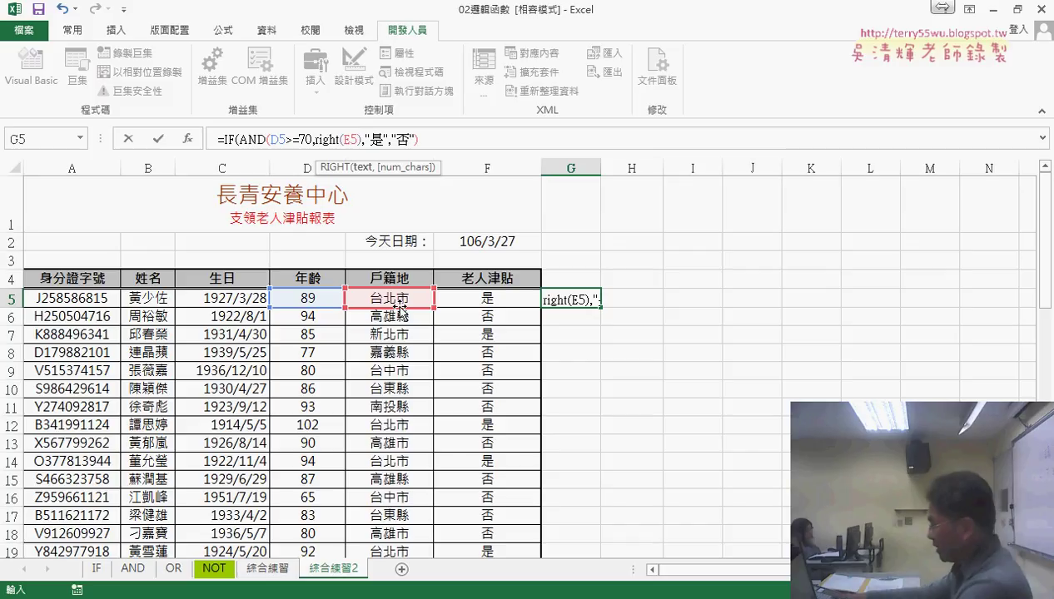
{"action": "type", "text": ",2"}
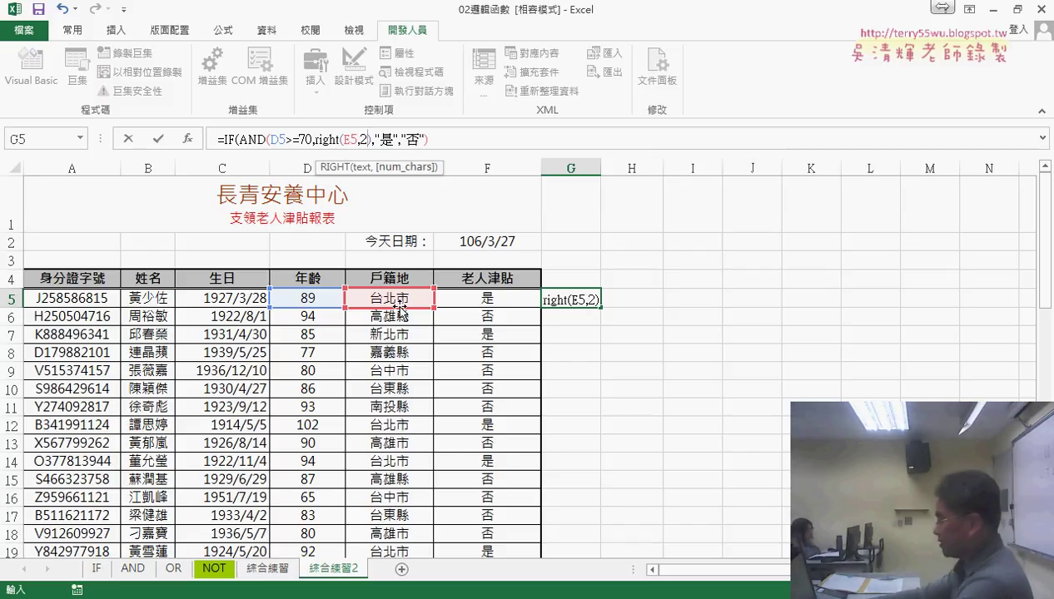
{"action": "type", "text": ")="}
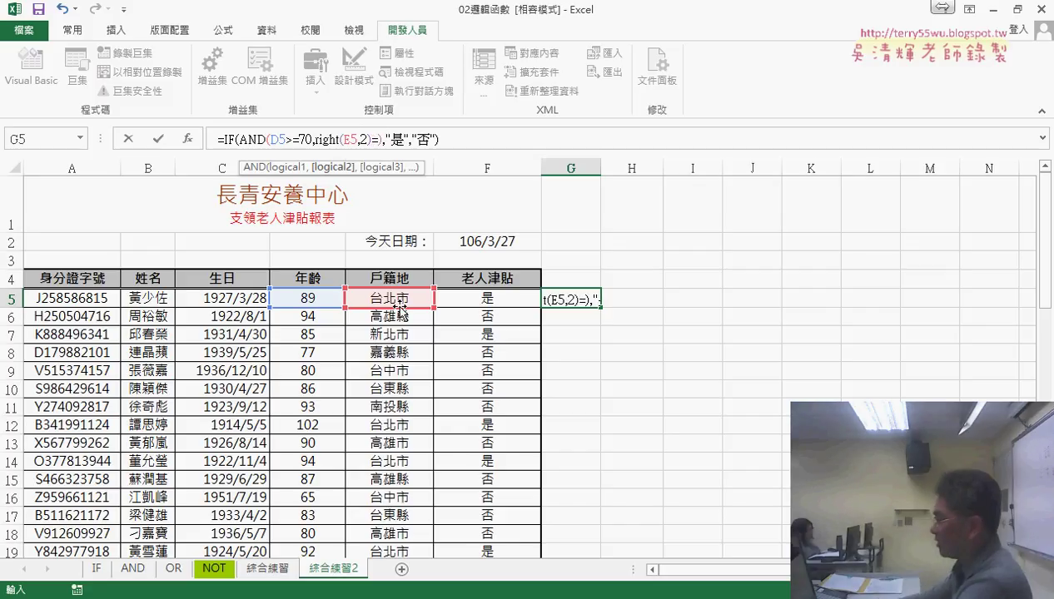
{"action": "key", "text": "ctrl+Return"}
{"action": "key", "text": "Left"}
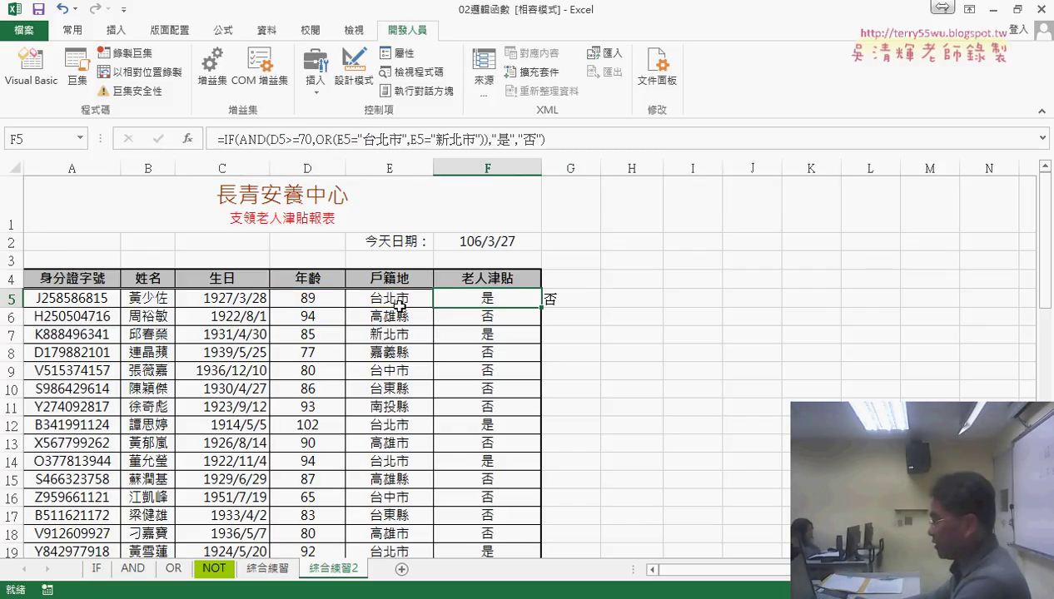
Compare RIGHT(E5,2) with "北市" in G5's formula and remove the extra parenthesis.
{"action": "left_click", "coordinate": [572, 303]}
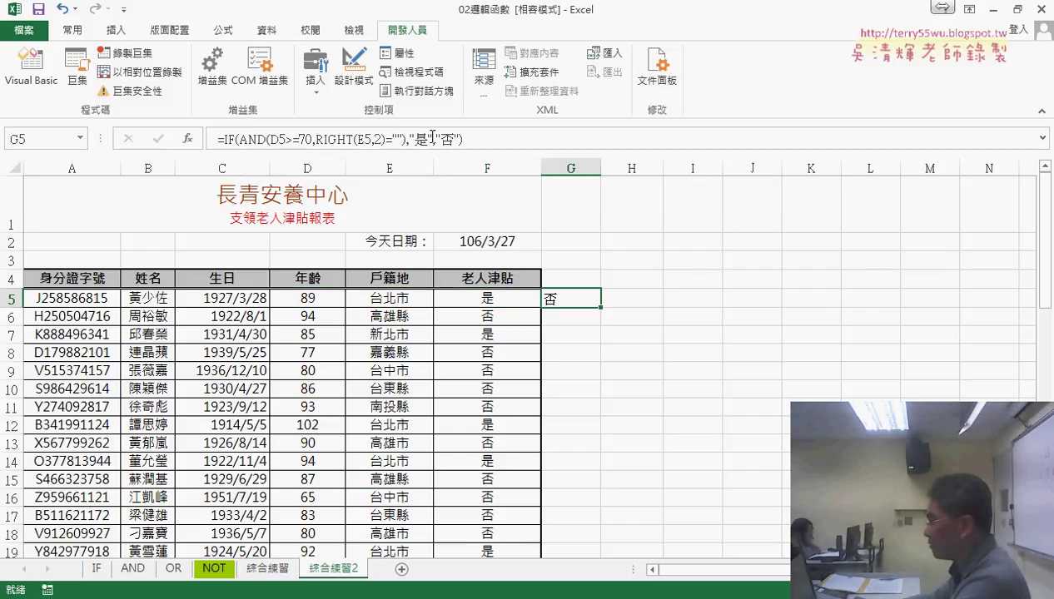
{"action": "left_click", "coordinate": [396, 139]}
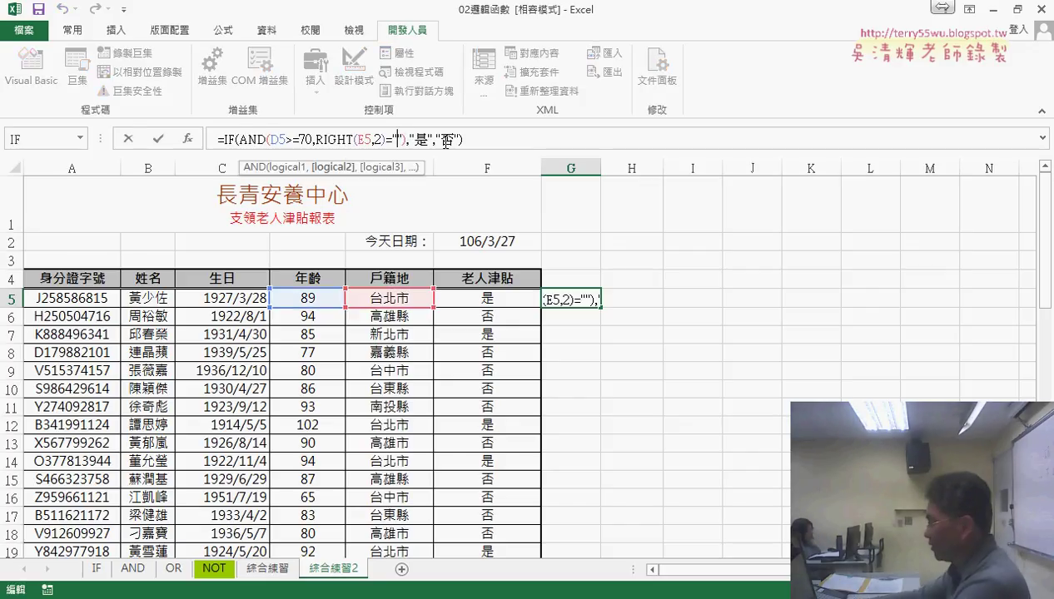
{"action": "type", "text": "北"}
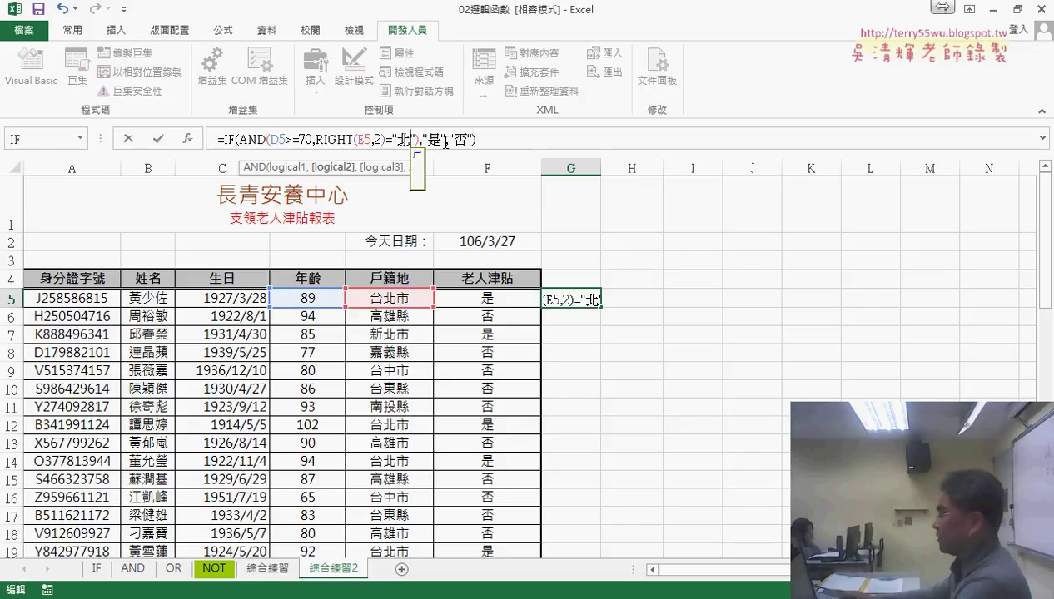
{"action": "type", "text": "市"}
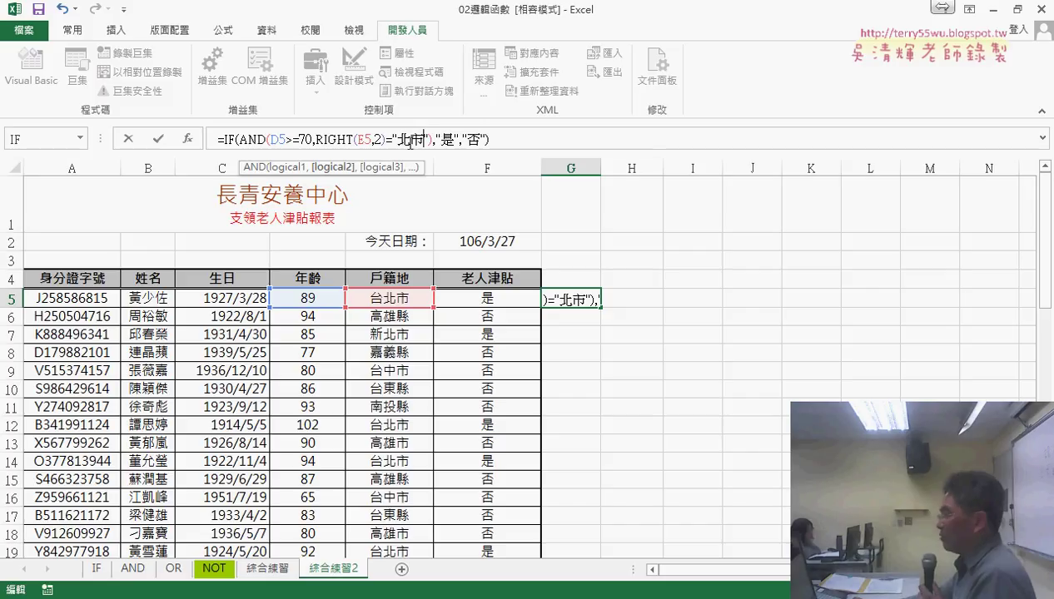
{"action": "left_click_drag", "start_coordinate": [316, 139], "coordinate": [430, 138]}
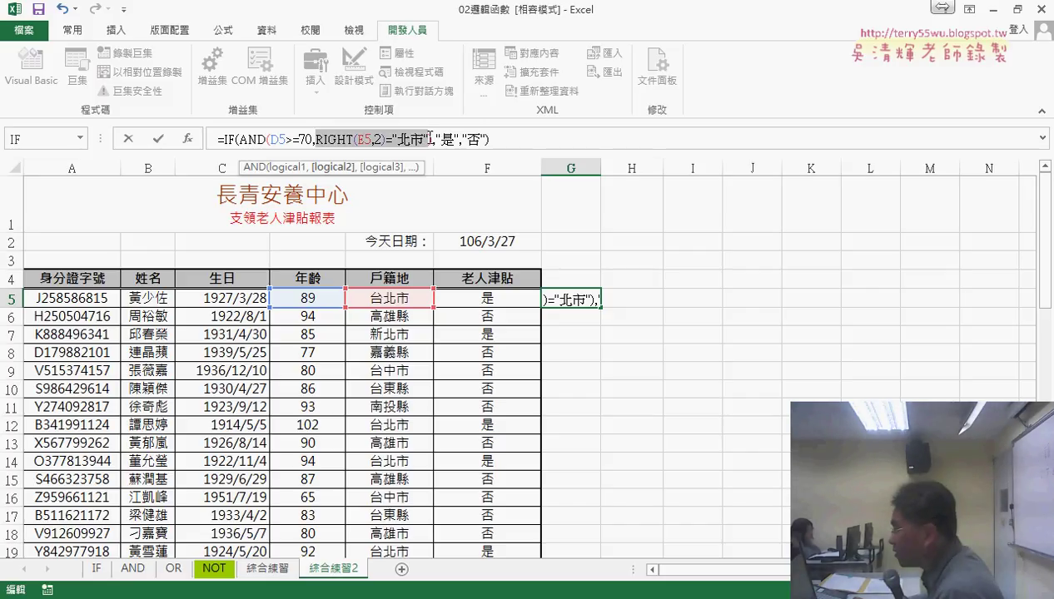
{"action": "type", "text": ")"}
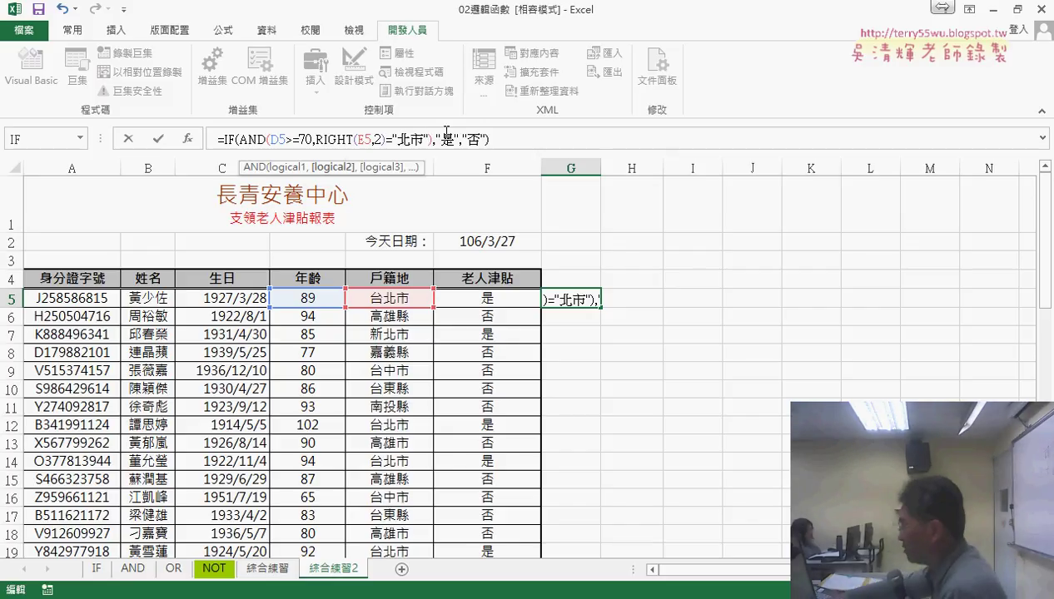
{"action": "type", "text": ")"}
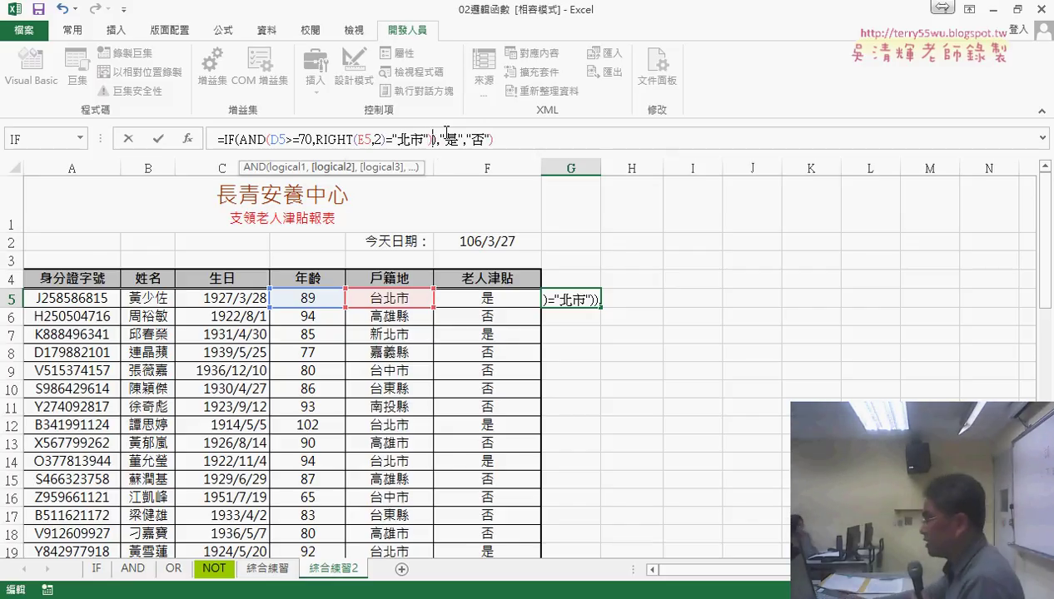
{"action": "key", "text": "BackSpace"}
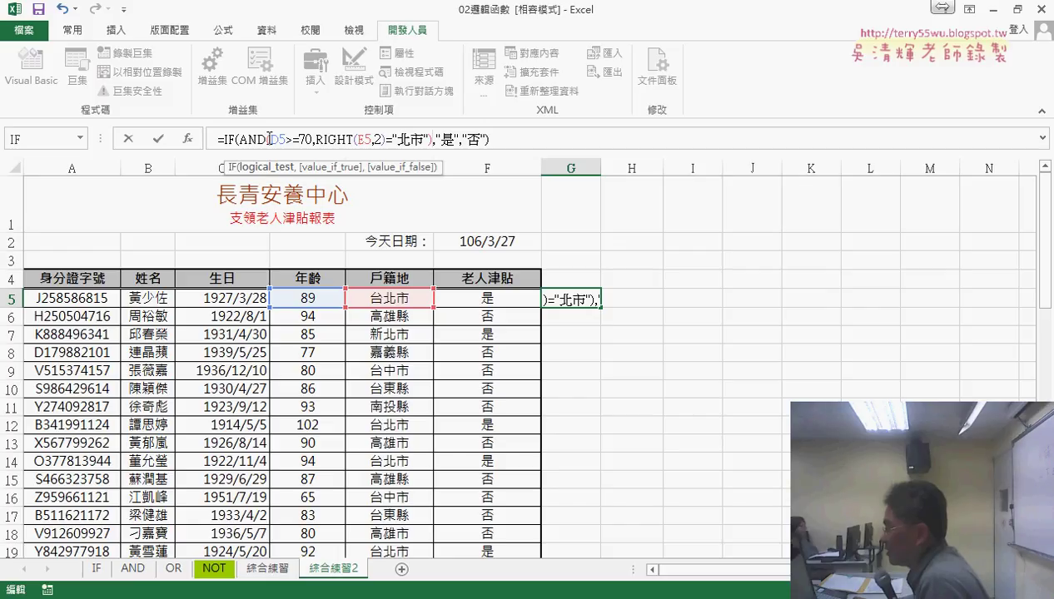
{"action": "left_click_drag", "start_coordinate": [279, 139], "coordinate": [429, 139]}
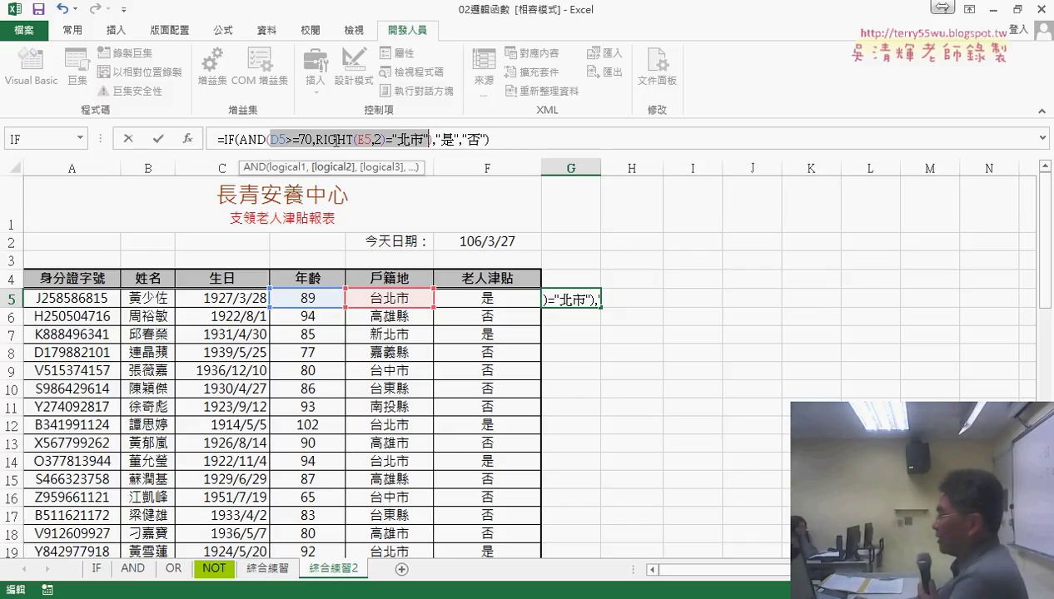
{"action": "left_click", "coordinate": [157, 139]}
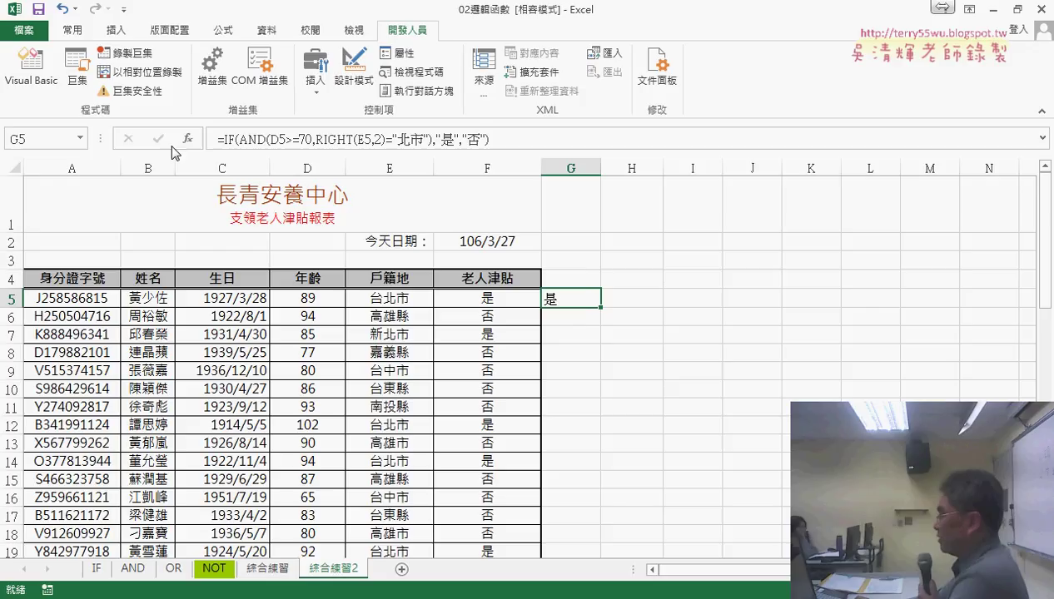
Fill G5's RIGHT-based formula down column G and compare it with F5's OR formula.
{"action": "double_click", "coordinate": [599, 307]}
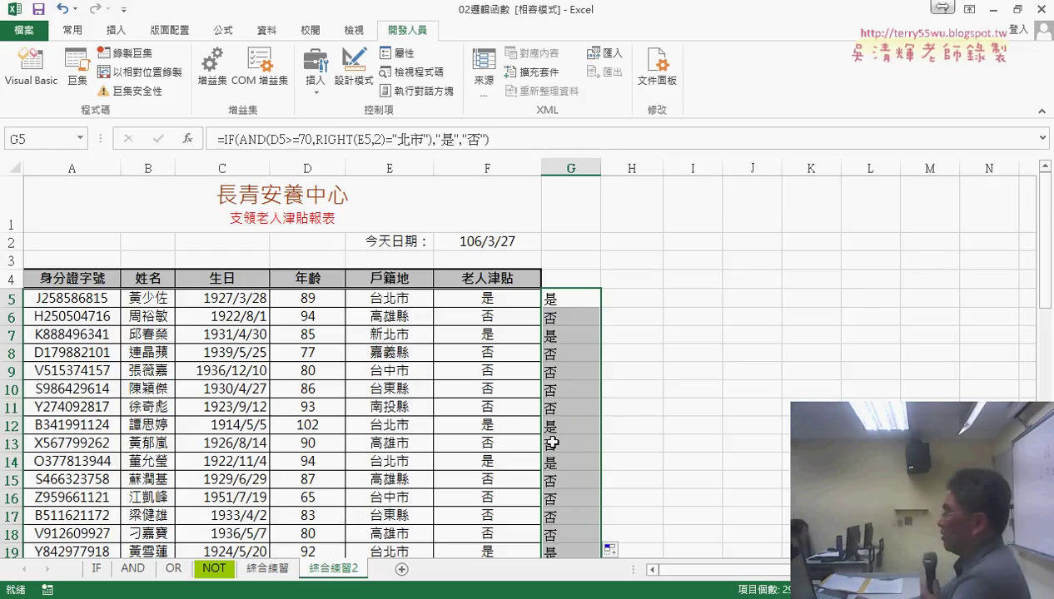
{"action": "left_click", "coordinate": [550, 297]}
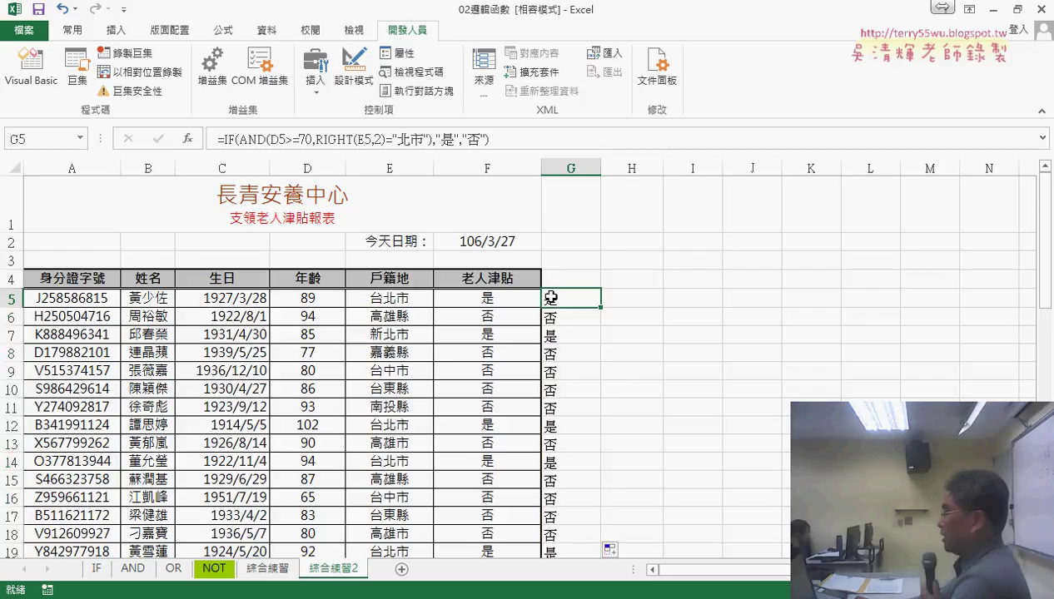
{"action": "left_click", "coordinate": [495, 297]}
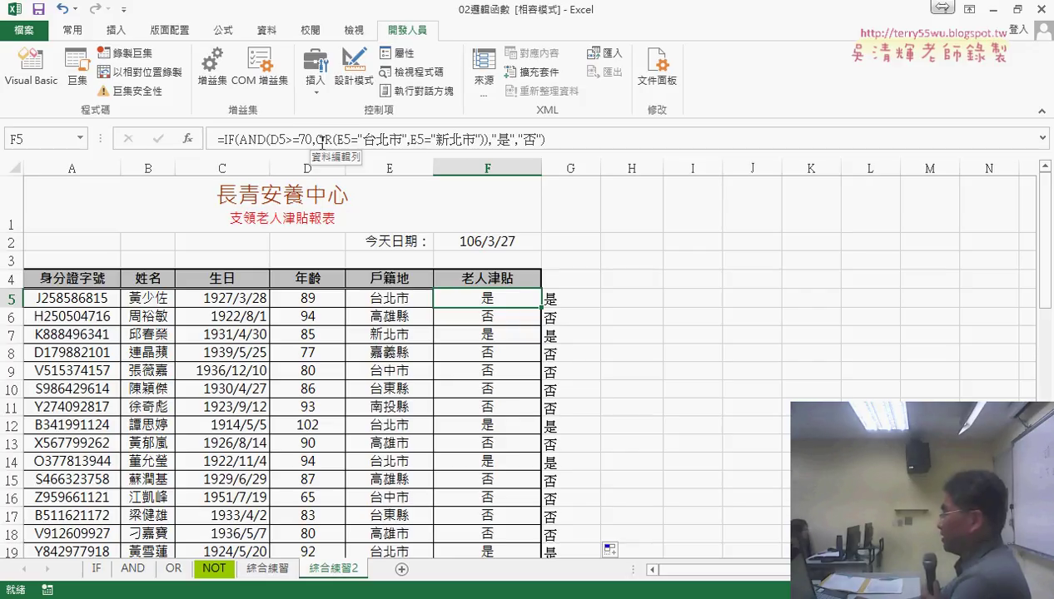
{"action": "left_click", "coordinate": [580, 300]}
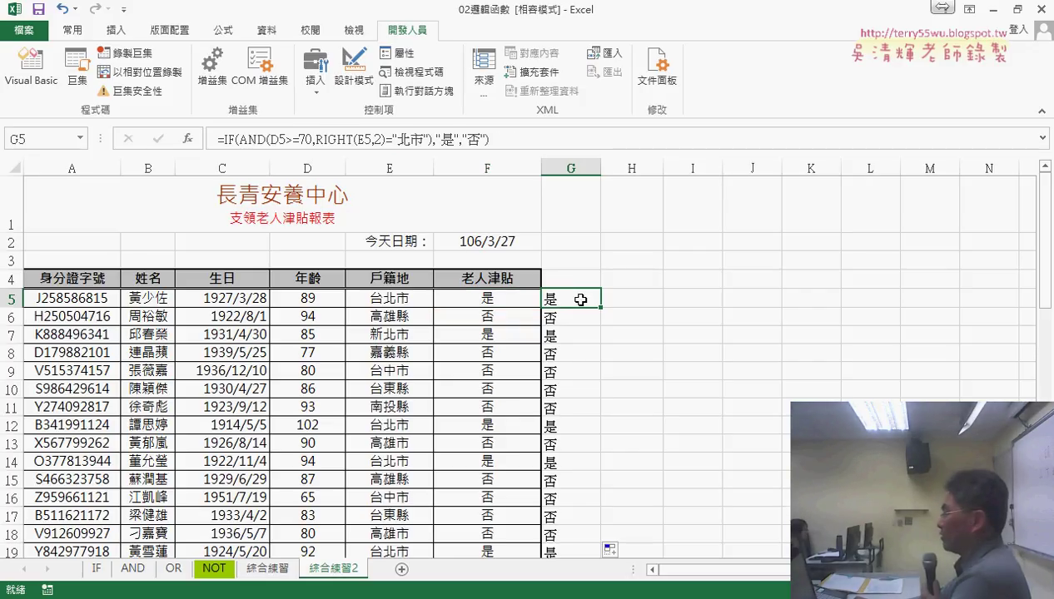
{"action": "left_click_drag", "start_coordinate": [269, 139], "coordinate": [431, 134]}
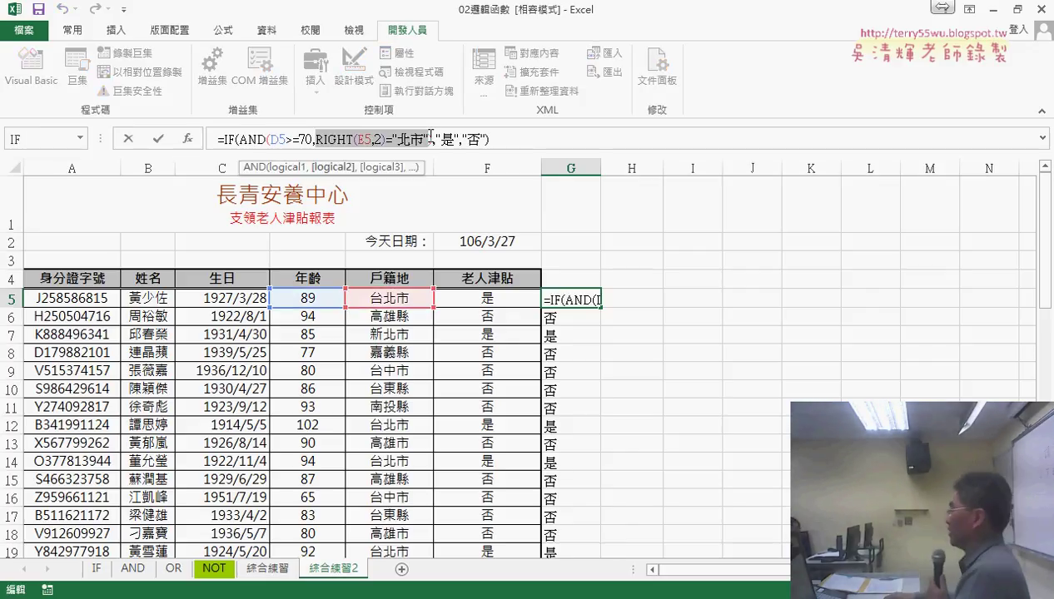